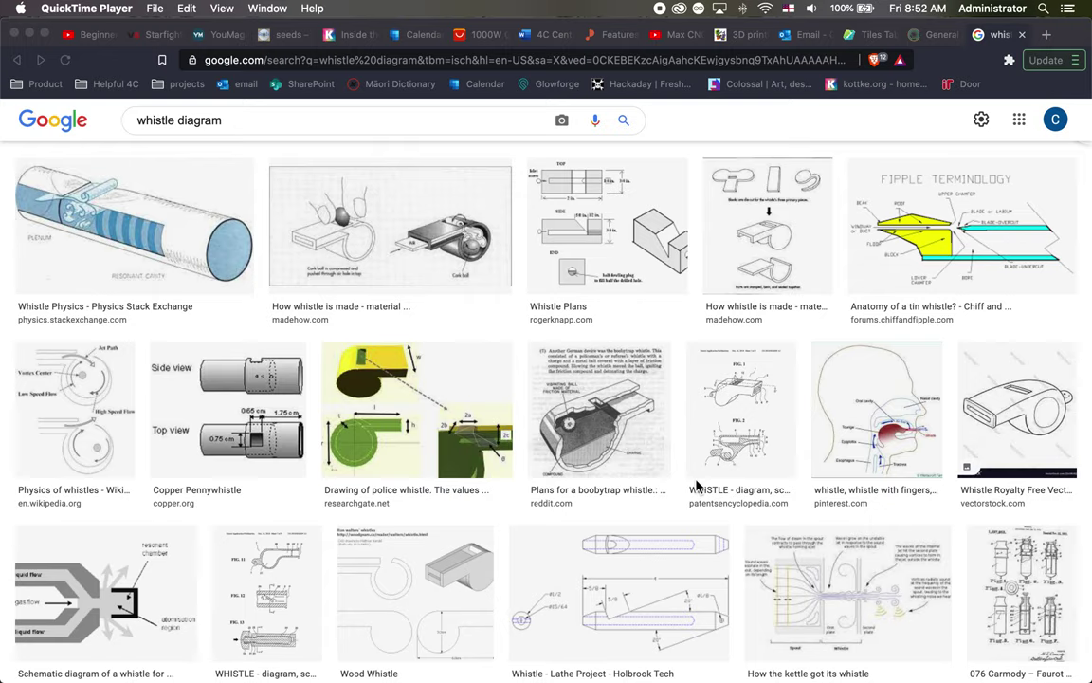
- Browse the "whistle diagram" image results to compare the different kinds of whistle drawings
{"action": "scroll", "coordinate": [697, 486], "scroll_direction": "up", "scroll_amount": 2}
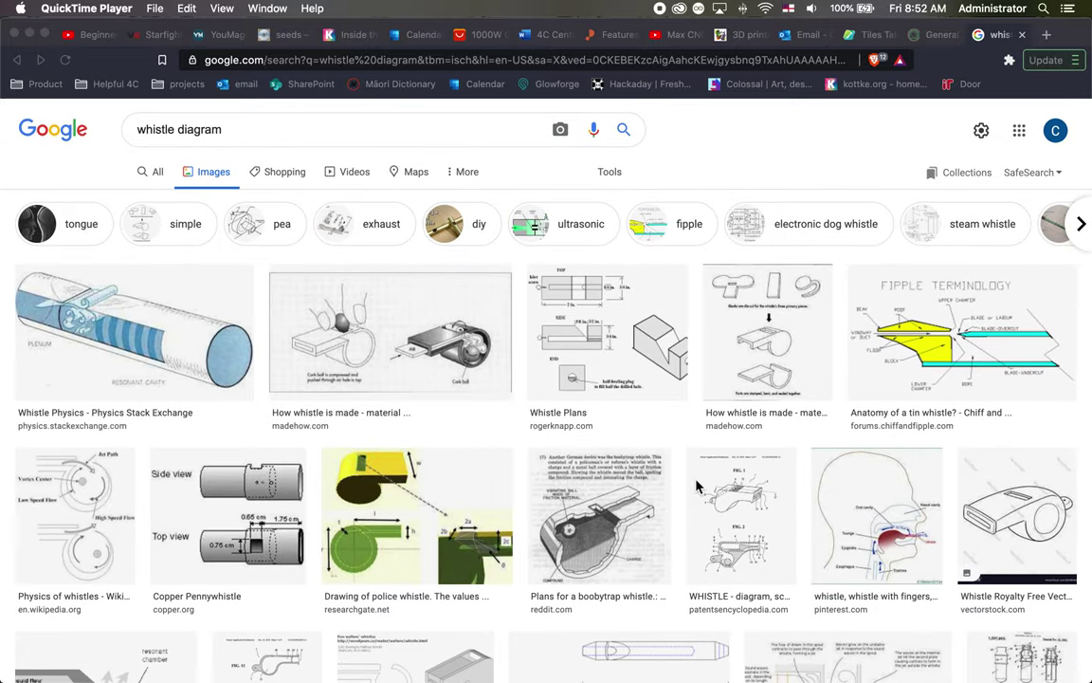
{"action": "scroll", "coordinate": [697, 486], "scroll_direction": "down", "scroll_amount": 4}
{"action": "scroll", "coordinate": [697, 485], "scroll_direction": "down", "scroll_amount": 3}
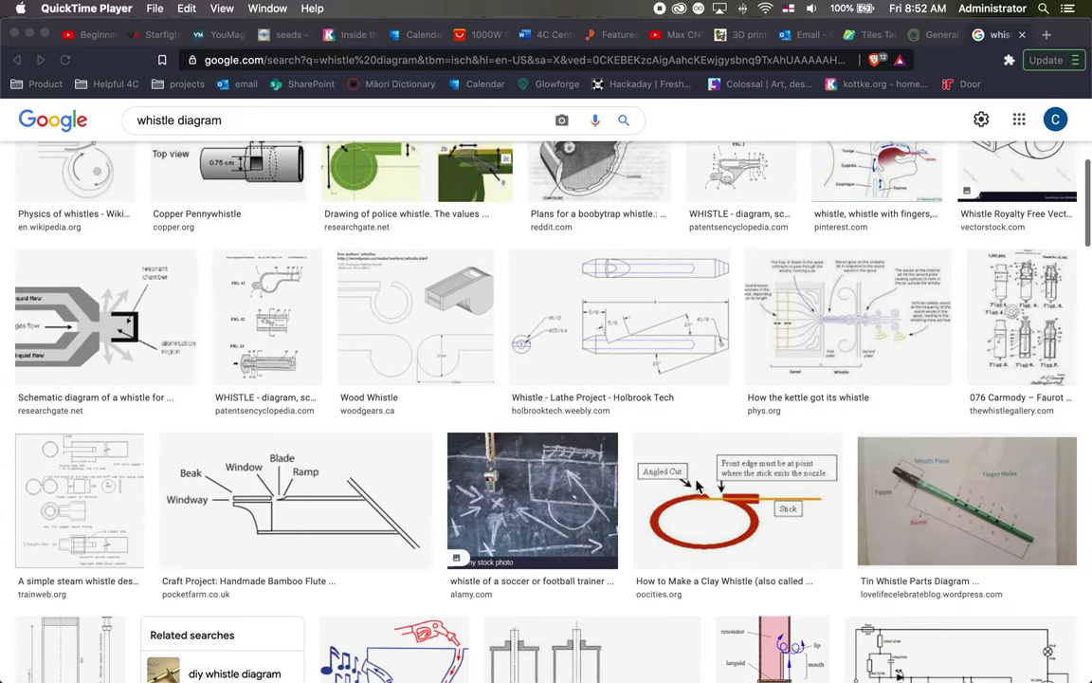
{"action": "left_click", "coordinate": [970, 532]}
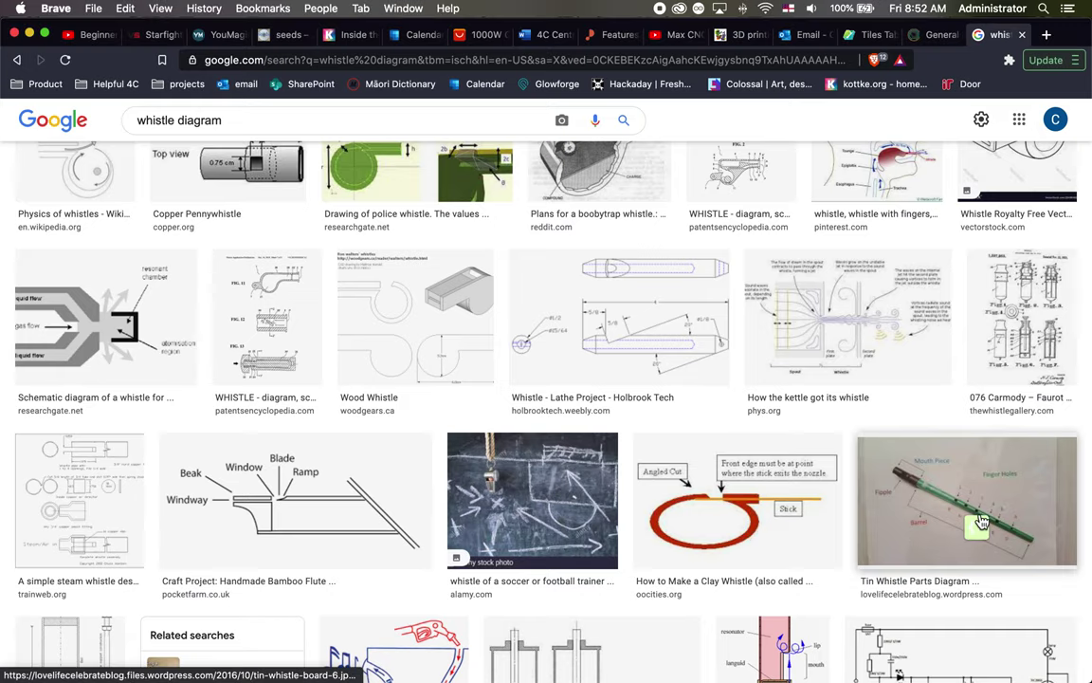
{"action": "mouse_move", "coordinate": [981, 521]}
{"action": "scroll", "coordinate": [981, 521], "scroll_direction": "down", "scroll_amount": 6}
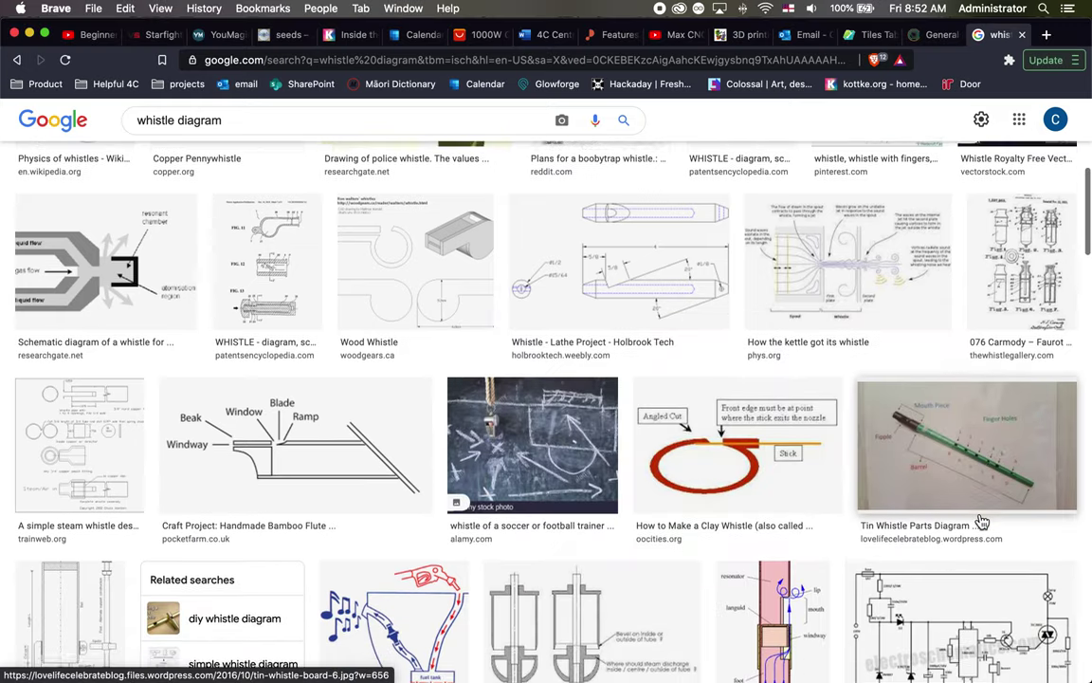
{"action": "scroll", "coordinate": [981, 519], "scroll_direction": "up", "scroll_amount": 6}
{"action": "scroll", "coordinate": [981, 519], "scroll_direction": "up", "scroll_amount": 2}
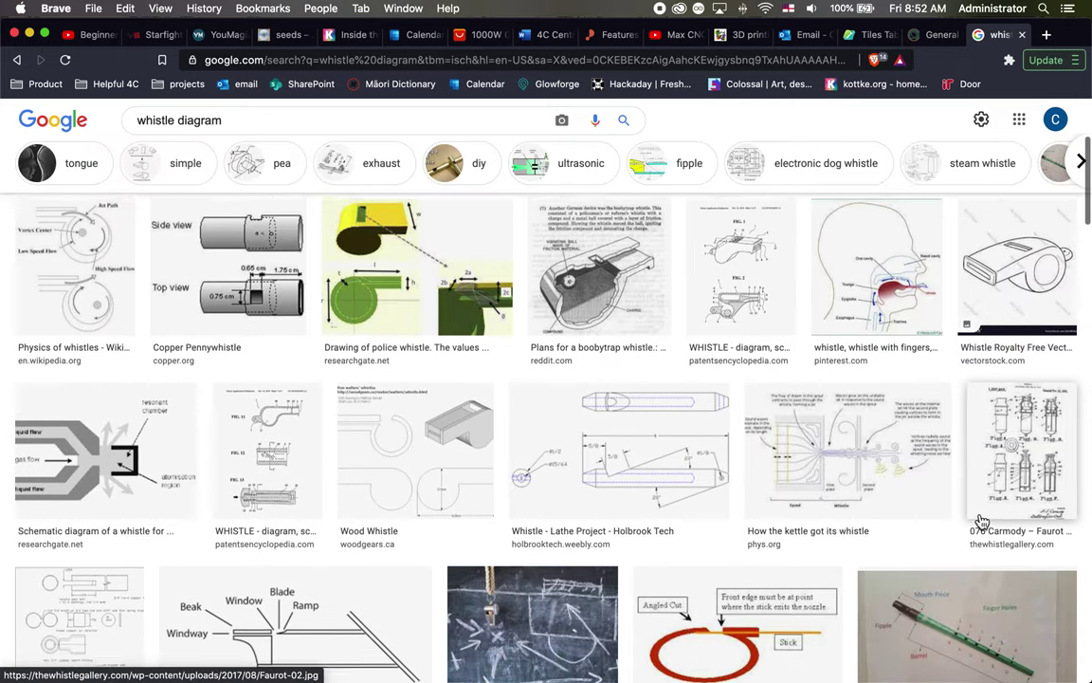
- Switch to Fusion 360 and examine the slide mag whistle model from its side
{"action": "key", "text": "ctrl+Up"}
{"action": "left_click", "coordinate": [848, 414]}
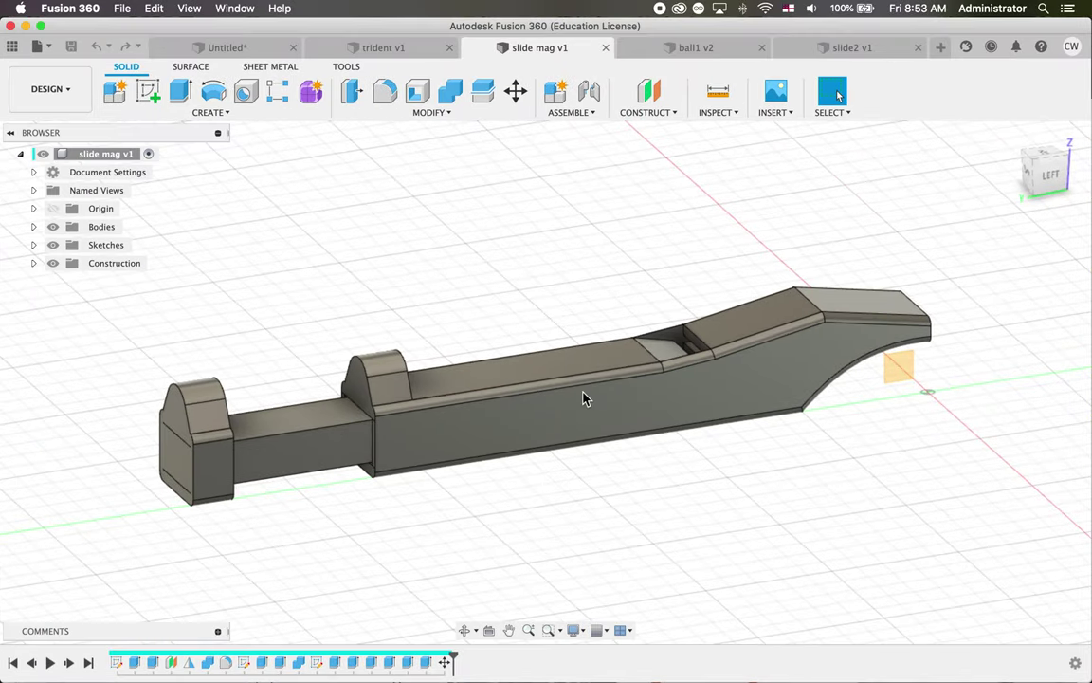
{"action": "scroll", "coordinate": [590, 468], "scroll_direction": "right", "scroll_amount": 3, "text": "shift"}
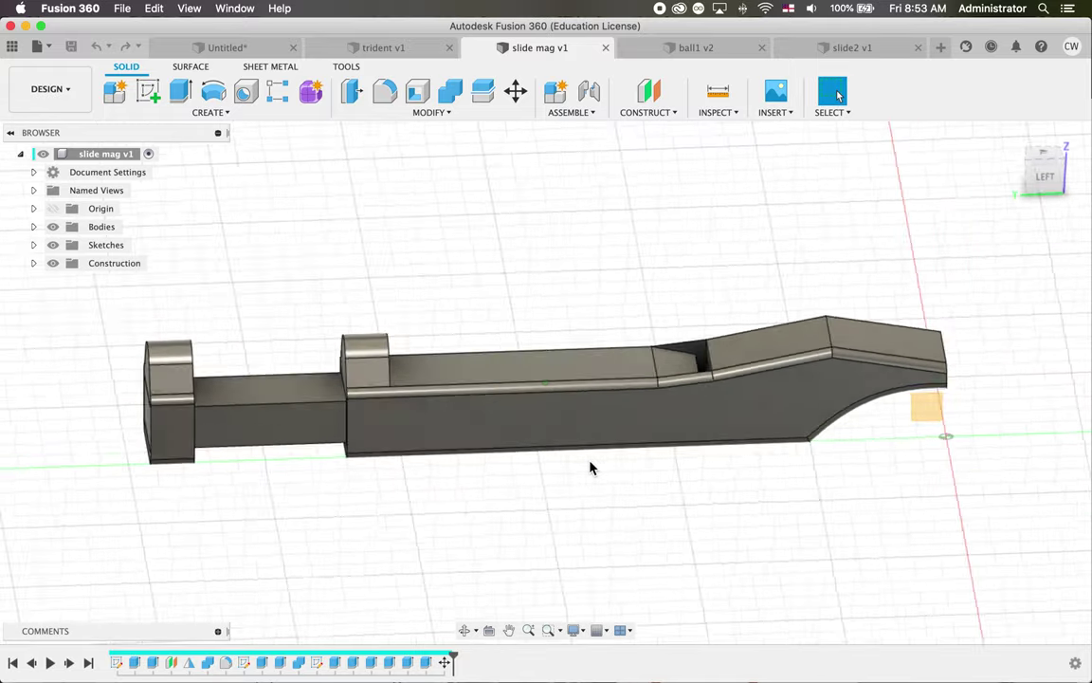
{"action": "double_click", "coordinate": [443, 662]}
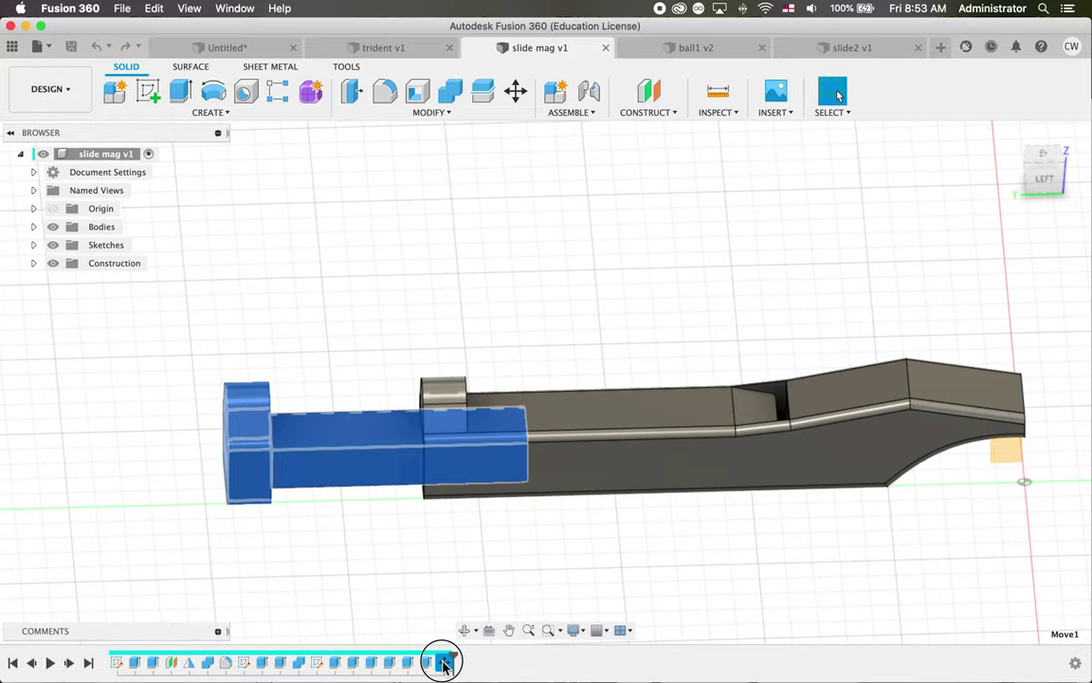
{"action": "left_click_drag", "start_coordinate": [483, 507], "coordinate": [510, 500]}
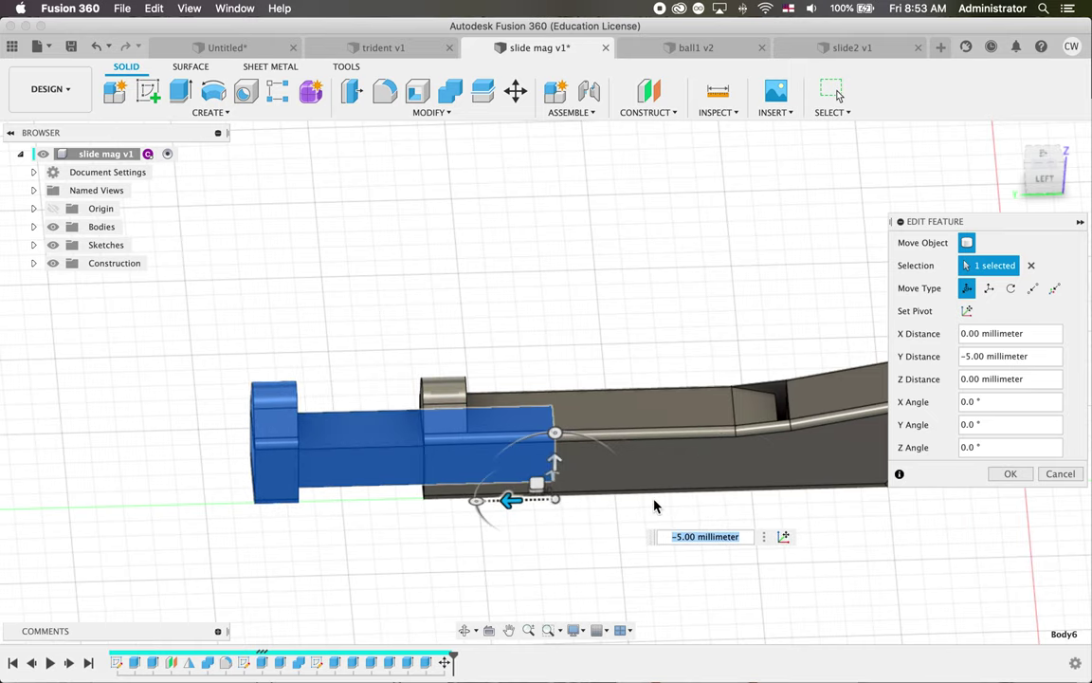
{"action": "scroll", "coordinate": [653, 505], "scroll_direction": "right", "scroll_amount": 3}
{"action": "scroll", "coordinate": [828, 515], "scroll_direction": "right", "scroll_amount": 3, "text": "shift"}
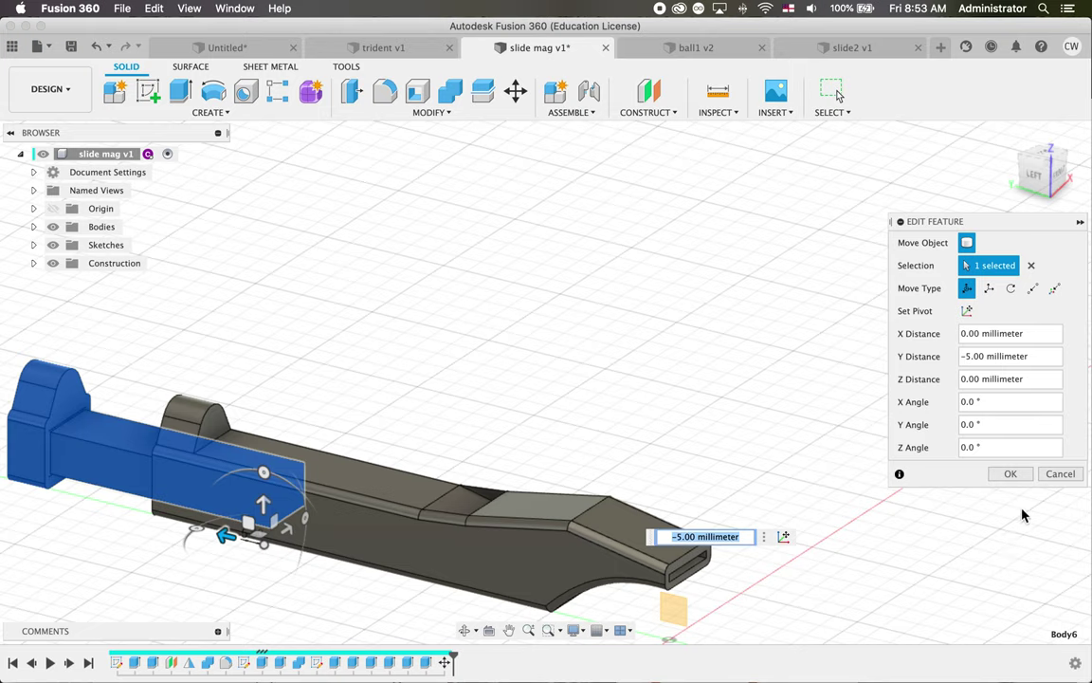
{"action": "left_click", "coordinate": [1060, 474]}
{"action": "scroll", "coordinate": [684, 501], "scroll_direction": "down", "scroll_amount": 3}
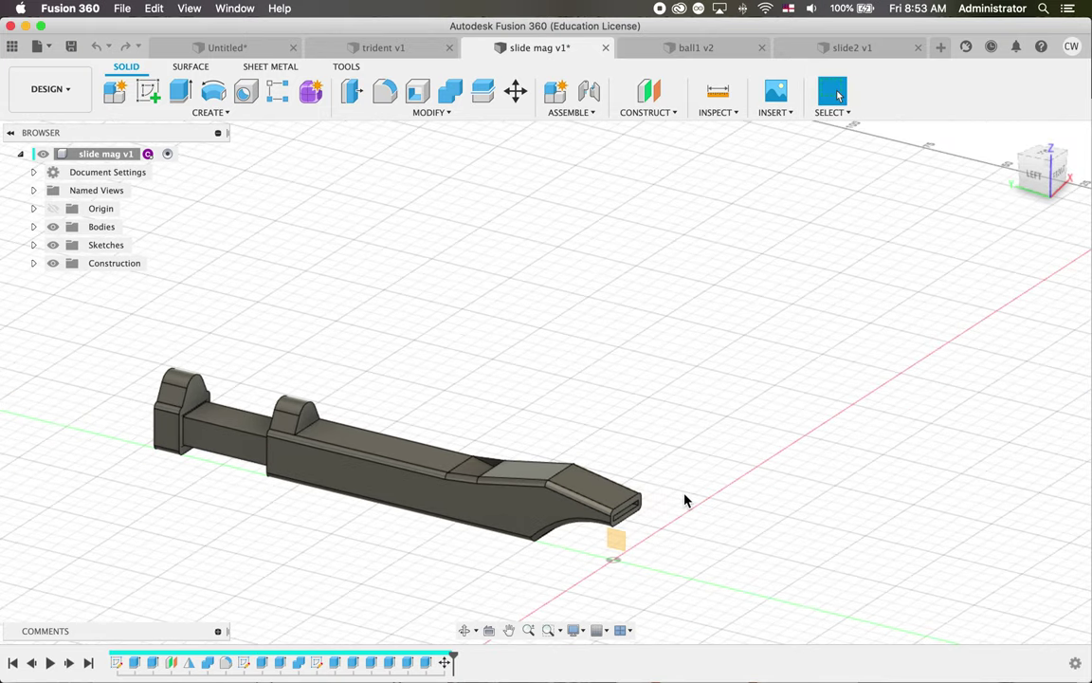
- Examine the ball1 and slide2 whistle designs from several angles, ending back at the slide mag design
{"action": "scroll", "coordinate": [684, 501], "scroll_direction": "left", "scroll_amount": 3, "text": "shift"}
{"action": "left_click", "coordinate": [719, 49]}
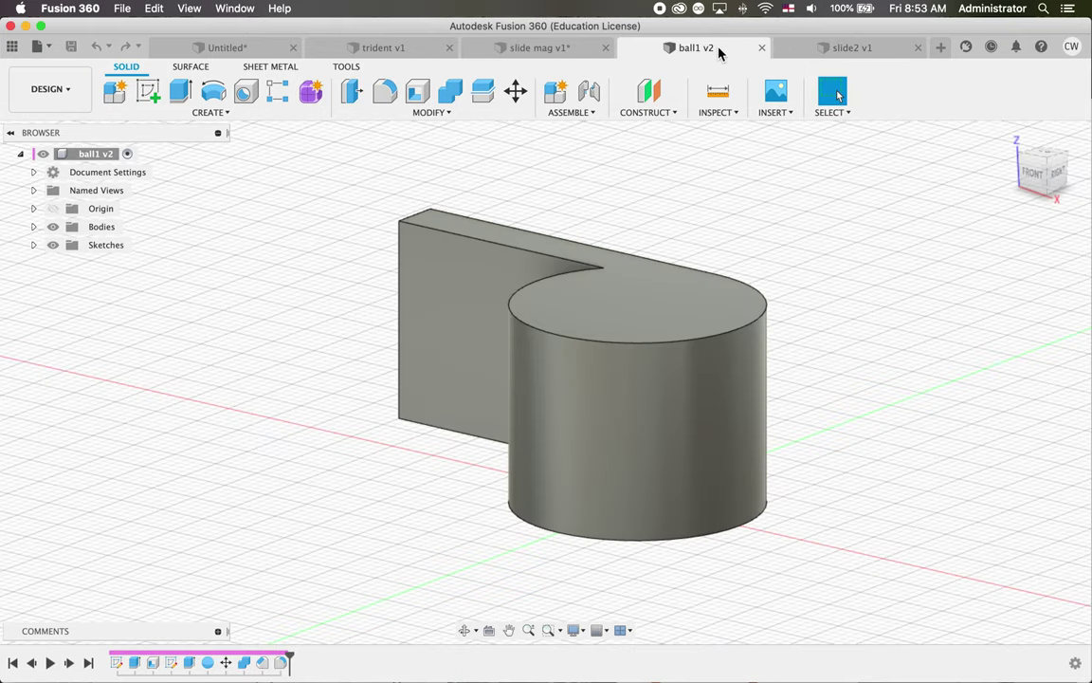
{"action": "left_click", "coordinate": [793, 51]}
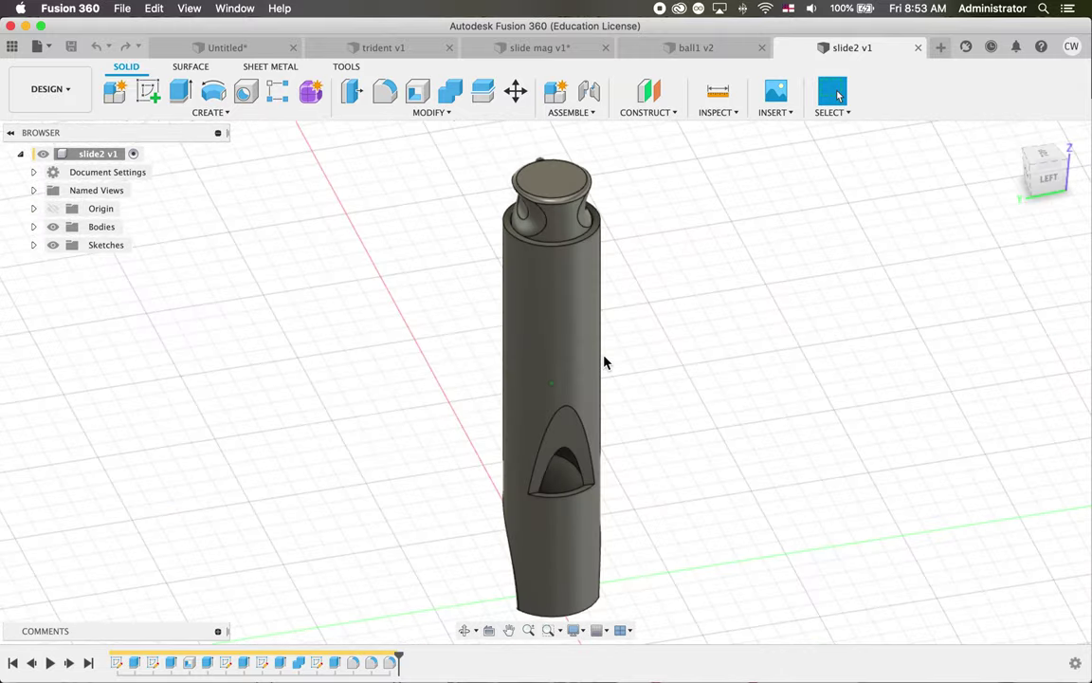
{"action": "scroll", "coordinate": [603, 363], "scroll_direction": "left", "scroll_amount": 5, "text": "shift"}
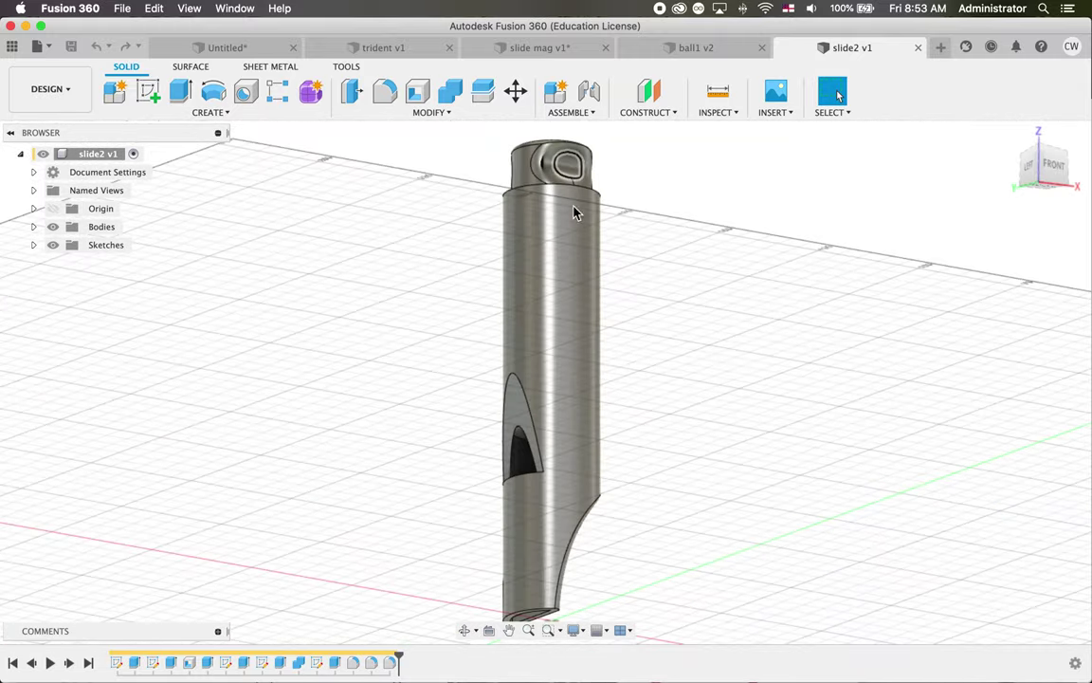
{"action": "left_click", "coordinate": [706, 48]}
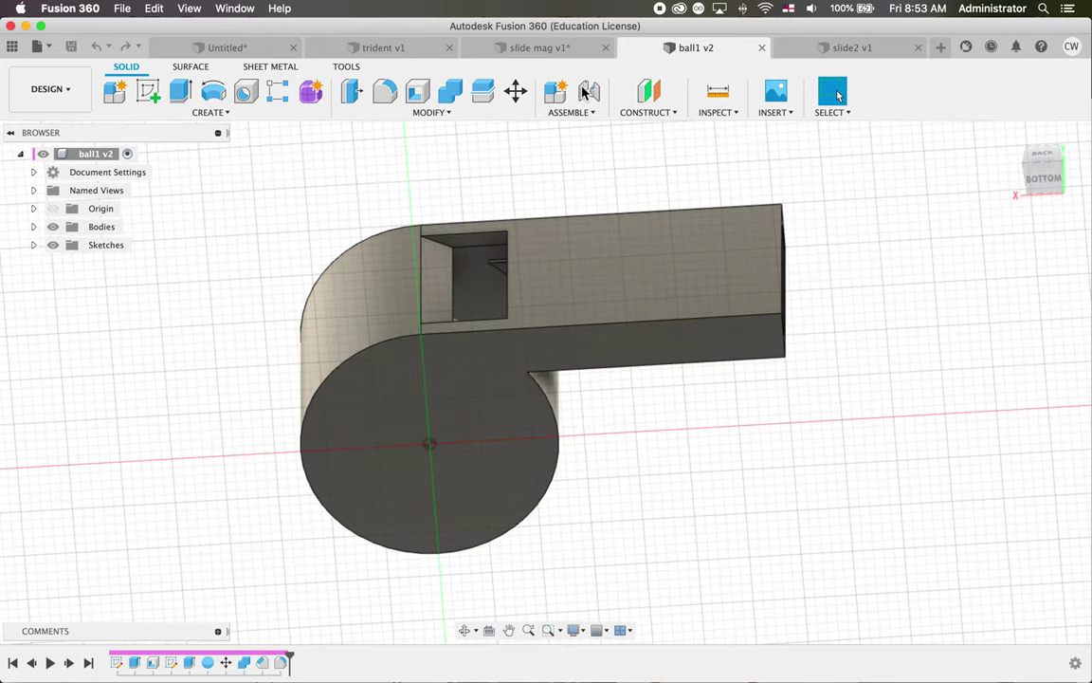
{"action": "left_click", "coordinate": [559, 50]}
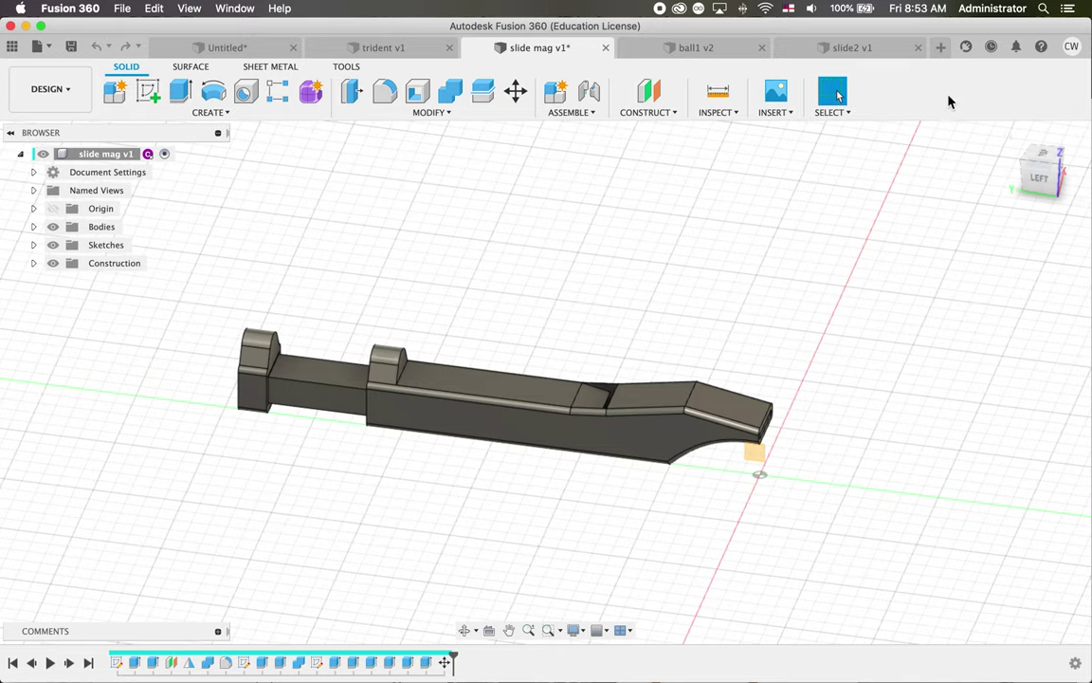
- Create a new design and start a sketch on the horizontal XY plane with the Center Diameter Circle tool
{"action": "left_click", "coordinate": [941, 48]}
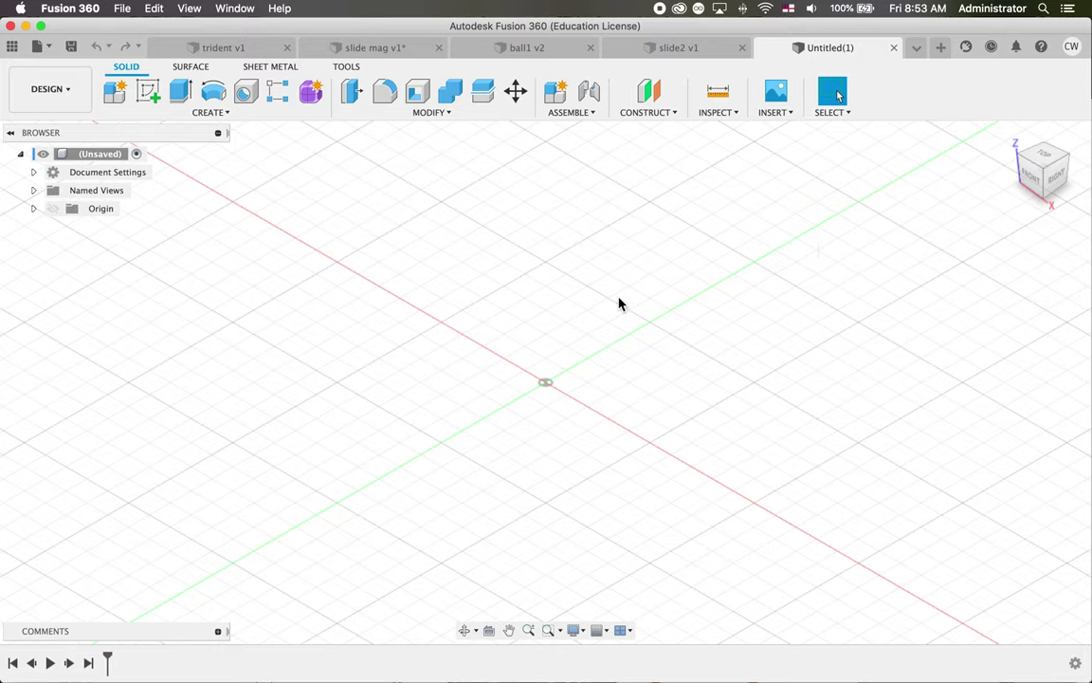
{"action": "scroll", "coordinate": [618, 304], "scroll_direction": "up", "scroll_amount": 1}
{"action": "scroll", "coordinate": [619, 303], "scroll_direction": "down", "scroll_amount": 5, "text": "shift"}
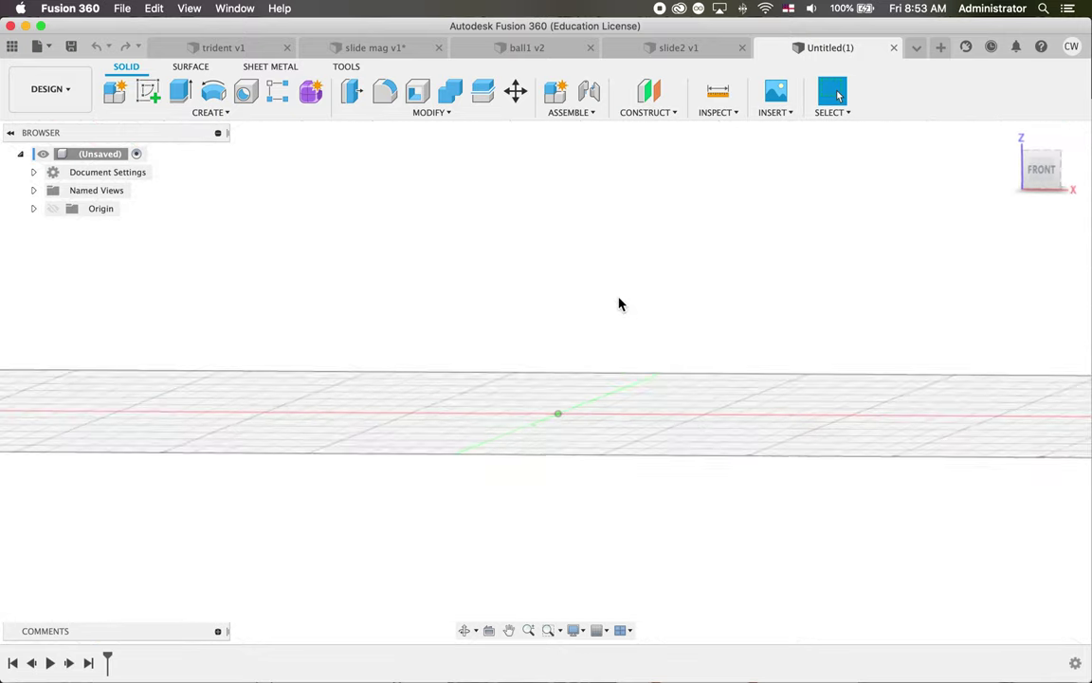
{"action": "scroll", "coordinate": [618, 303], "scroll_direction": "up", "scroll_amount": 3, "text": "shift"}
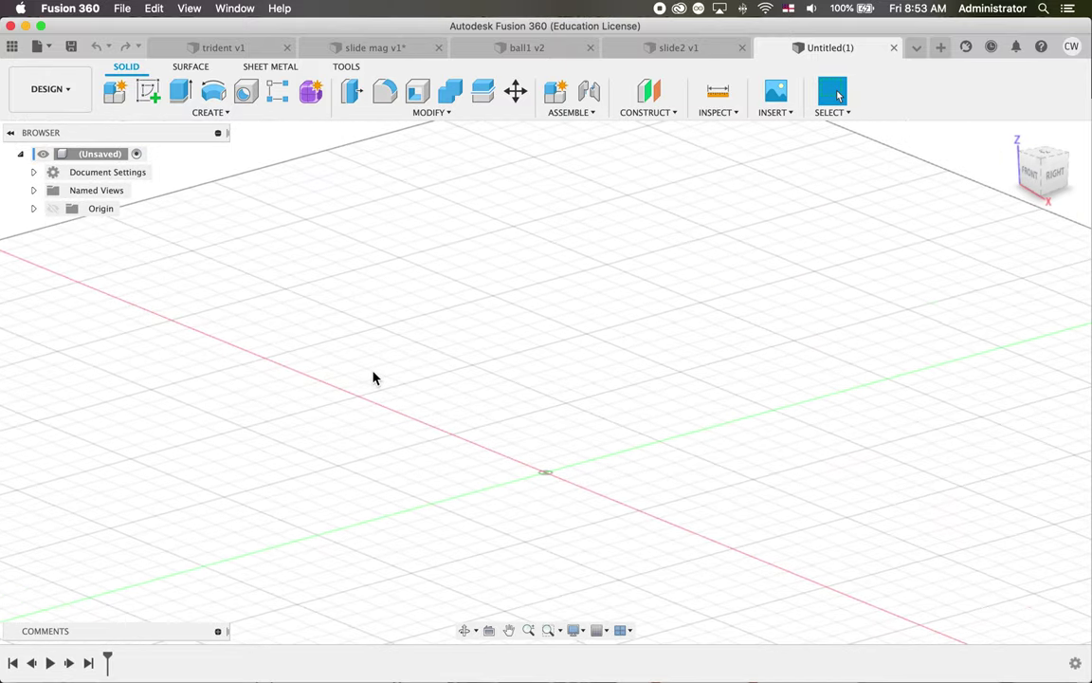
{"action": "left_click", "coordinate": [151, 99]}
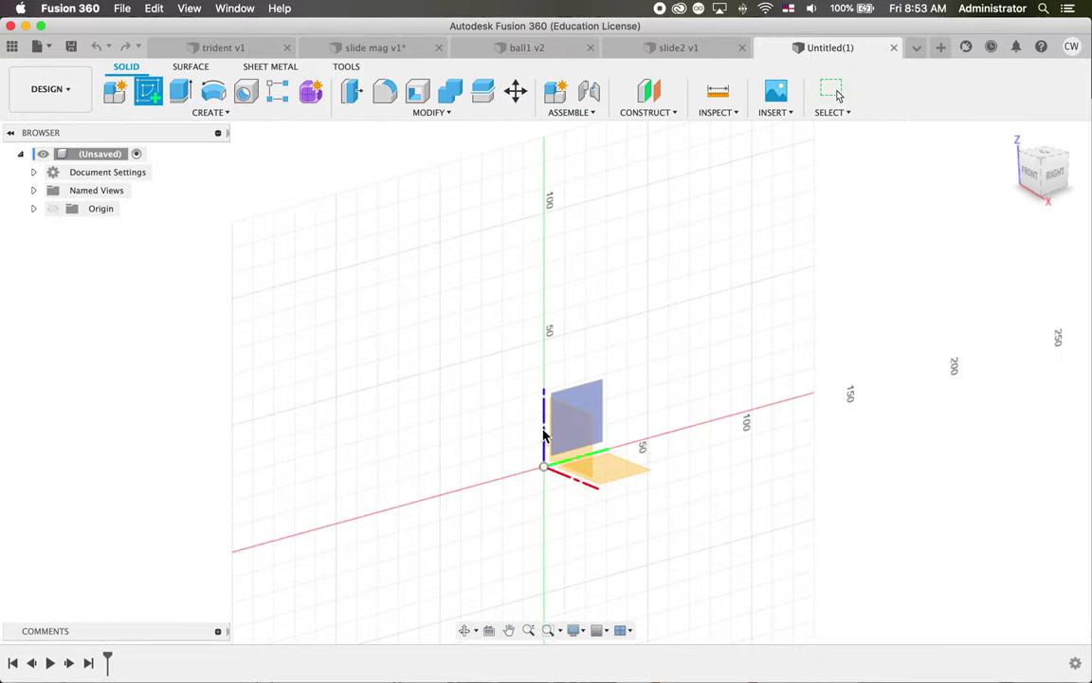
{"action": "left_click", "coordinate": [637, 474]}
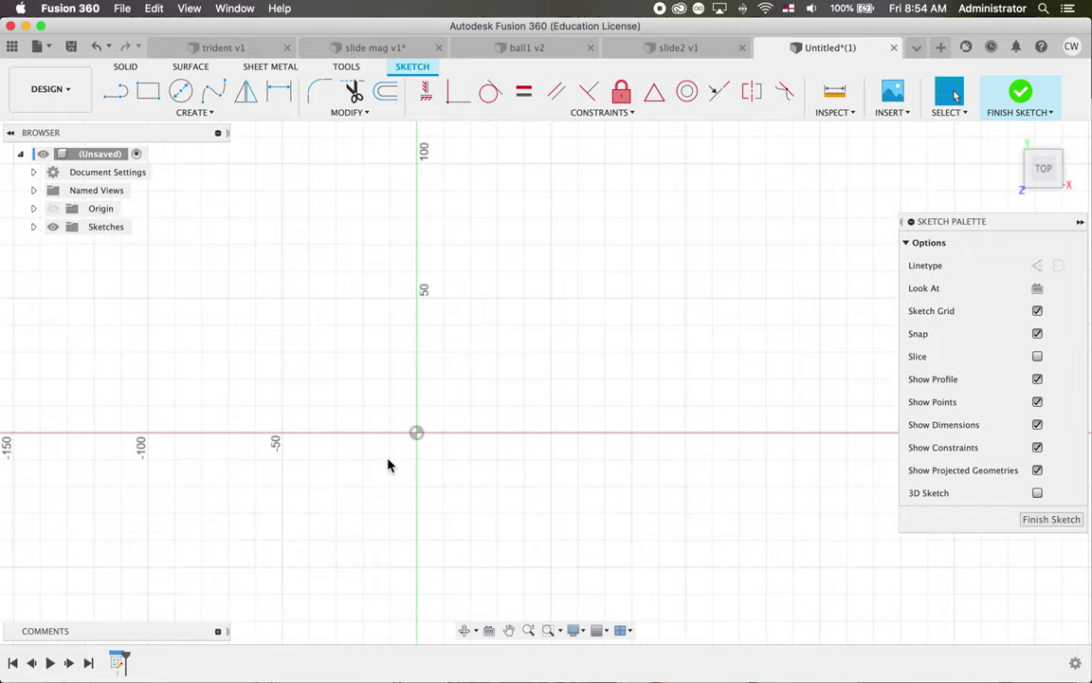
{"action": "left_click", "coordinate": [183, 95]}
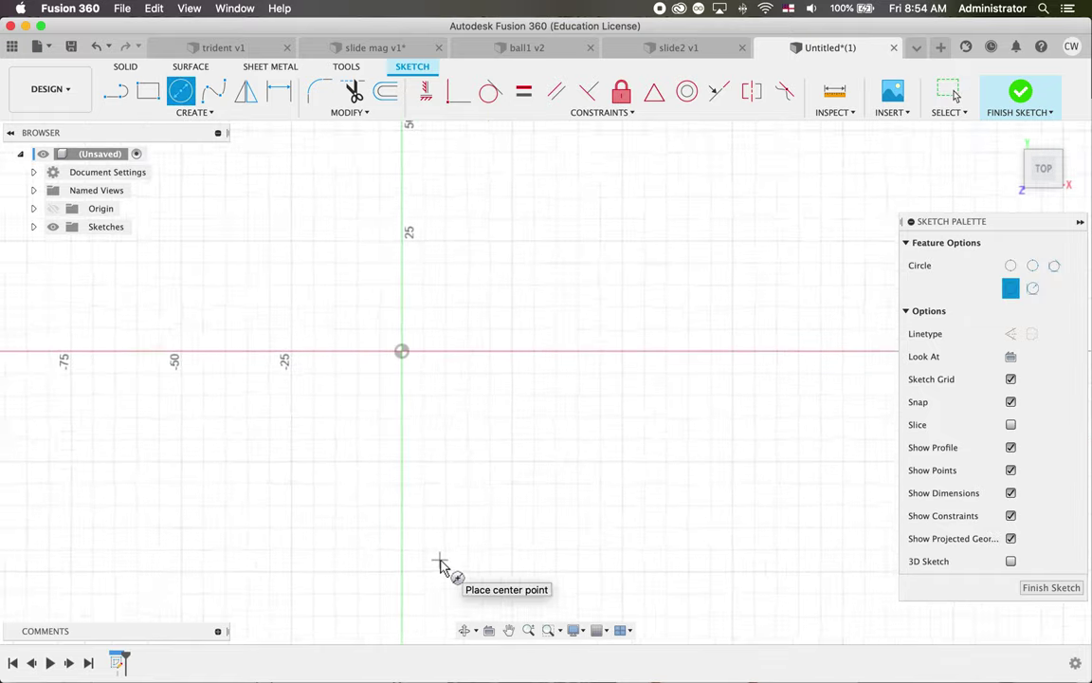
- Switch to the browser's whistle diagram results and preview the Wood Whistle drawing from woodgears.ca
{"action": "key", "text": "ctrl+Up"}
{"action": "left_click", "coordinate": [344, 418]}
{"action": "scroll", "coordinate": [603, 454], "scroll_direction": "up", "scroll_amount": 3}
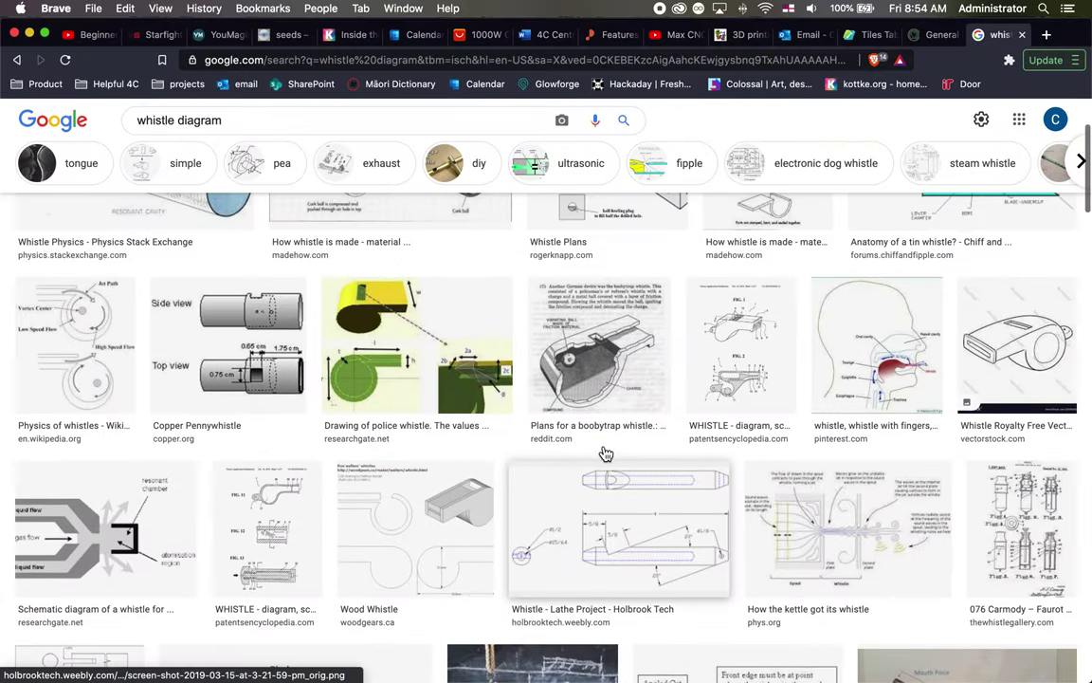
{"action": "scroll", "coordinate": [603, 453], "scroll_direction": "up", "scroll_amount": 2}
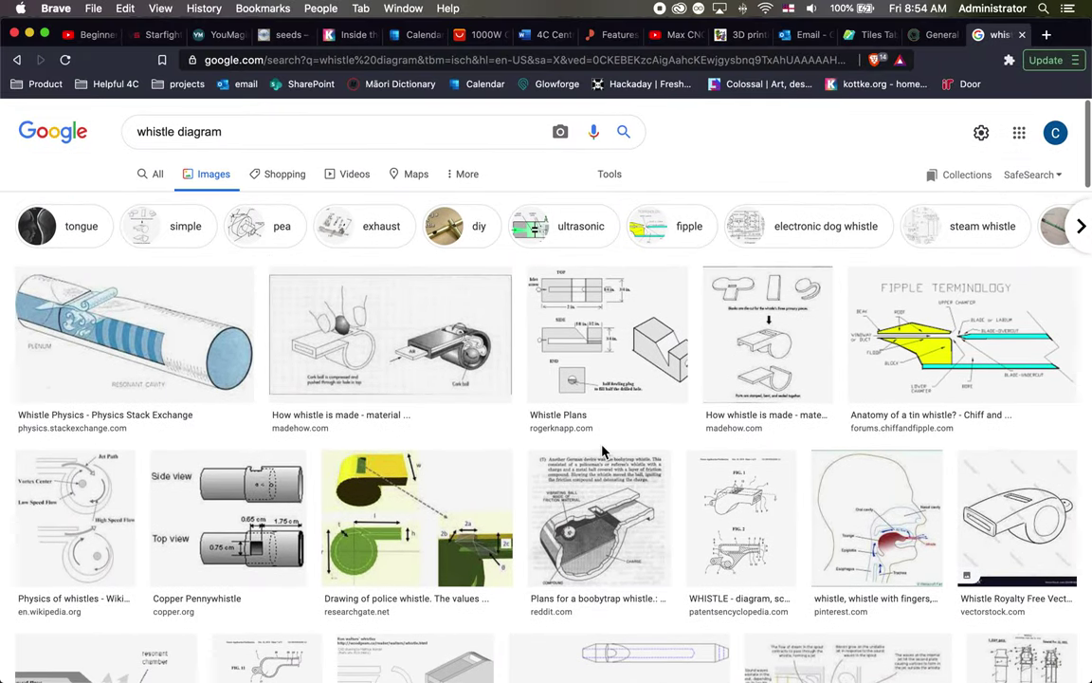
{"action": "scroll", "coordinate": [627, 441], "scroll_direction": "down", "scroll_amount": 3}
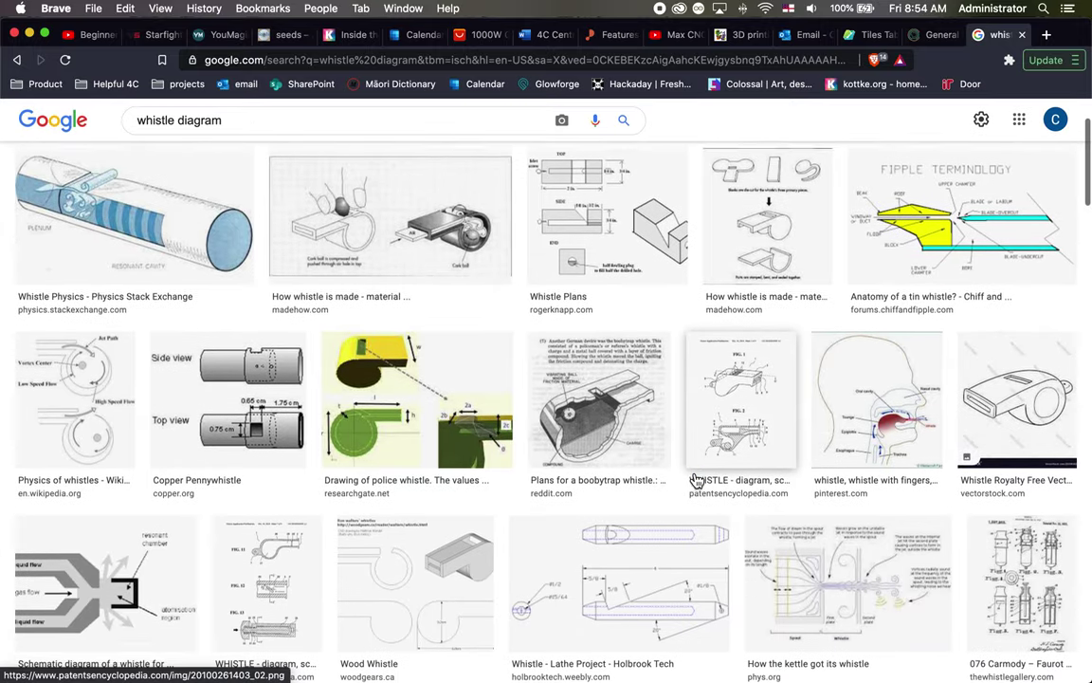
{"action": "mouse_move", "coordinate": [54, 372]}
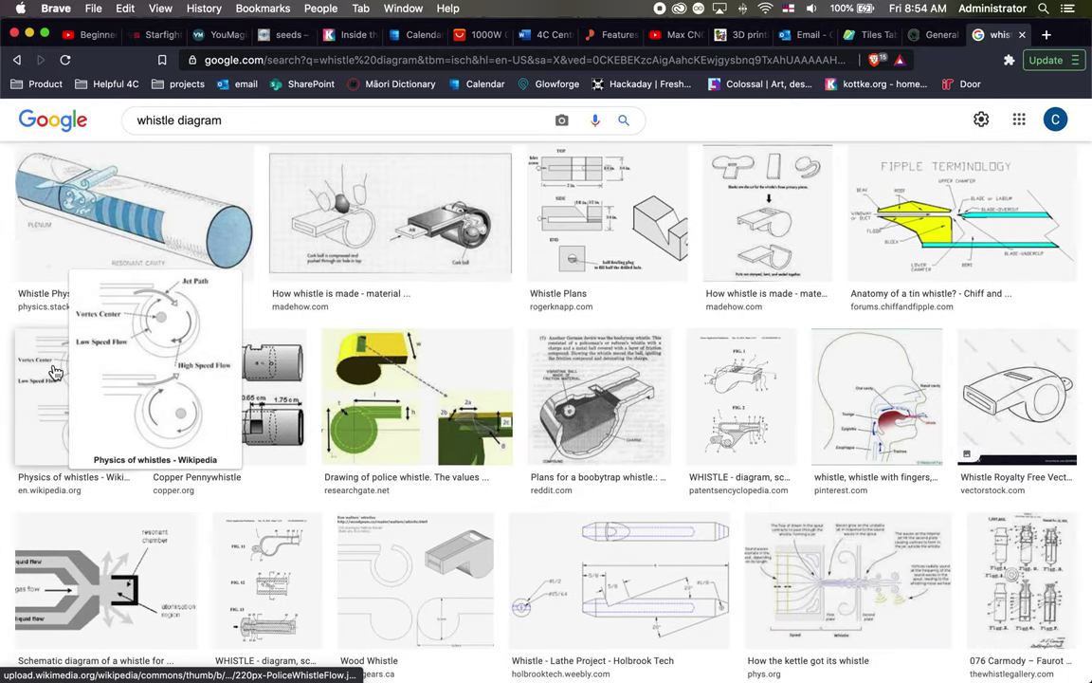
{"action": "scroll", "coordinate": [54, 373], "scroll_direction": "down", "scroll_amount": 3}
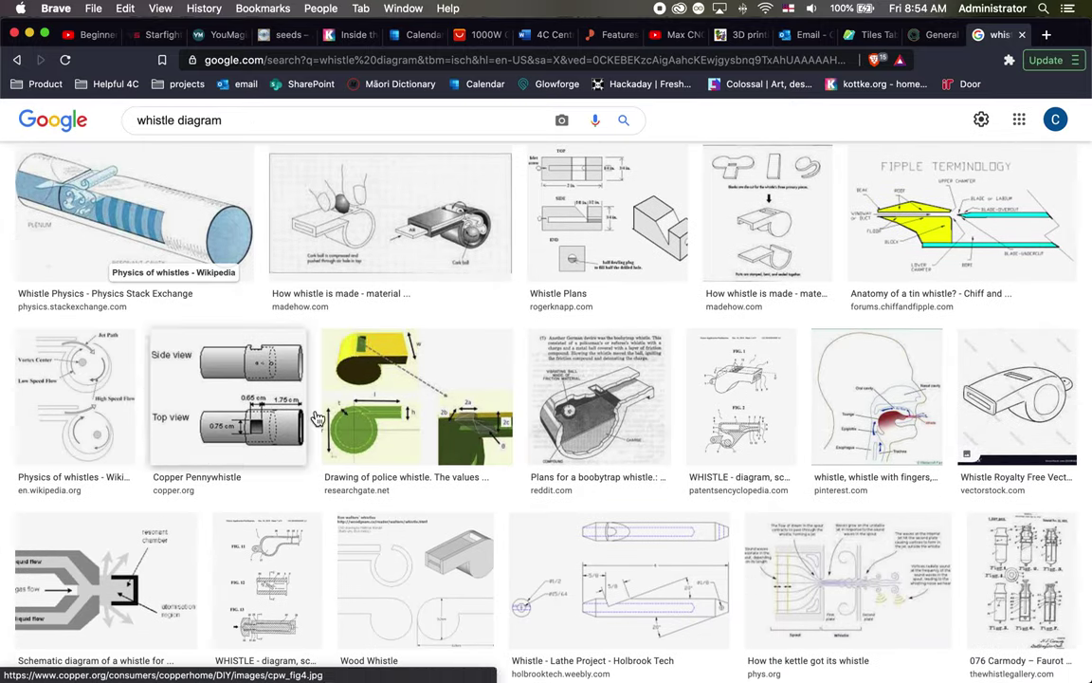
{"action": "mouse_move", "coordinate": [432, 476]}
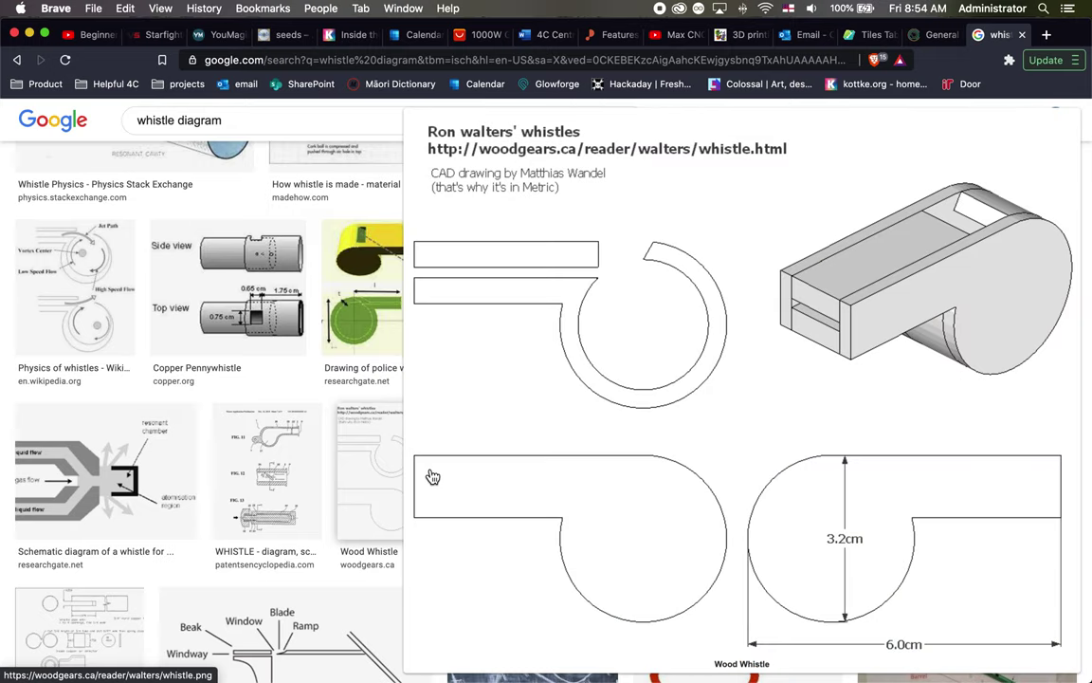
{"action": "left_click", "coordinate": [433, 468]}
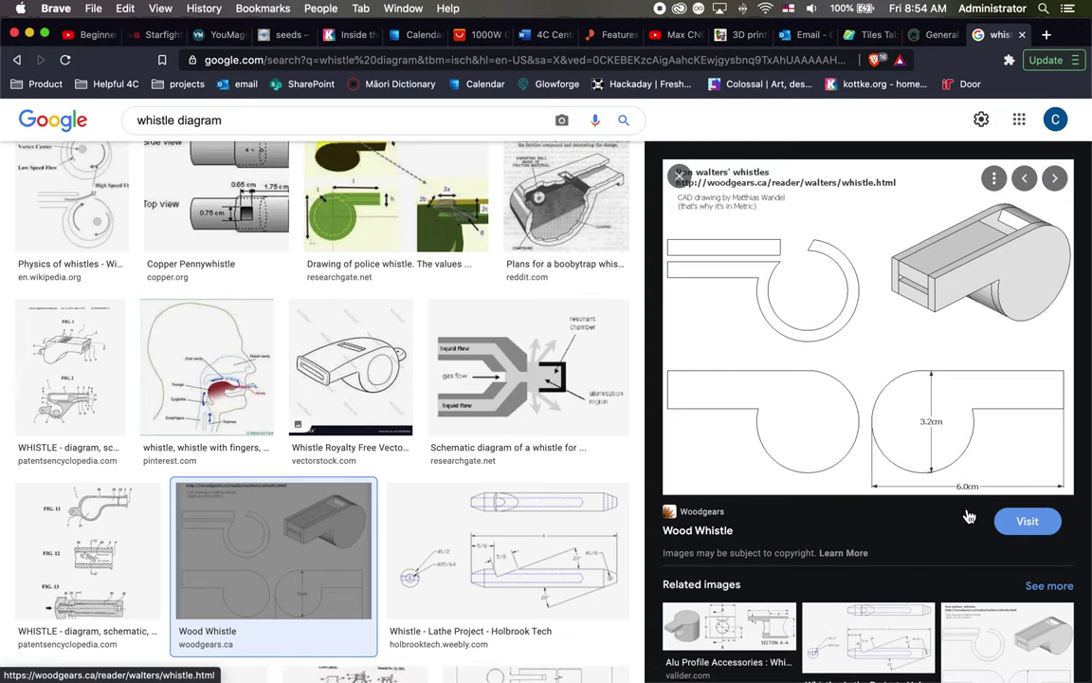
- Preview the Holbrook Tech lathe project whistle drawing and the Tin Whistle Parts Diagram
{"action": "scroll", "coordinate": [569, 474], "scroll_direction": "down", "scroll_amount": 2}
{"action": "left_click", "coordinate": [515, 493]}
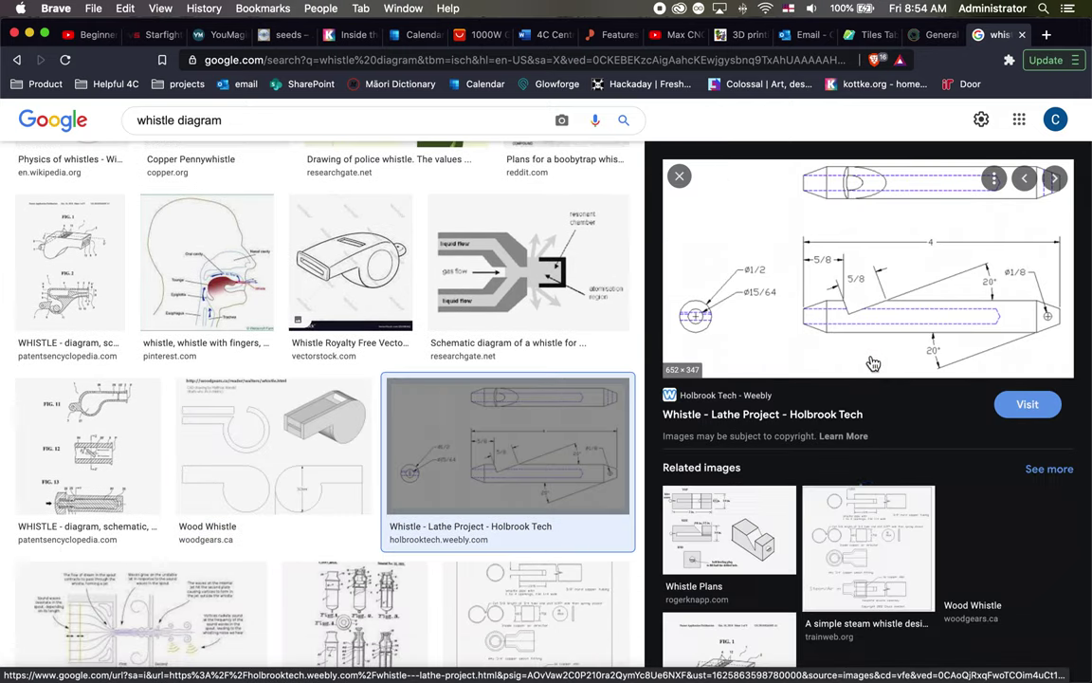
{"action": "scroll", "coordinate": [457, 451], "scroll_direction": "down", "scroll_amount": 5}
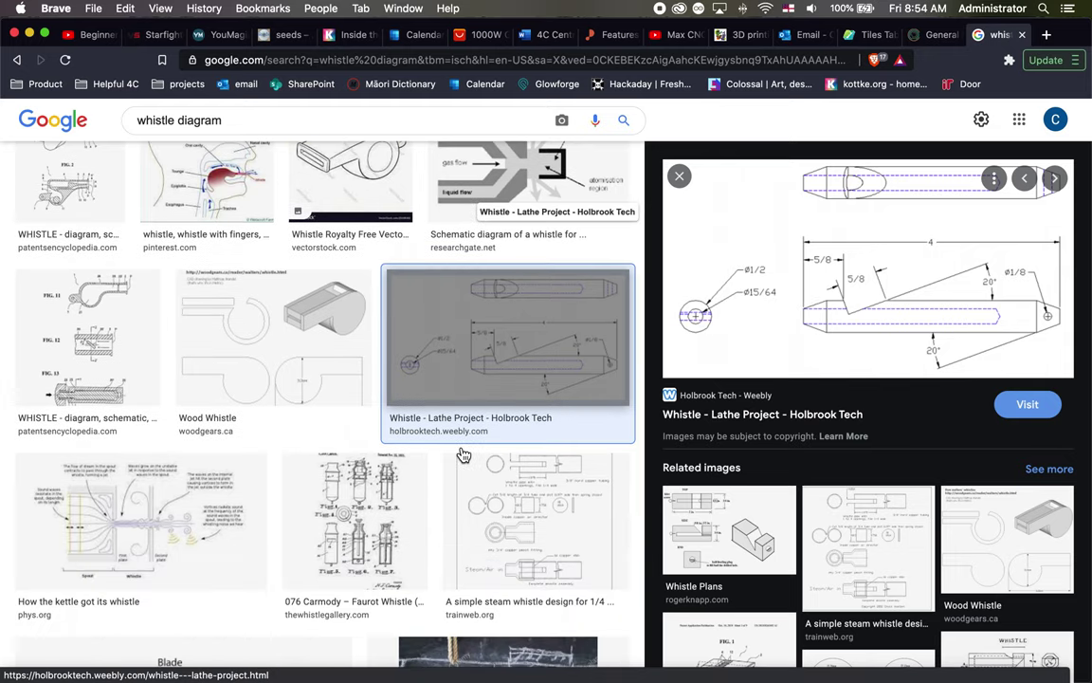
{"action": "left_click", "coordinate": [441, 485]}
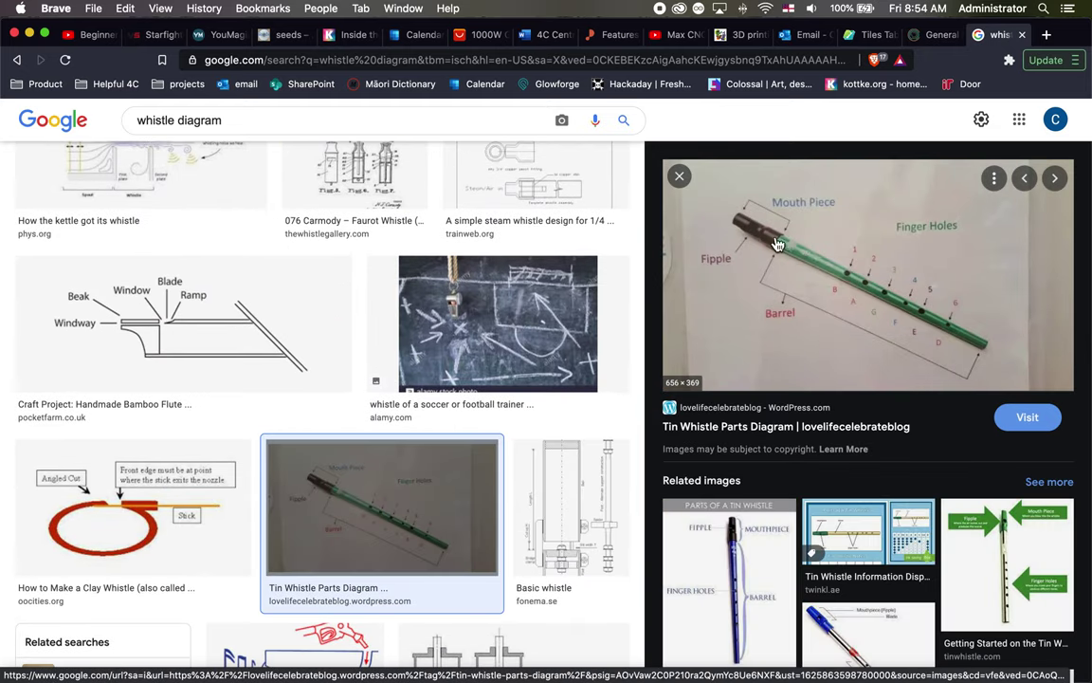
- Look through the remaining whistle diagrams and preview Wikipedia's Physics of whistles image
{"action": "scroll", "coordinate": [441, 566], "scroll_direction": "down", "scroll_amount": 3}
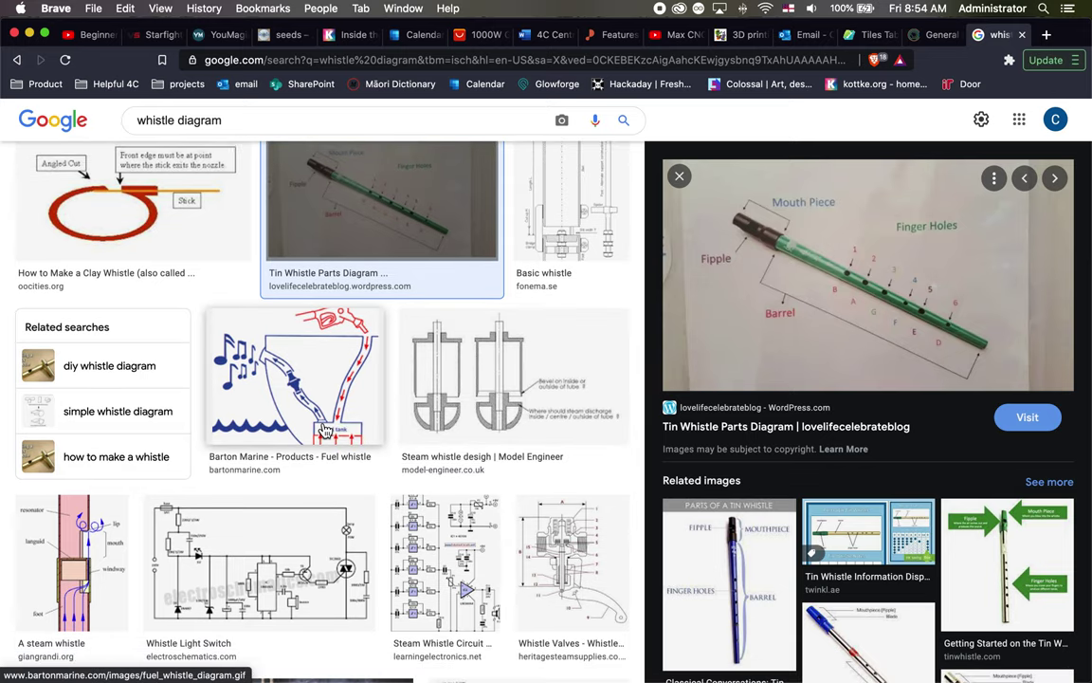
{"action": "scroll", "coordinate": [325, 430], "scroll_direction": "up", "scroll_amount": 6}
{"action": "scroll", "coordinate": [288, 379], "scroll_direction": "down", "scroll_amount": 3}
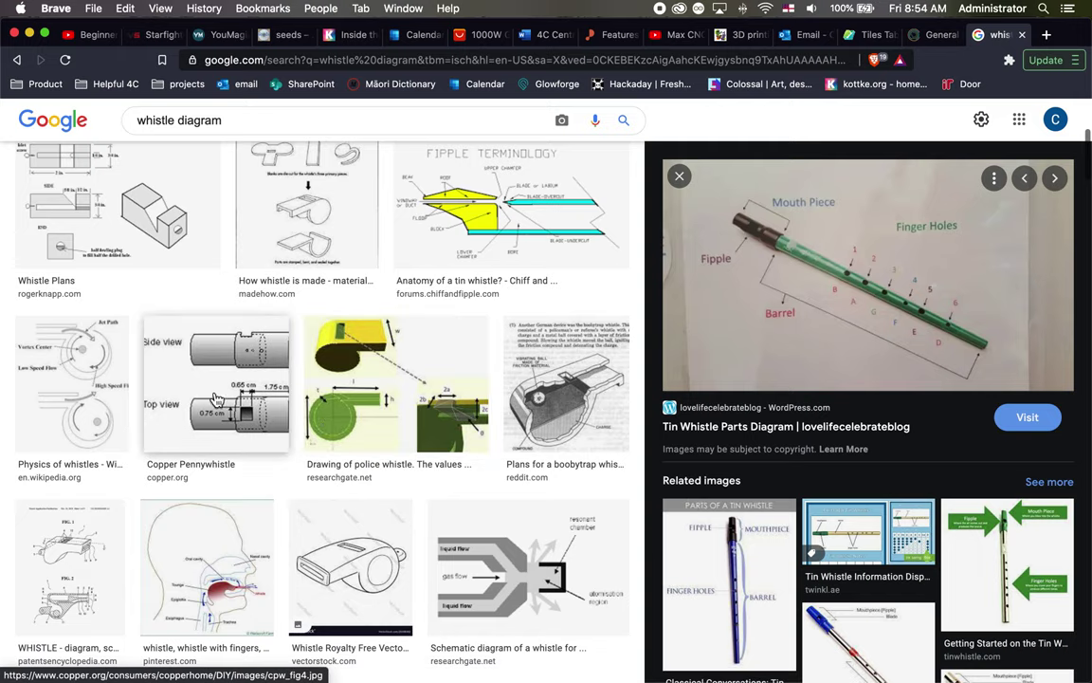
{"action": "scroll", "coordinate": [216, 398], "scroll_direction": "up", "scroll_amount": 1}
{"action": "left_click", "coordinate": [57, 396]}
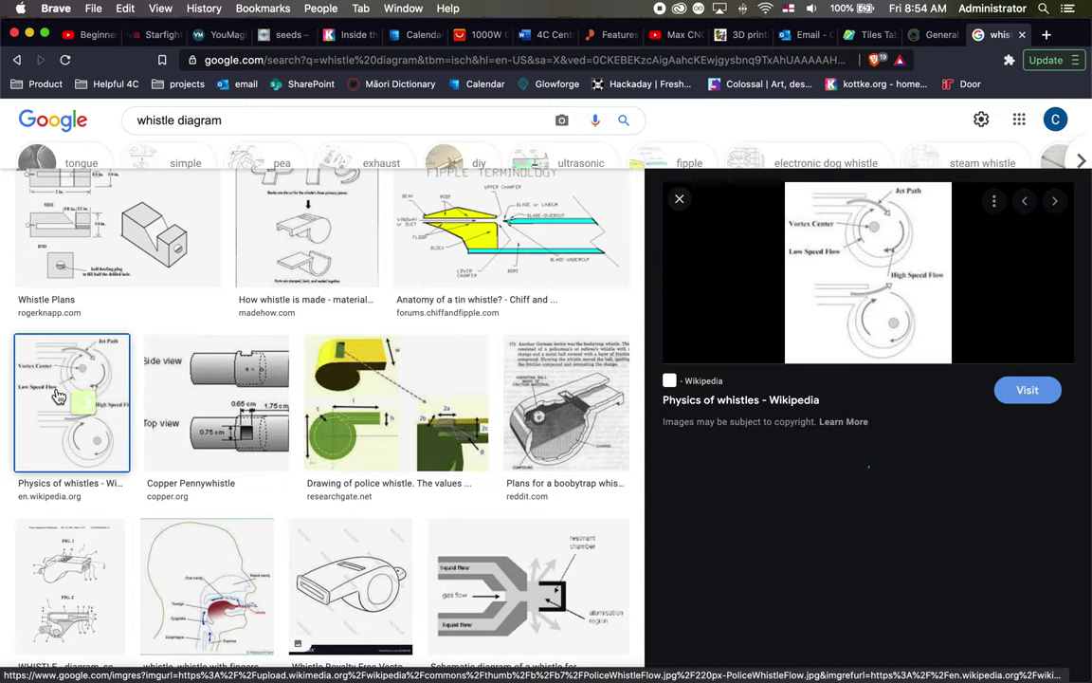
- Preview the Wood Whistle drawing from woodgears.ca again, and switch back to the Fusion 360 sketch
{"action": "scroll", "coordinate": [512, 434], "scroll_direction": "down", "scroll_amount": 3}
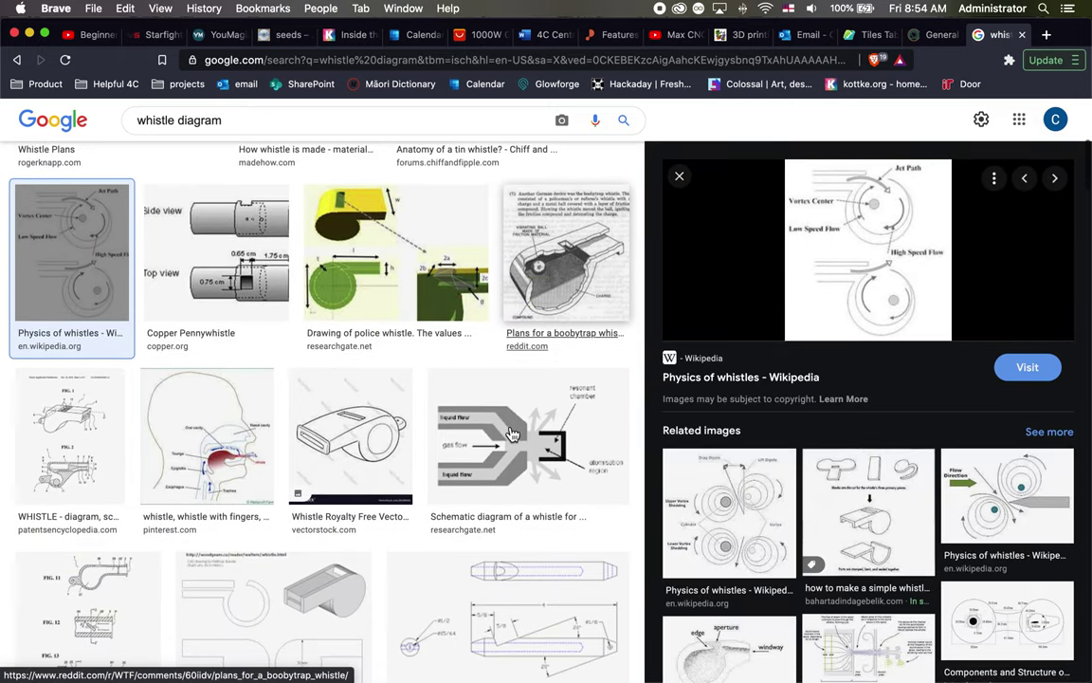
{"action": "left_click", "coordinate": [360, 559]}
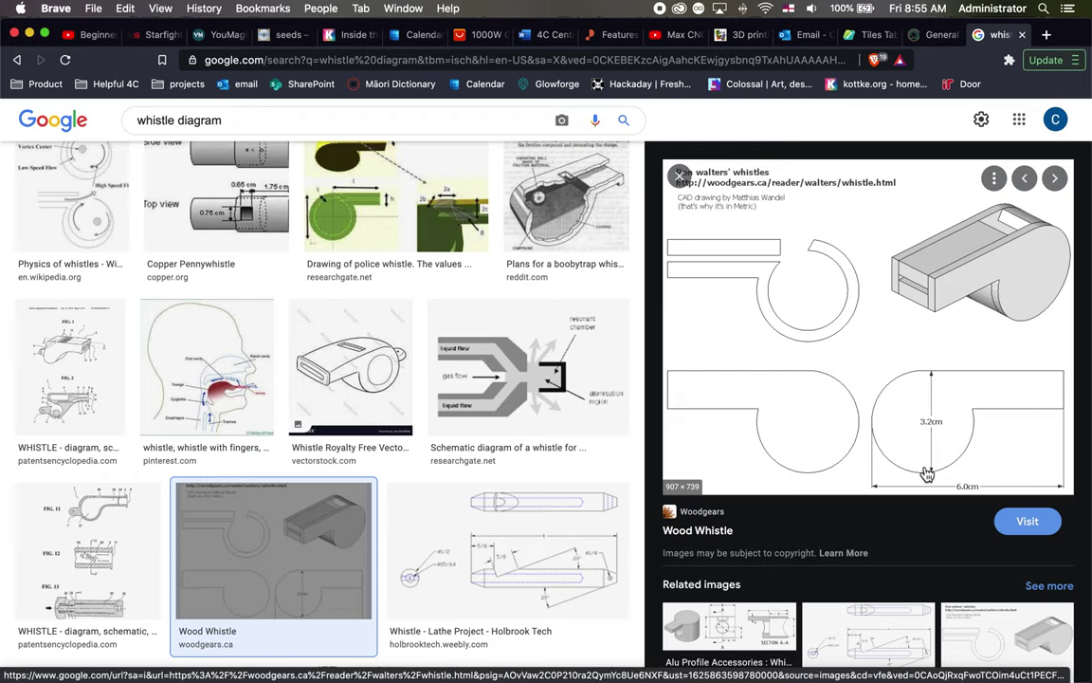
{"action": "key", "text": "ctrl+Up"}
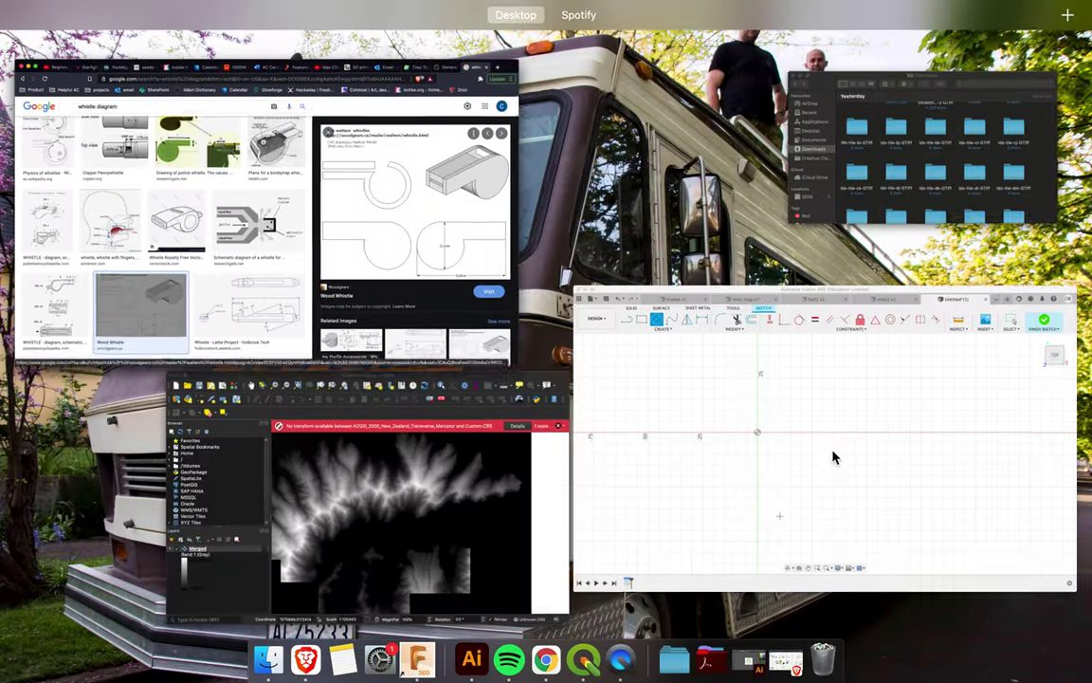
{"action": "left_click", "coordinate": [681, 398]}
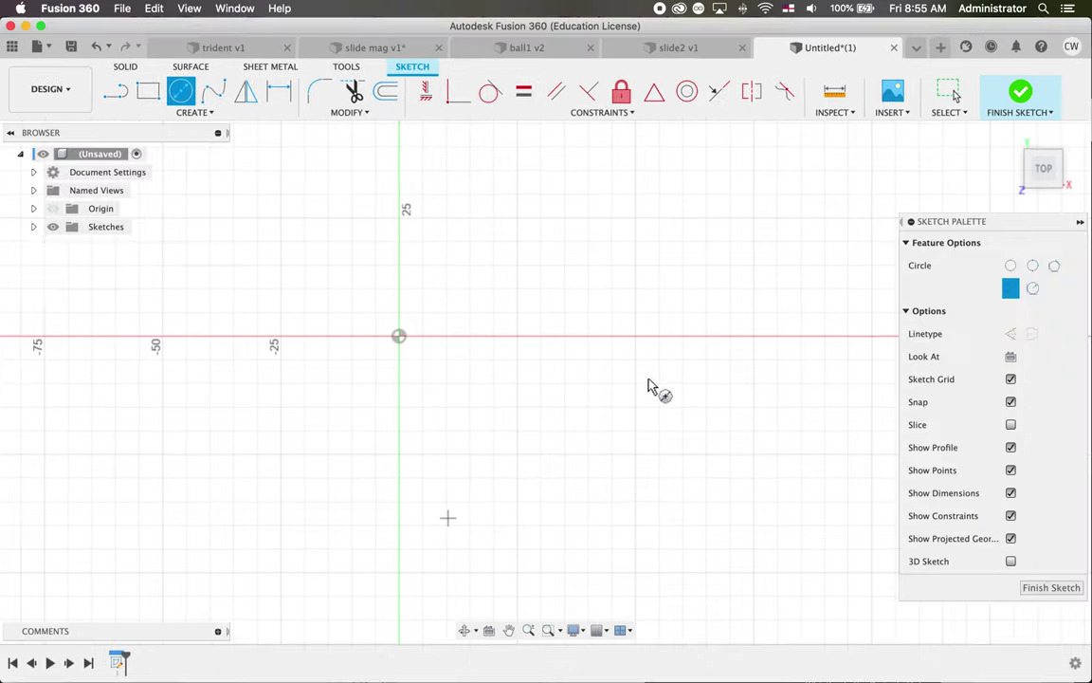
- Draw a 32 mm diameter circle centred on the sketch origin
{"action": "left_click", "coordinate": [399, 337]}
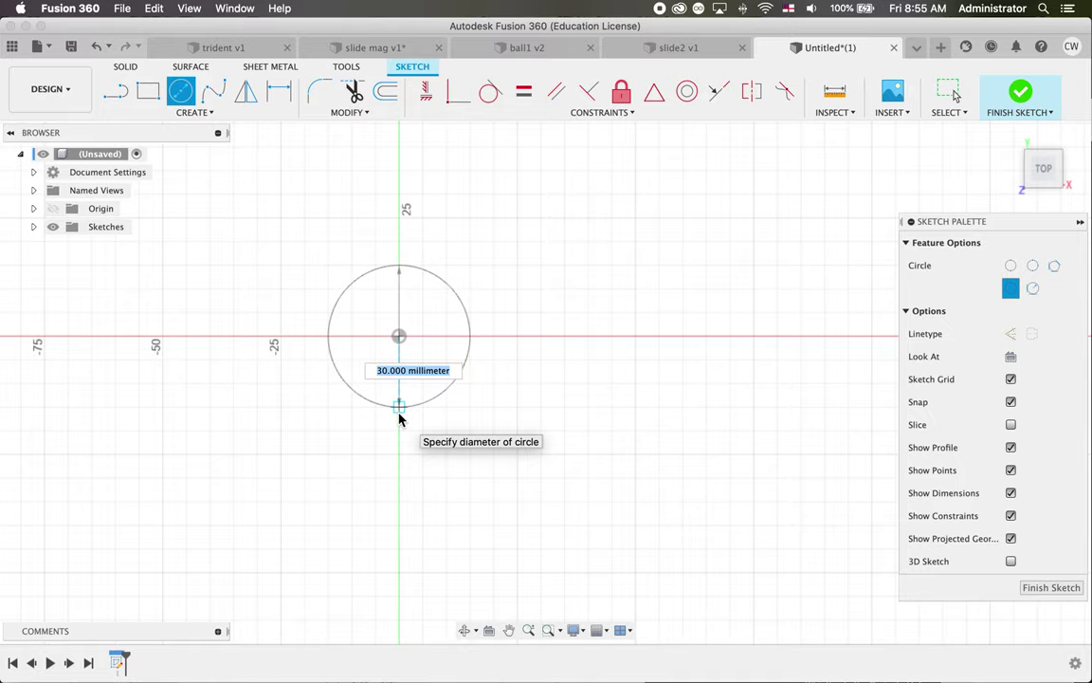
{"action": "key", "text": "Return"}
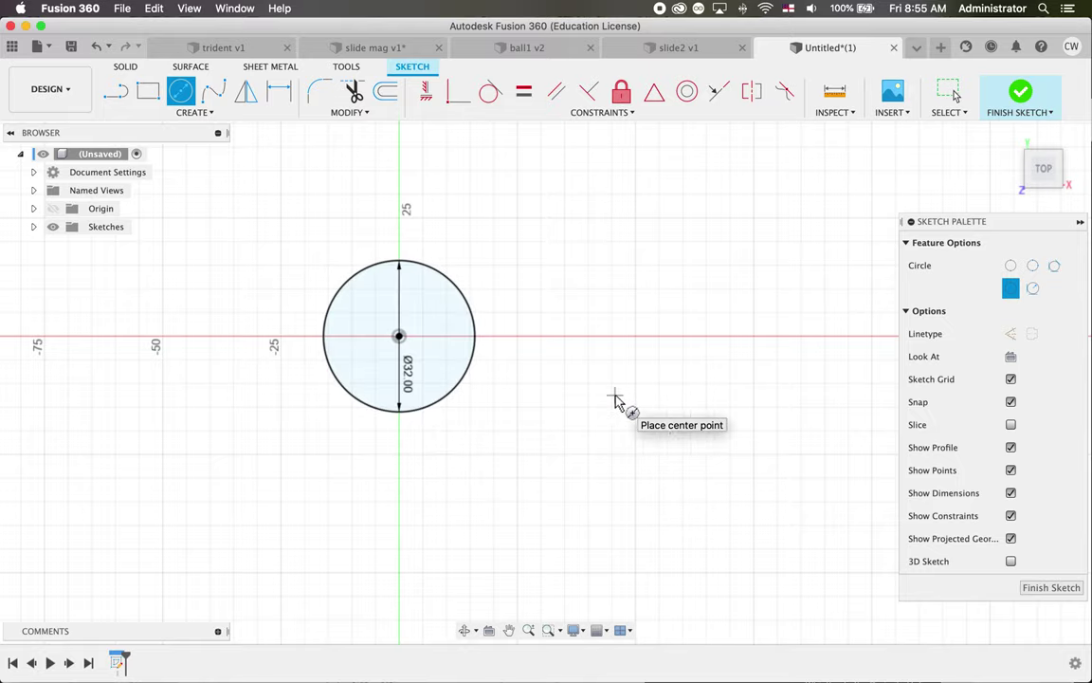
{"action": "middle_click_drag", "start_coordinate": [614, 396], "coordinate": [670, 429]}
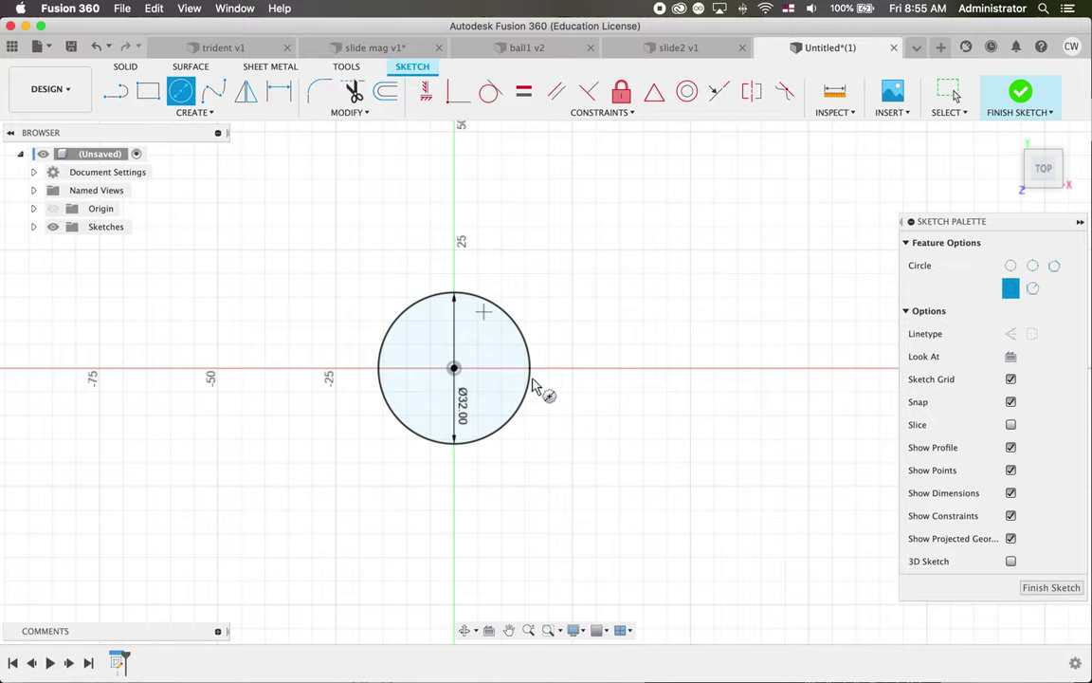
{"action": "scroll", "coordinate": [516, 422], "scroll_direction": "right", "scroll_amount": 3}
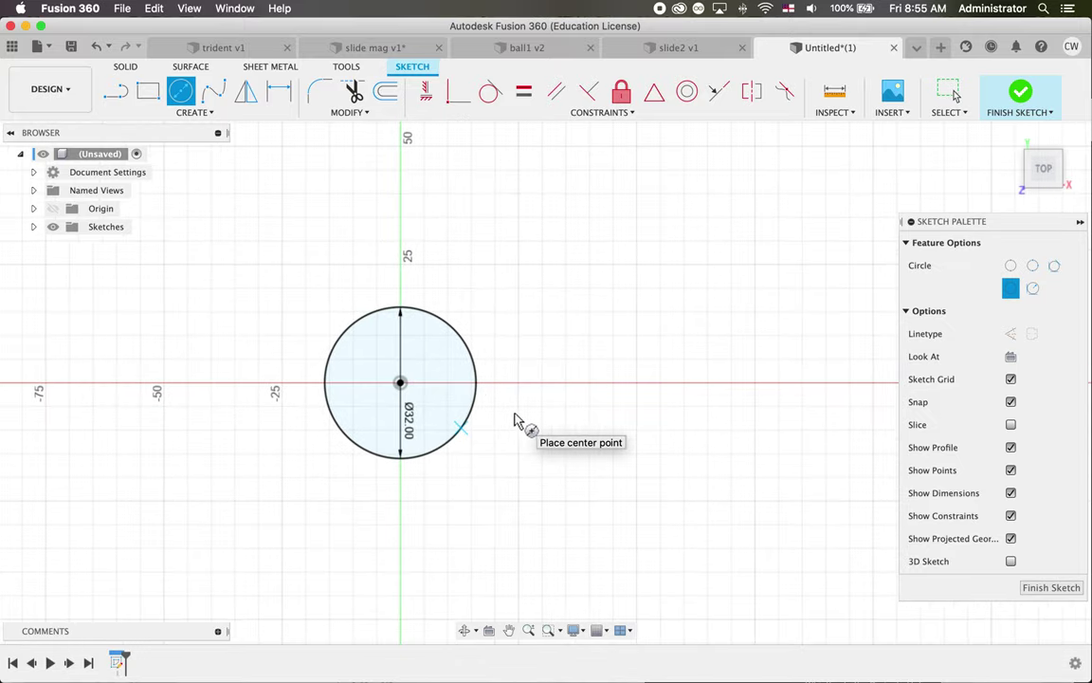
- Draw a 2-point rectangle about 50 mm long, starting at the circle's top point and extending toward positive X below the tangent height
{"action": "key", "text": "ctrl+Up"}
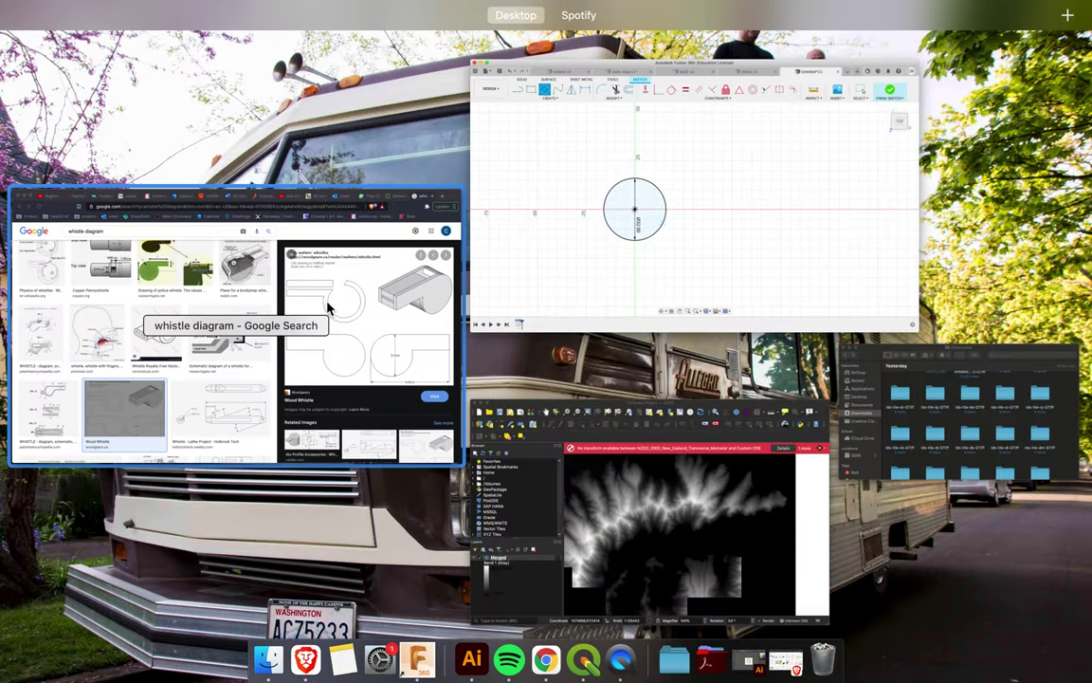
{"action": "left_click", "coordinate": [616, 302]}
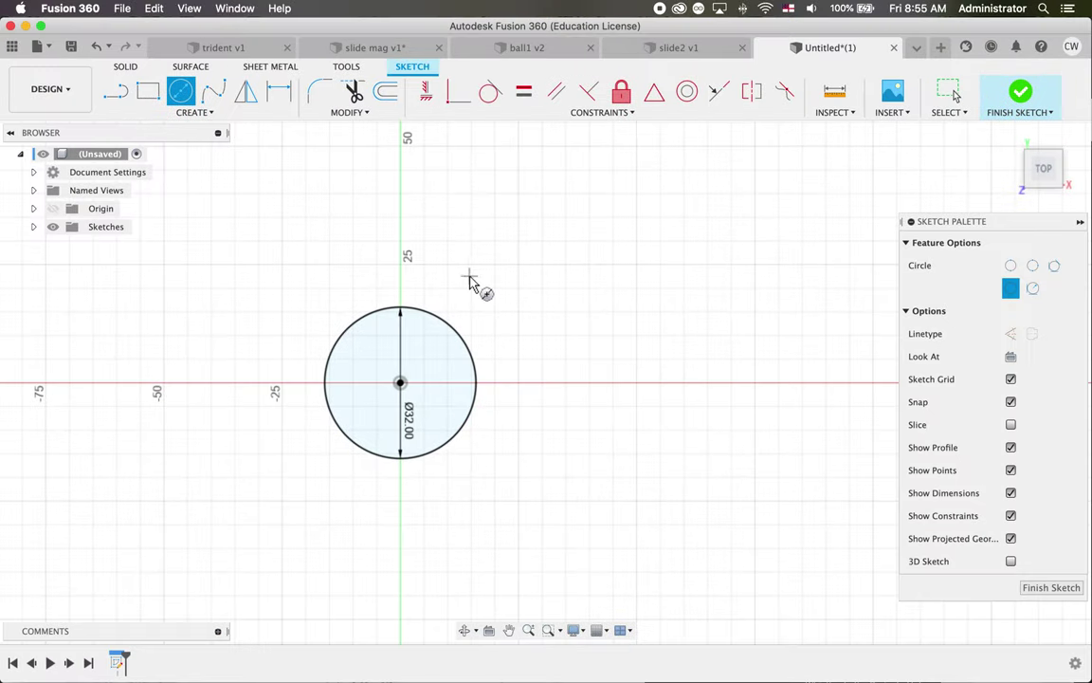
{"action": "left_click", "coordinate": [151, 93]}
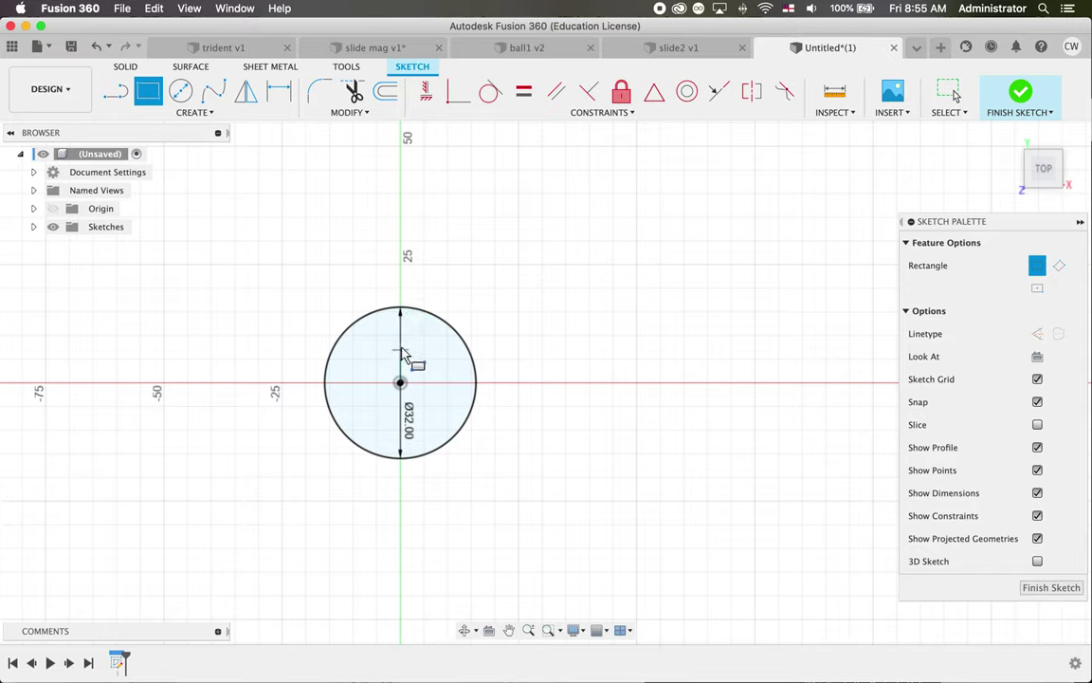
{"action": "left_click", "coordinate": [400, 308]}
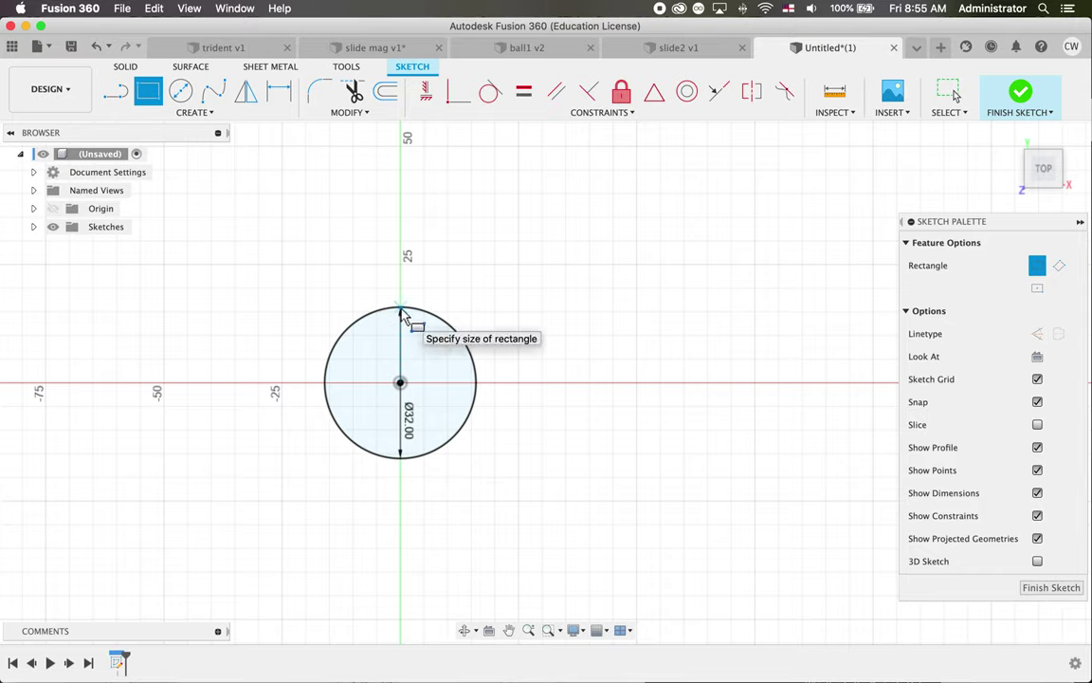
{"action": "left_click", "coordinate": [639, 364]}
- Switch to the browser to check the overall length on the Wood Whistle drawing, and return to the Fusion 360 sketch
{"action": "key", "text": "ctrl+Up"}
{"action": "left_click", "coordinate": [372, 370]}
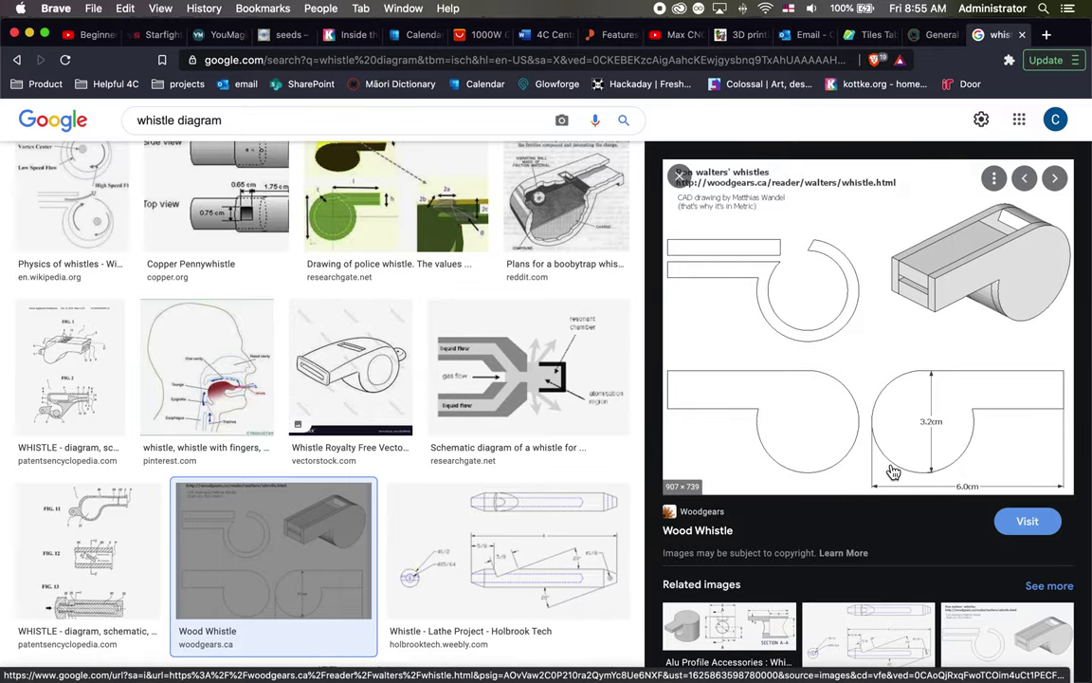
{"action": "key", "text": "ctrl+Up"}
{"action": "left_click", "coordinate": [806, 408]}
{"action": "key", "text": "ctrl+Up"}
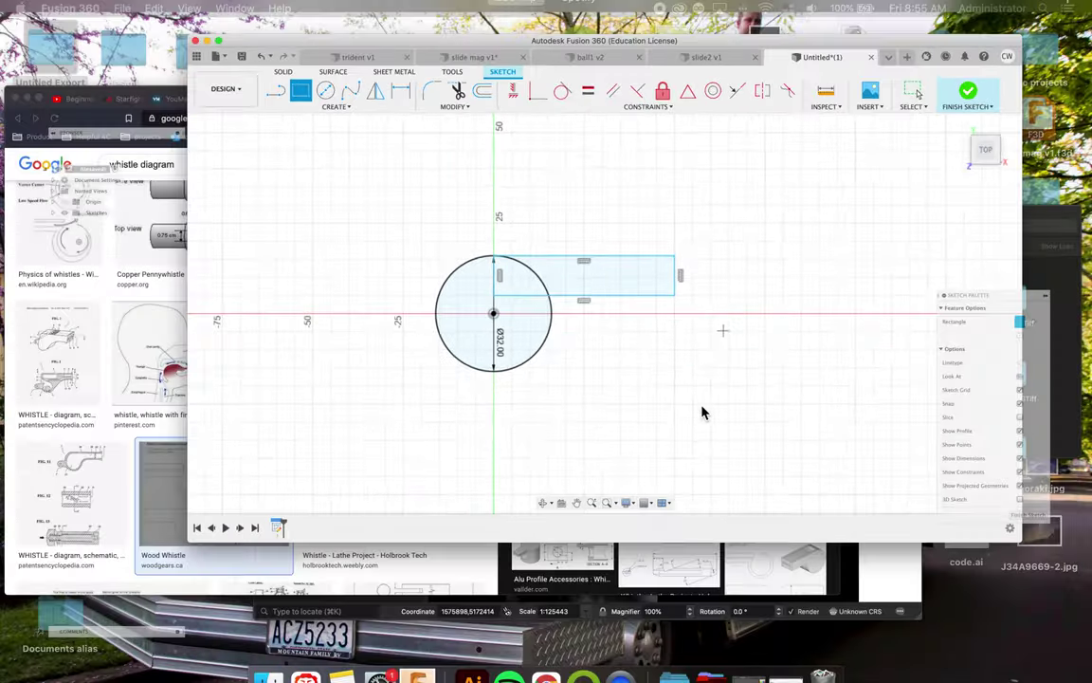
{"action": "left_click", "coordinate": [671, 278]}
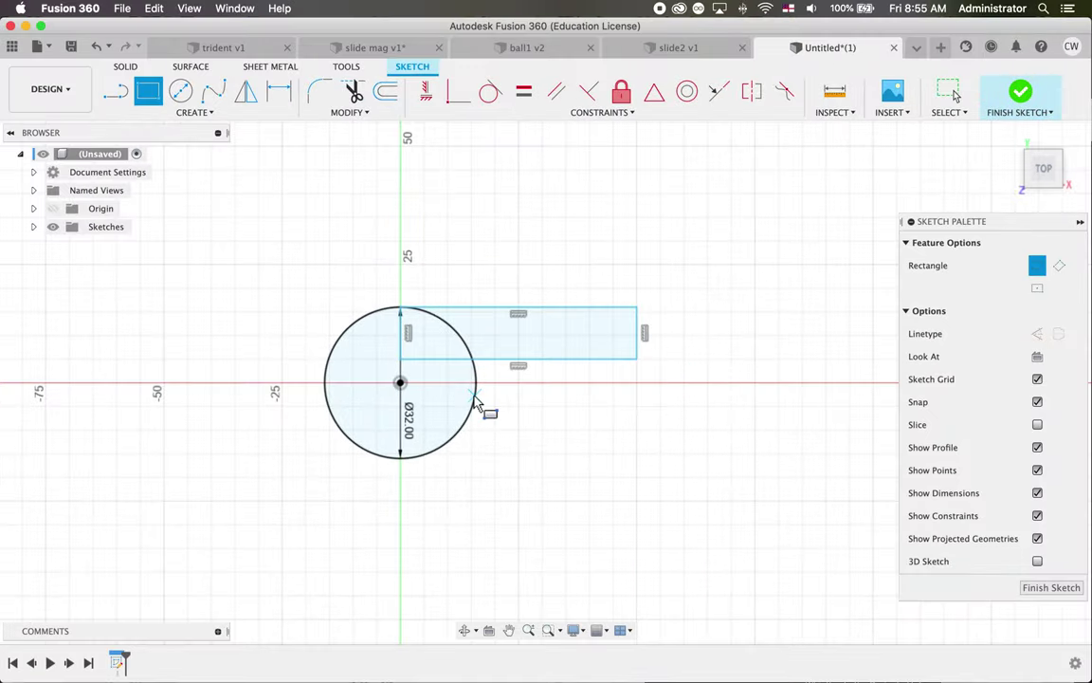
- Dimension the rectangle's upper edge and set its length to 60 mm
{"action": "key", "text": "d"}
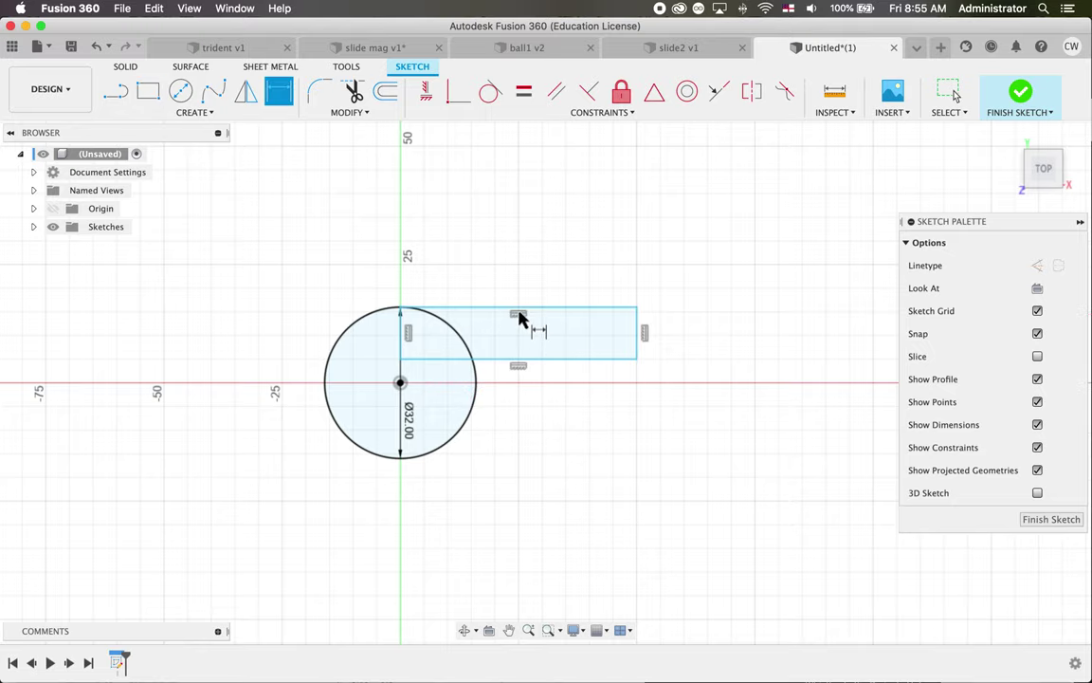
{"action": "left_click", "coordinate": [521, 311]}
{"action": "left_click", "coordinate": [526, 246]}
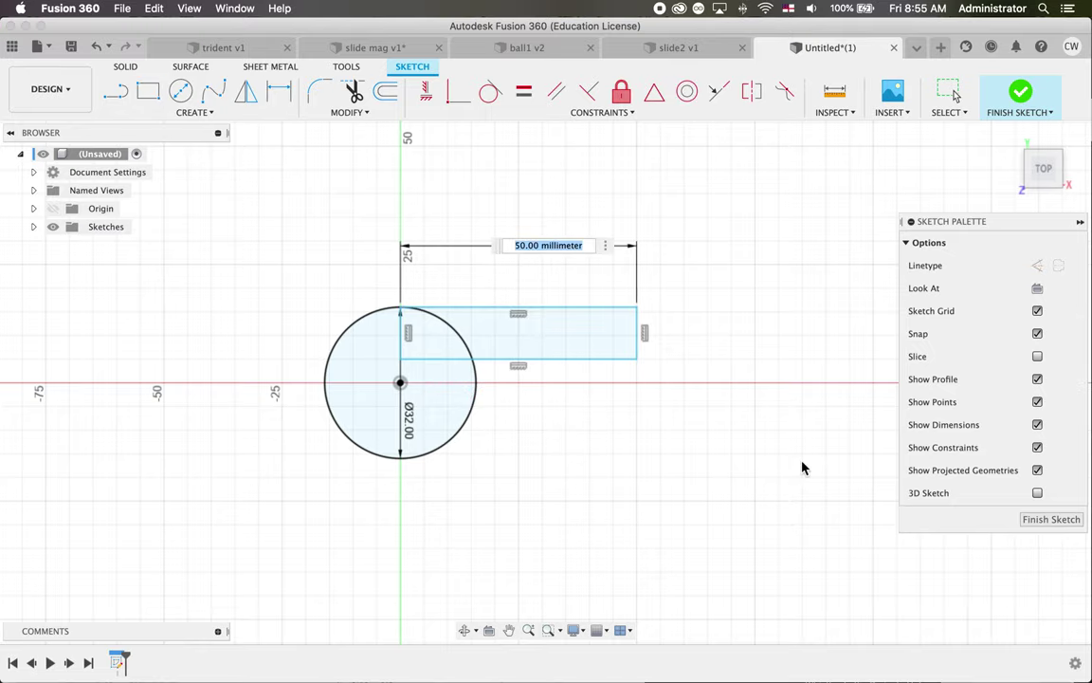
{"action": "scroll", "coordinate": [801, 467], "scroll_direction": "up", "scroll_amount": 2}
{"action": "scroll", "coordinate": [801, 467], "scroll_direction": "right", "scroll_amount": 2}
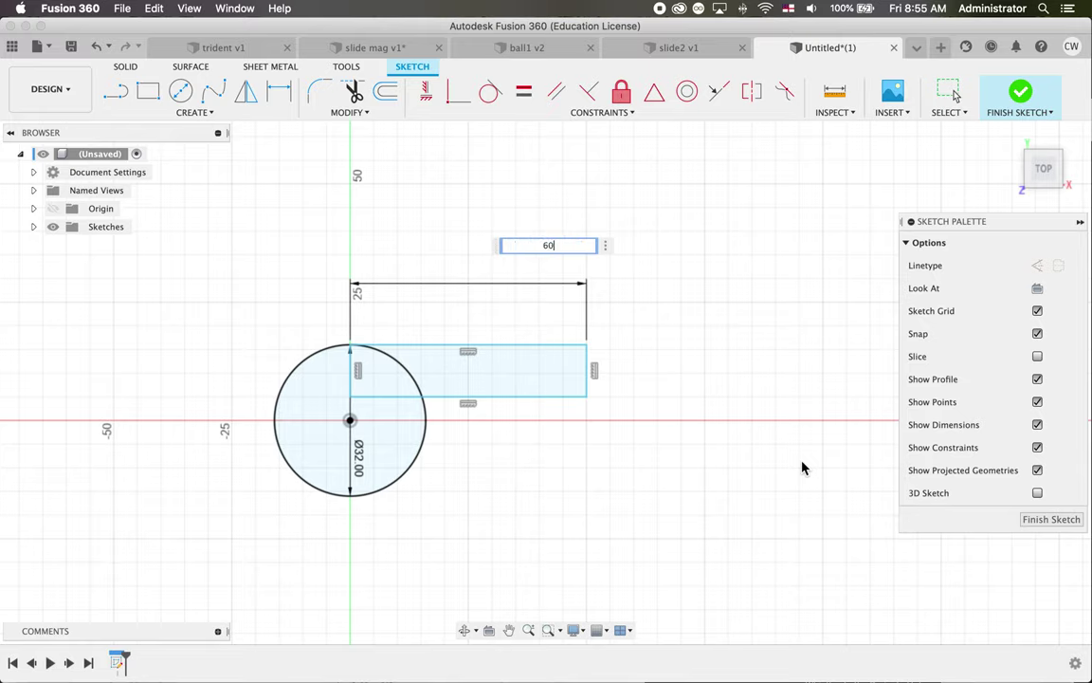
{"action": "key", "text": "Return"}
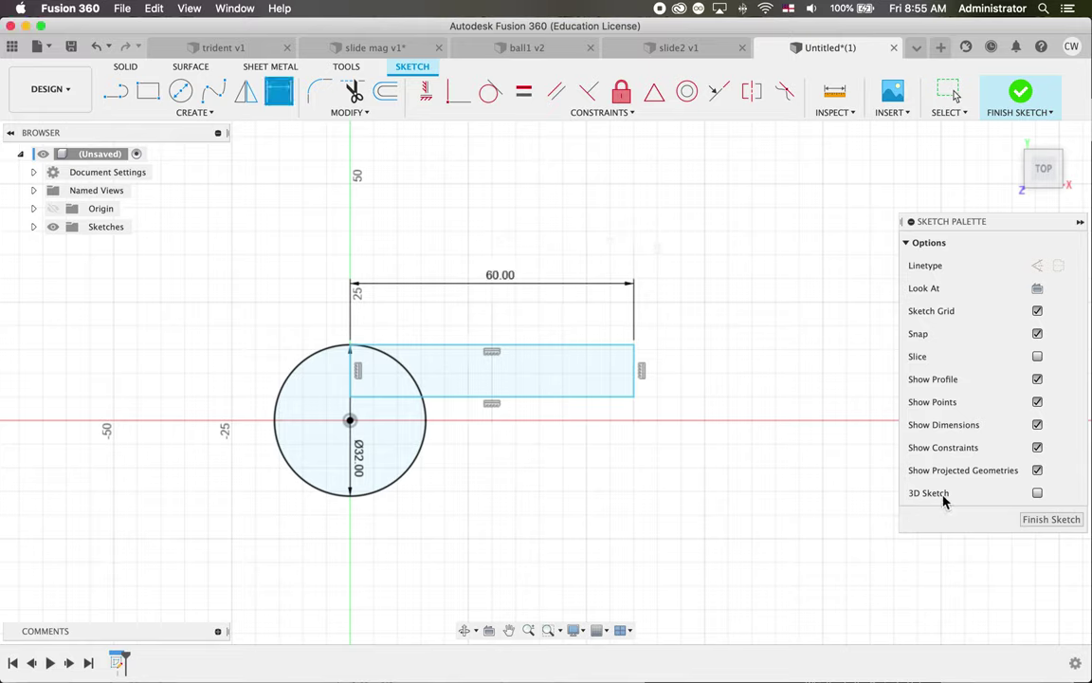
- Move the rectangle's lower edge down to make the rectangle about 12.9 mm tall
{"action": "left_click", "coordinate": [1038, 520]}
{"action": "key", "text": "Escape"}
{"action": "left_click_drag", "start_coordinate": [463, 397], "coordinate": [463, 406]}
{"action": "key", "text": "d"}
{"action": "left_click", "coordinate": [633, 374]}
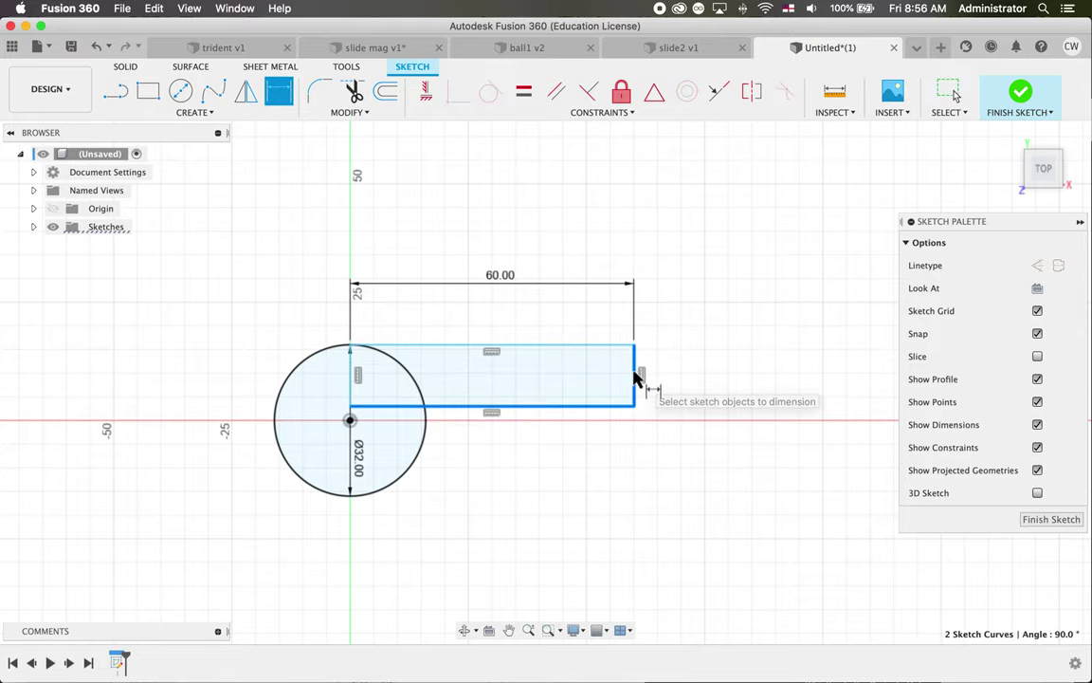
{"action": "key", "text": "Escape"}
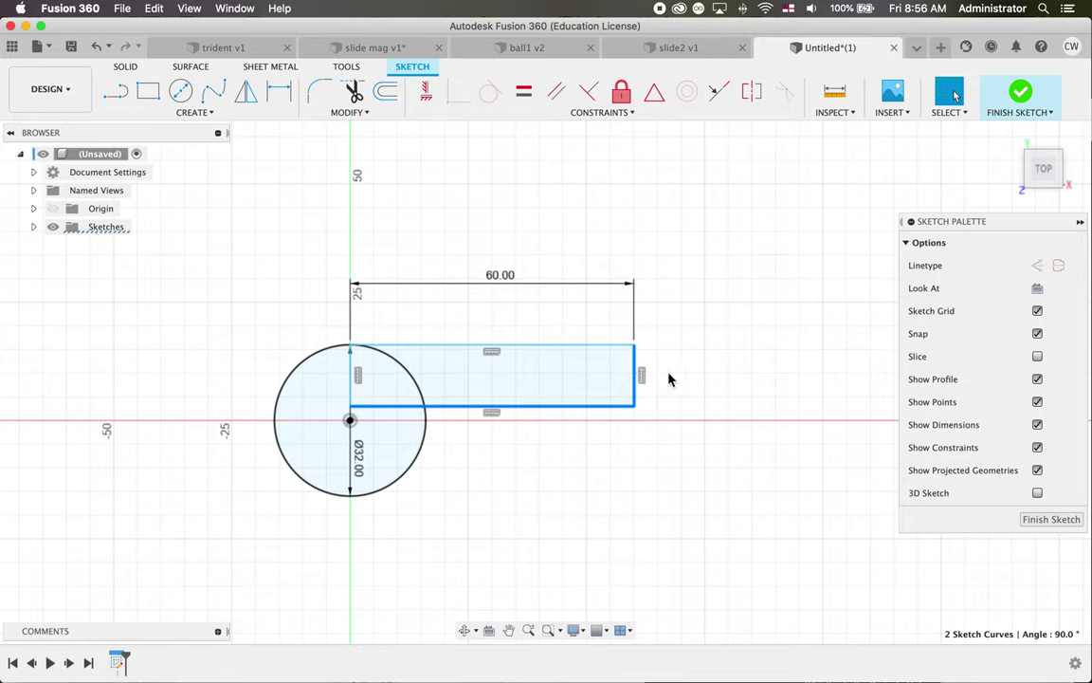
{"action": "key", "text": "d"}
{"action": "key", "text": "Escape"}
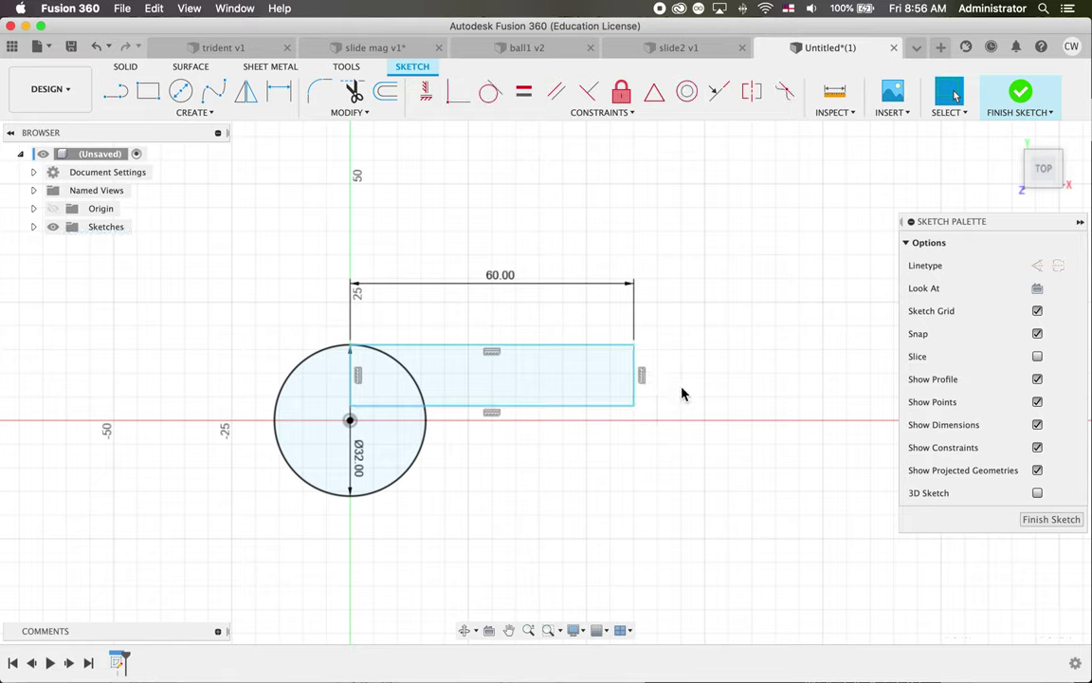
- Dimension the rectangle's short outer edge and set its height to 13 mm
{"action": "left_click", "coordinate": [636, 384]}
{"action": "key", "text": "d"}
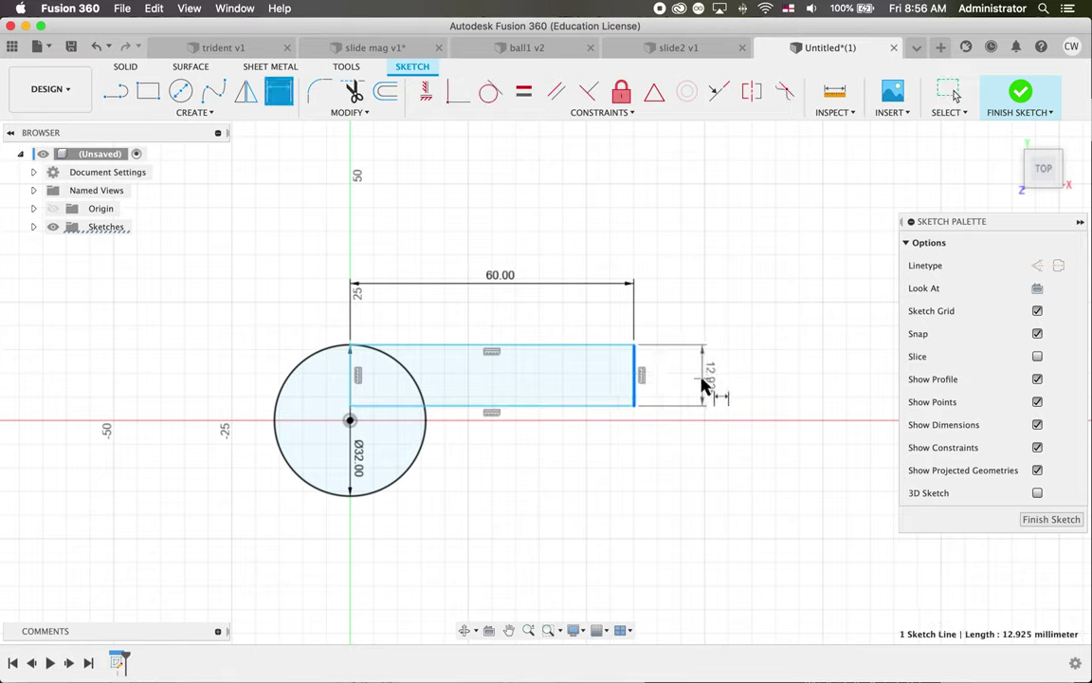
{"action": "left_click", "coordinate": [689, 379]}
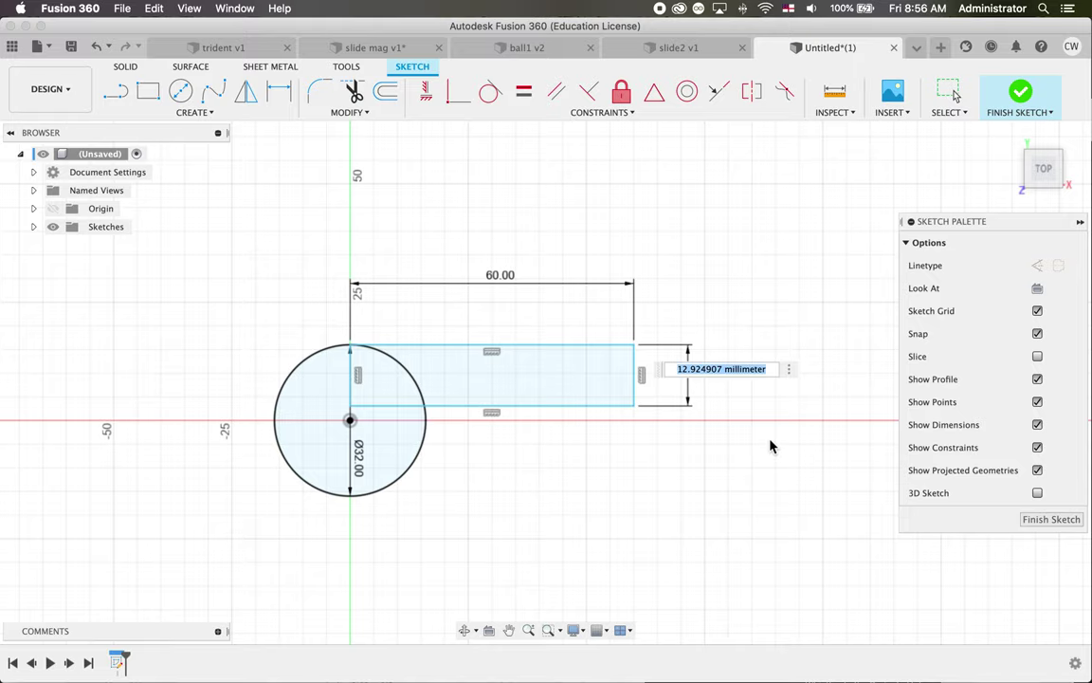
{"action": "type", "text": "13"}
{"action": "key", "text": "Return"}
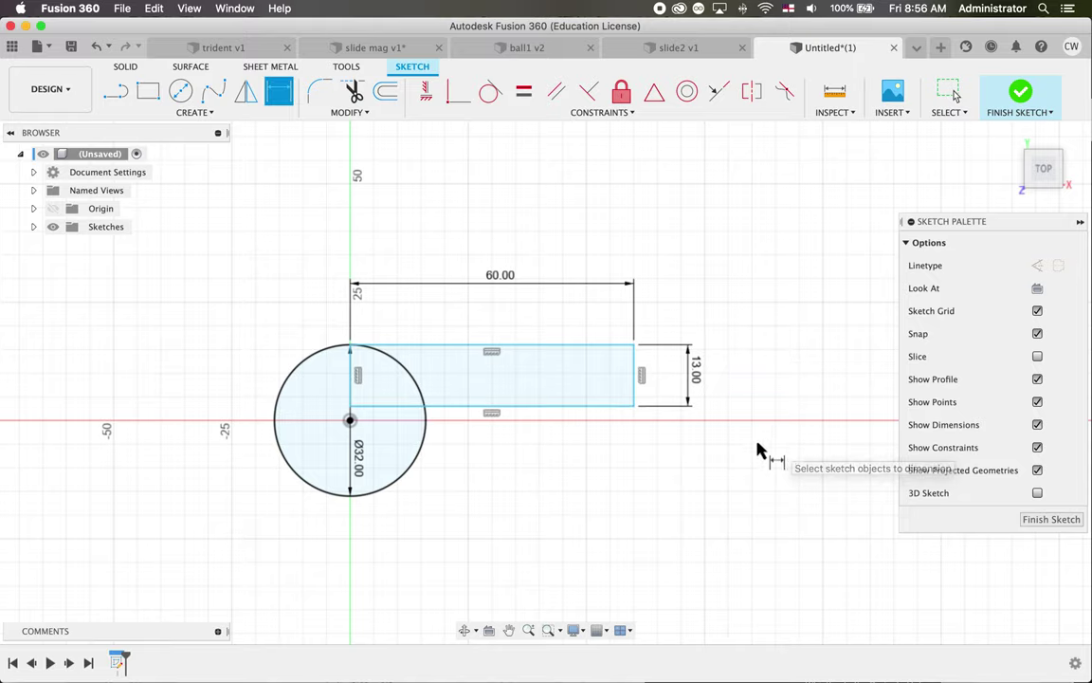
- Examine how the rectangle's upper corner meets the top of the circle
{"action": "scroll", "coordinate": [295, 372], "scroll_direction": "up", "scroll_amount": 3}
{"action": "scroll", "coordinate": [294, 374], "scroll_direction": "down", "scroll_amount": 1}
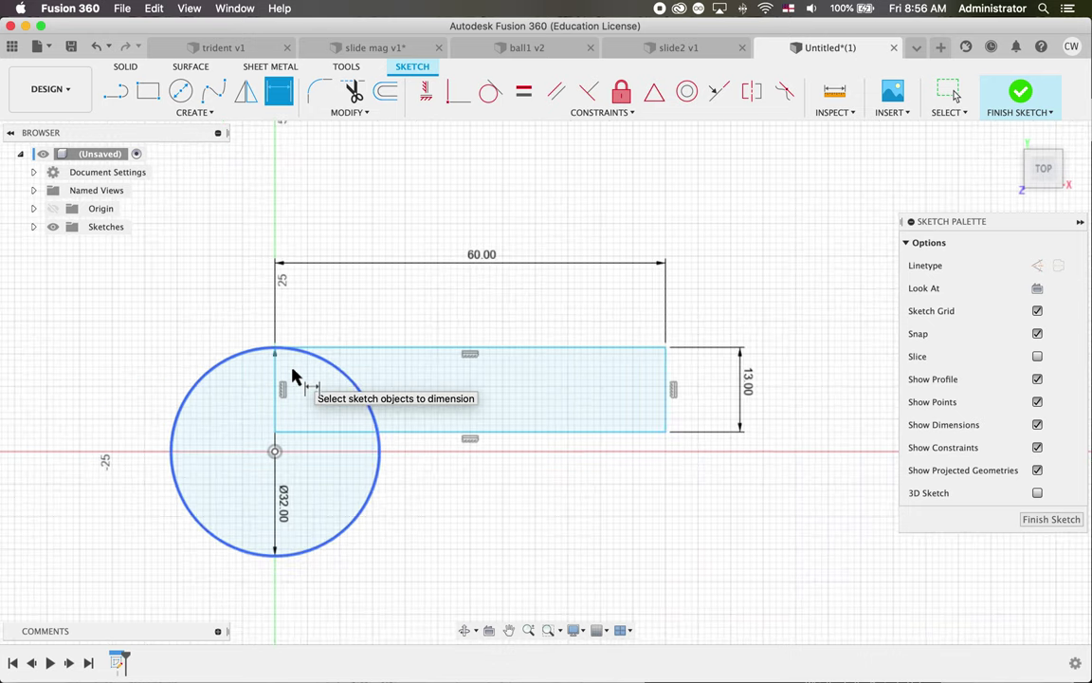
{"action": "scroll", "coordinate": [267, 346], "scroll_direction": "up", "scroll_amount": 3}
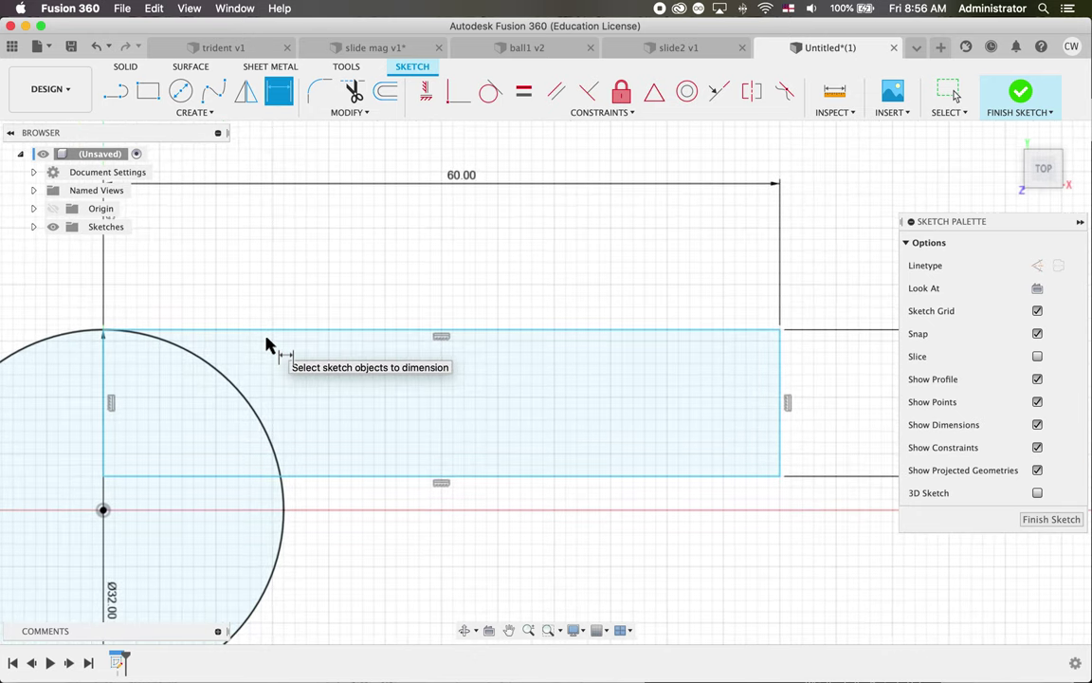
{"action": "scroll", "coordinate": [267, 337], "scroll_direction": "left", "scroll_amount": 2}
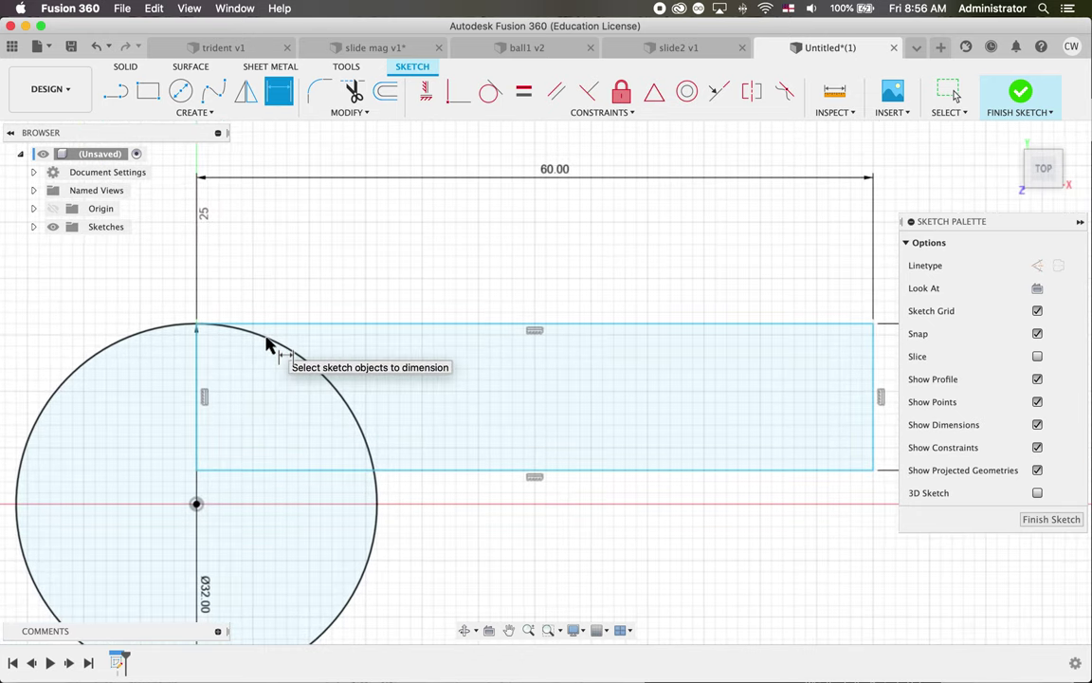
{"action": "scroll", "coordinate": [175, 305], "scroll_direction": "up", "scroll_amount": 3}
{"action": "scroll", "coordinate": [179, 312], "scroll_direction": "left", "scroll_amount": 3}
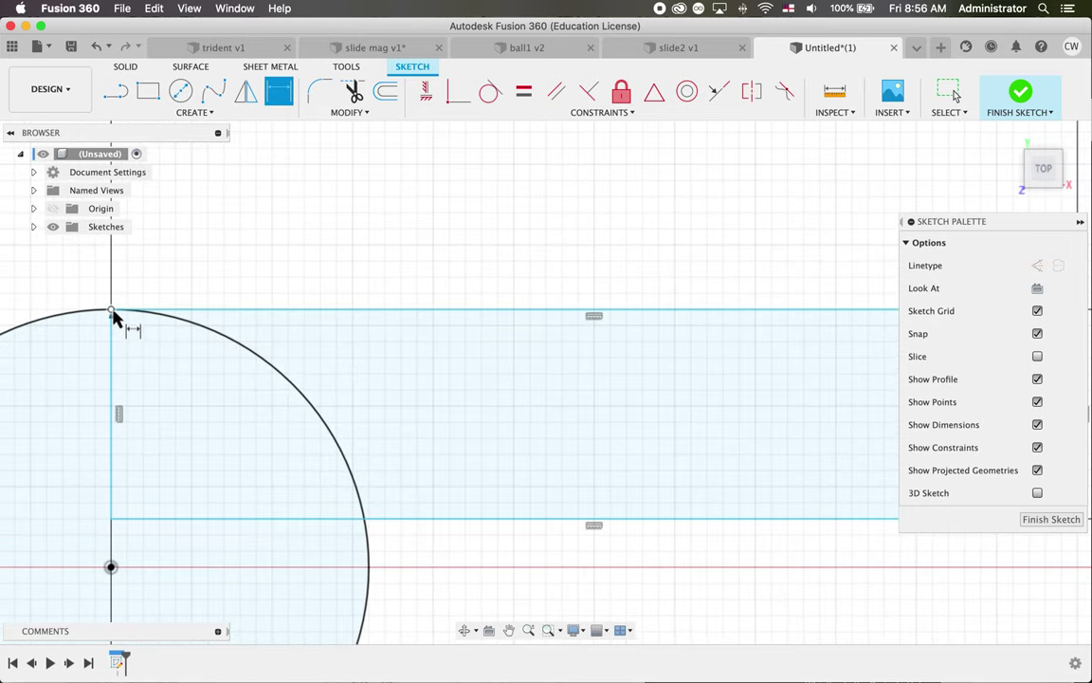
{"action": "scroll", "coordinate": [237, 389], "scroll_direction": "down", "scroll_amount": 5}
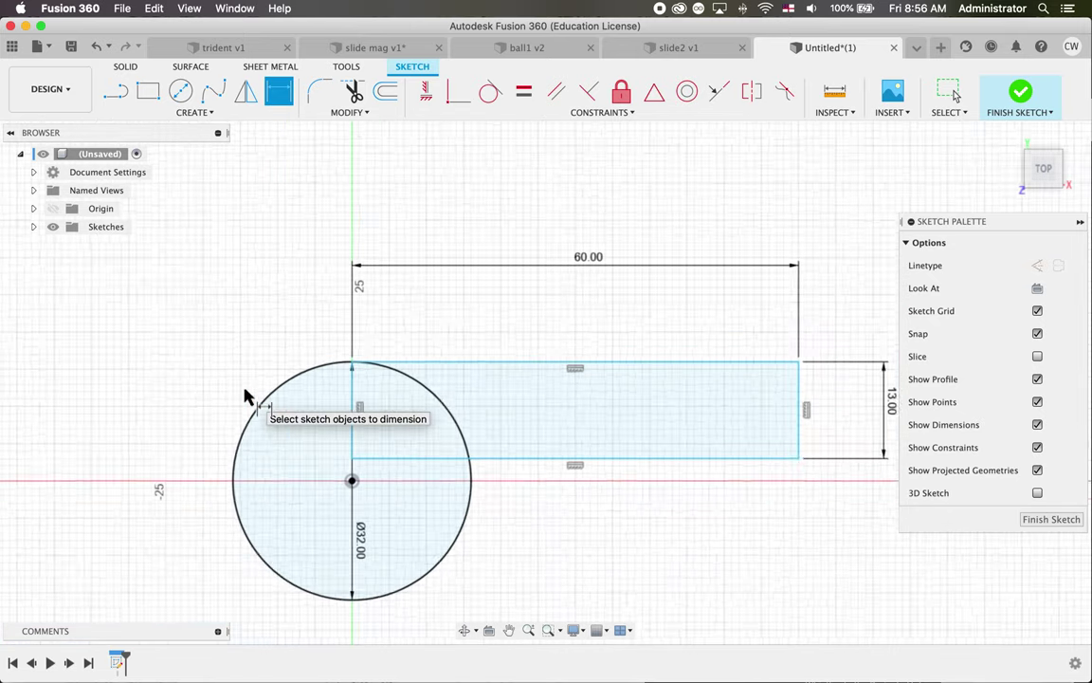
{"action": "scroll", "coordinate": [487, 497], "scroll_direction": "down", "scroll_amount": 2}
{"action": "scroll", "coordinate": [487, 495], "scroll_direction": "right", "scroll_amount": 2}
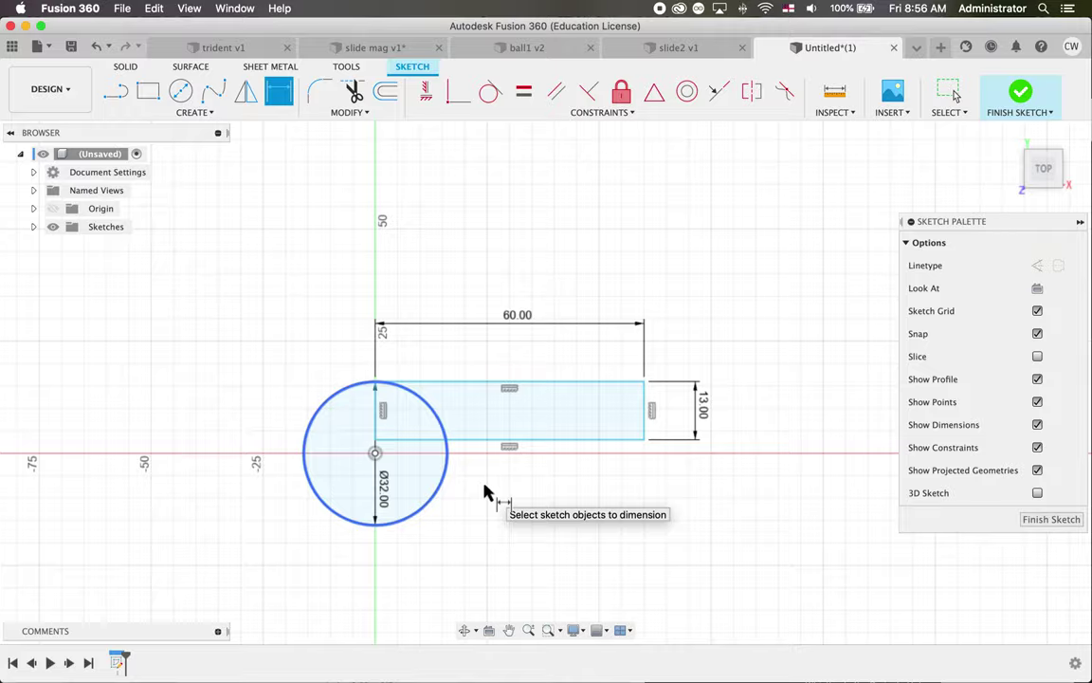
- Switch to the browser and examine the air channel in the Wood Whistle cross-section drawing
{"action": "key", "text": "ctrl+Up"}
{"action": "left_click", "coordinate": [366, 407]}
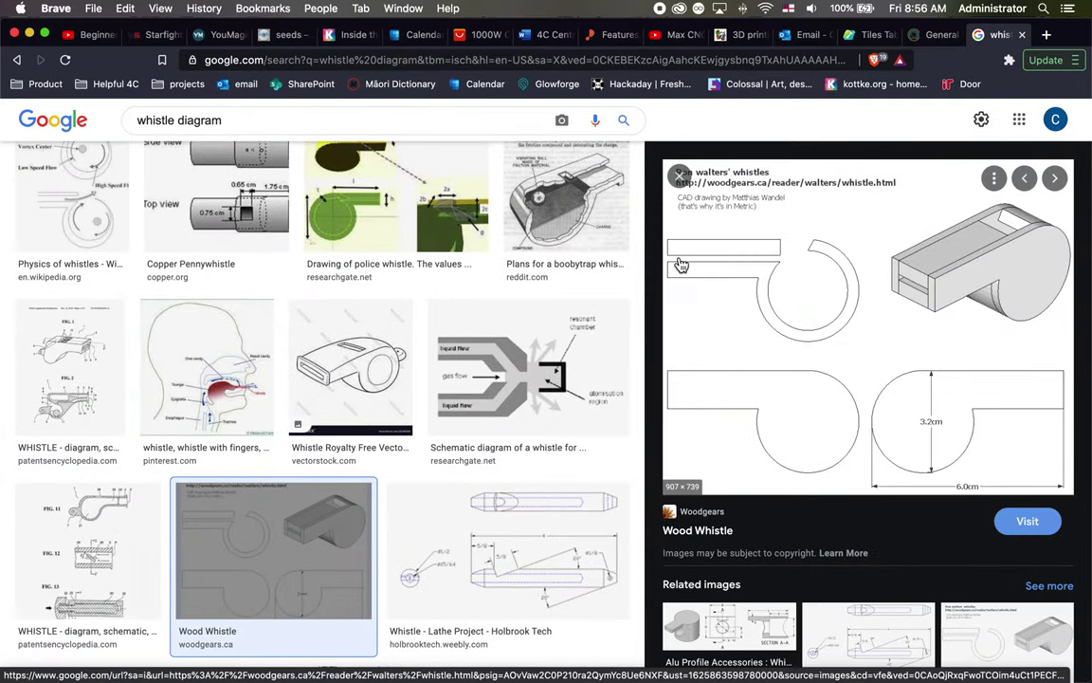
{"action": "scroll", "coordinate": [680, 263], "scroll_direction": "up", "scroll_amount": 1}
- Switch back to Fusion 360 and draw a 60 by 1.5 mm air-channel rectangle inside the mouthpiece, starting from its outer end
{"action": "key", "text": "ctrl+Up"}
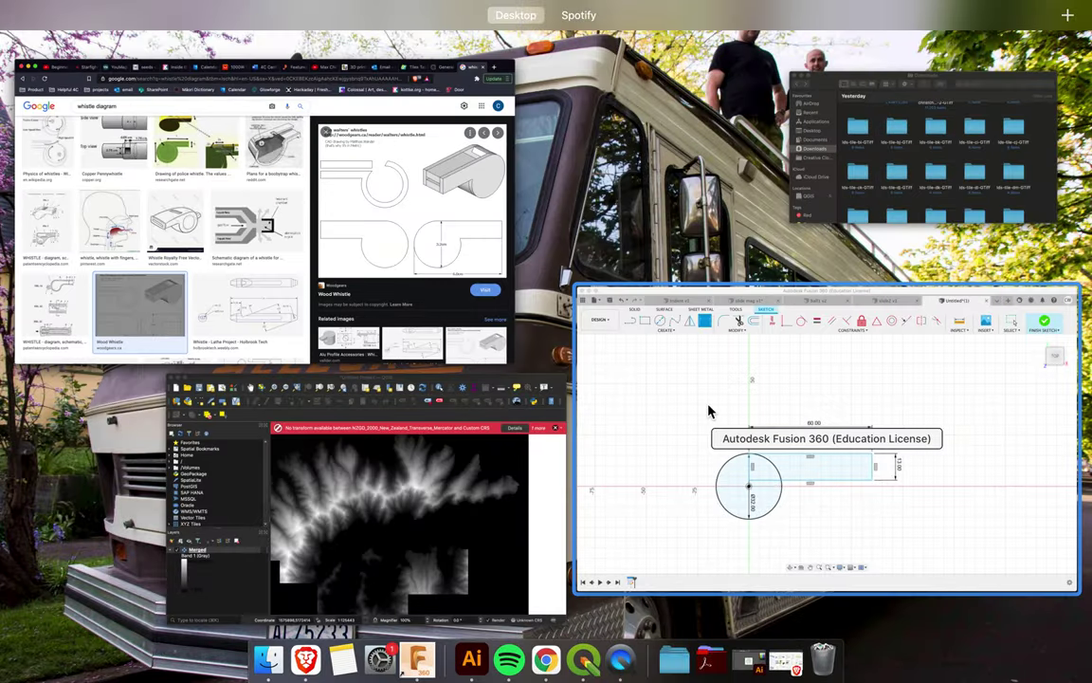
{"action": "left_click", "coordinate": [709, 410]}
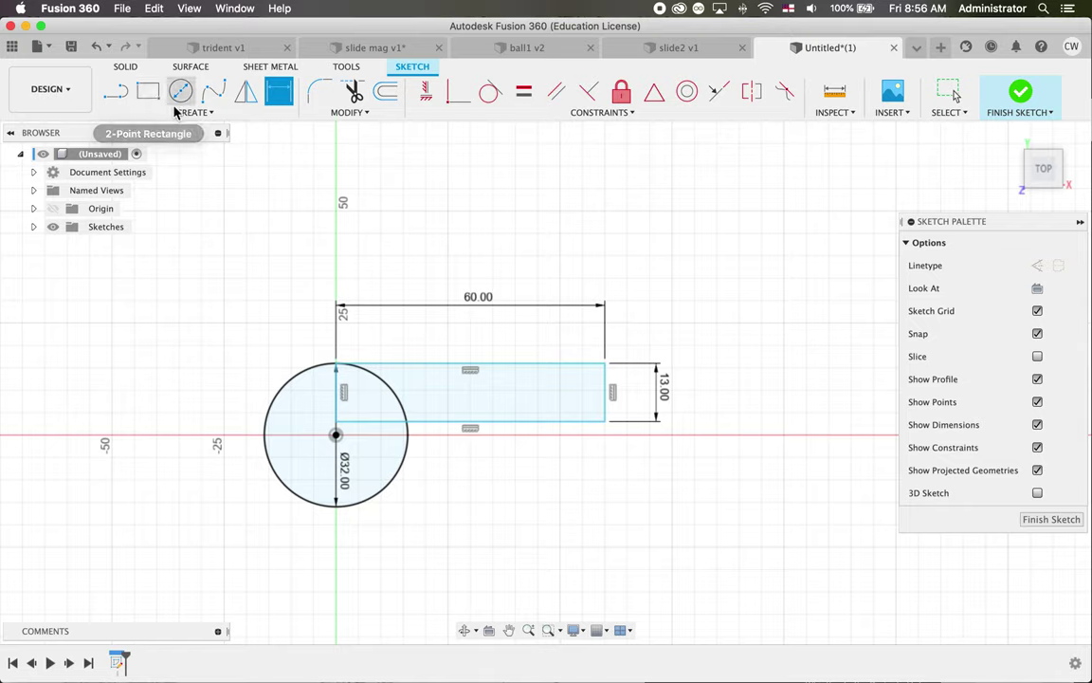
{"action": "left_click", "coordinate": [149, 93]}
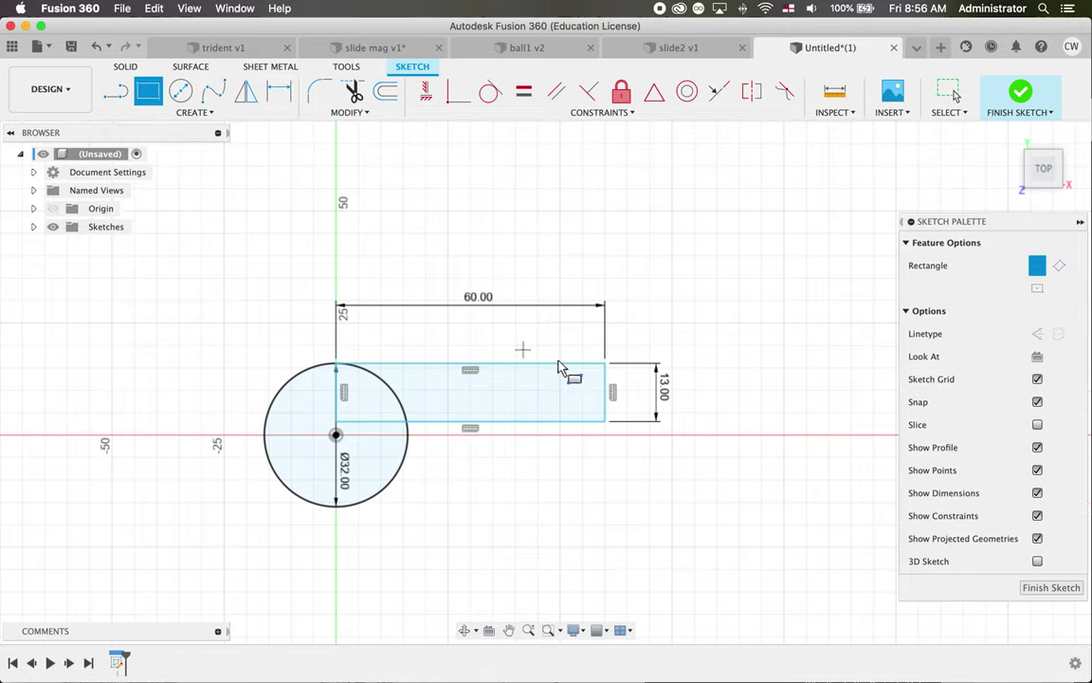
{"action": "left_click", "coordinate": [608, 387]}
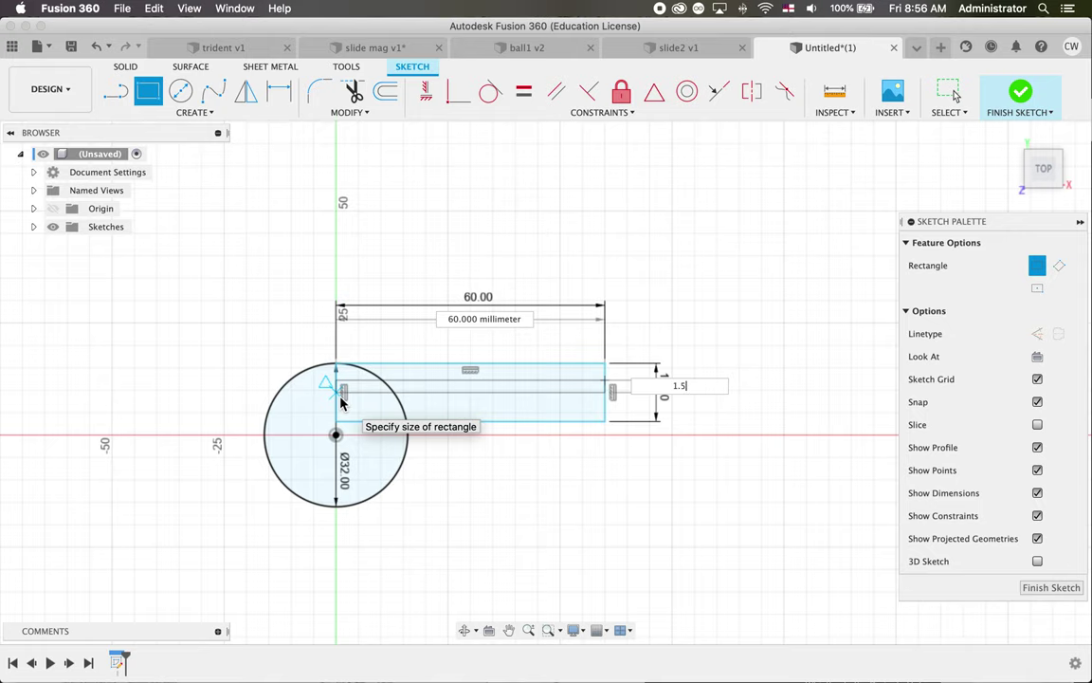
{"action": "key", "text": "Tab"}
{"action": "key", "text": "Return"}
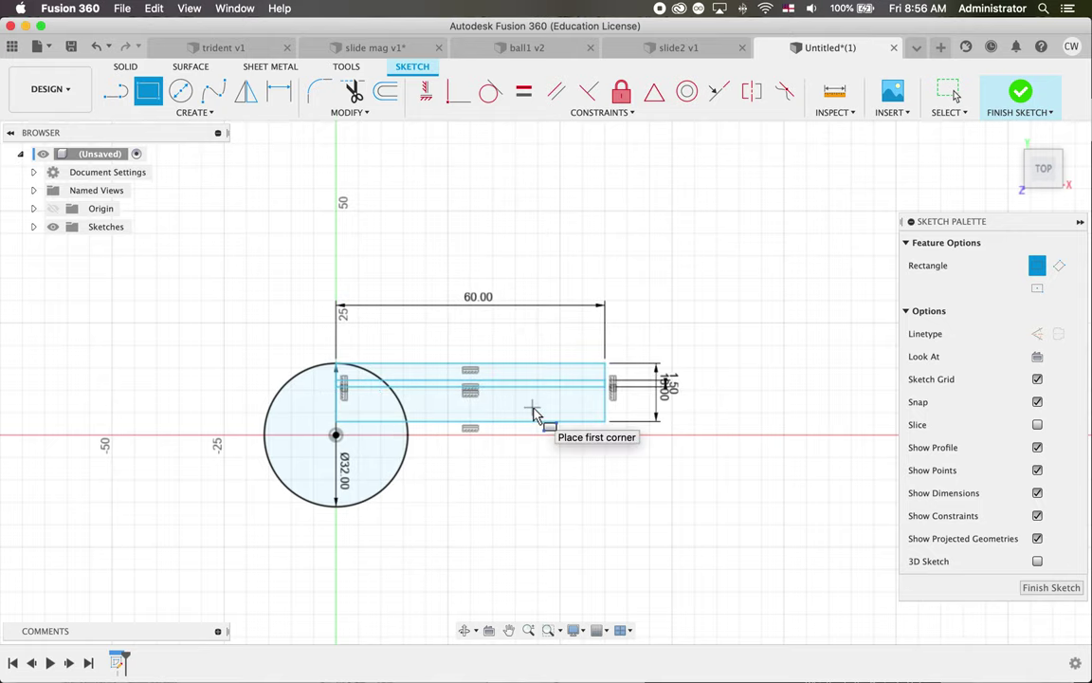
- Draw a circle concentric with the 32 mm circle, sized to be tangent to the air channel's upper edge
{"action": "scroll", "coordinate": [569, 412], "scroll_direction": "up", "scroll_amount": 3}
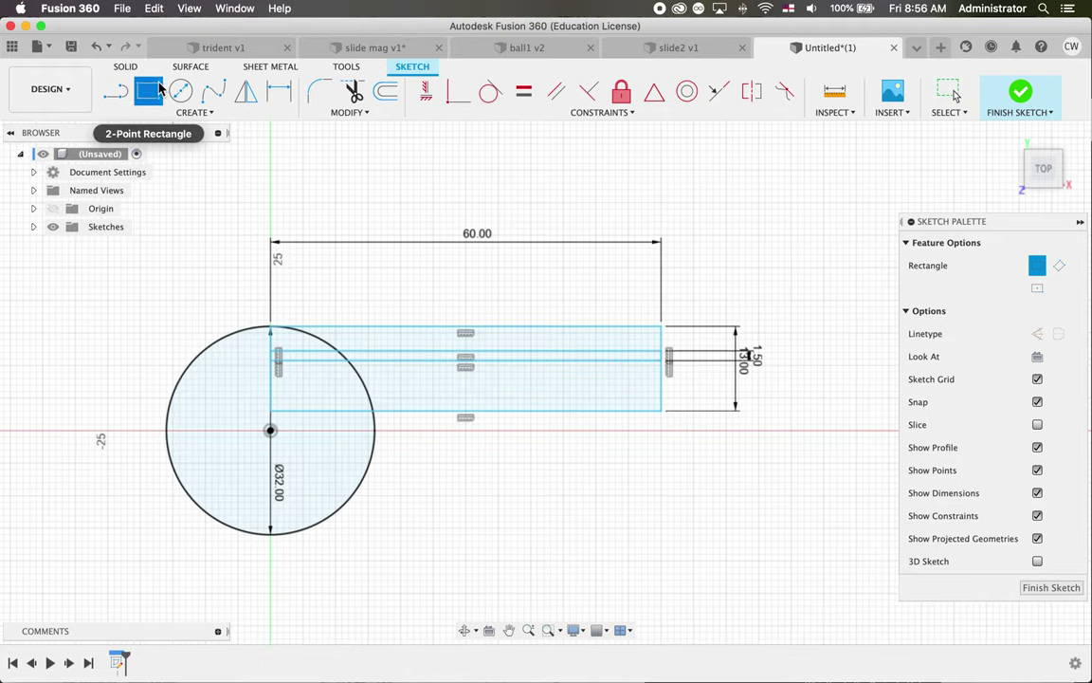
{"action": "left_click", "coordinate": [180, 95]}
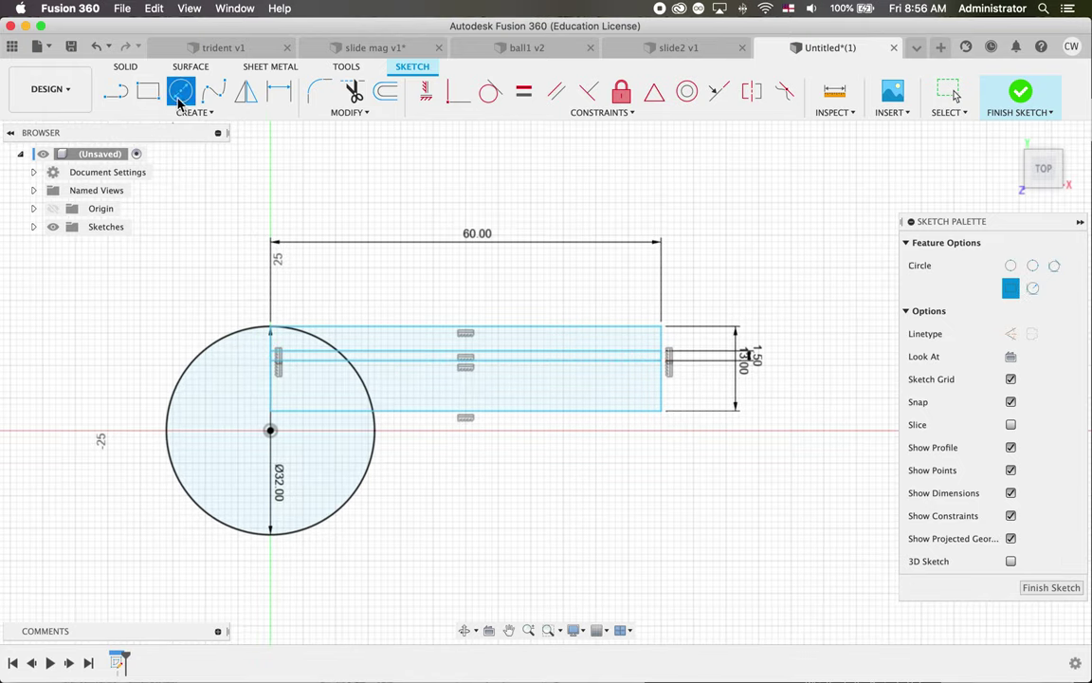
{"action": "left_click", "coordinate": [271, 430]}
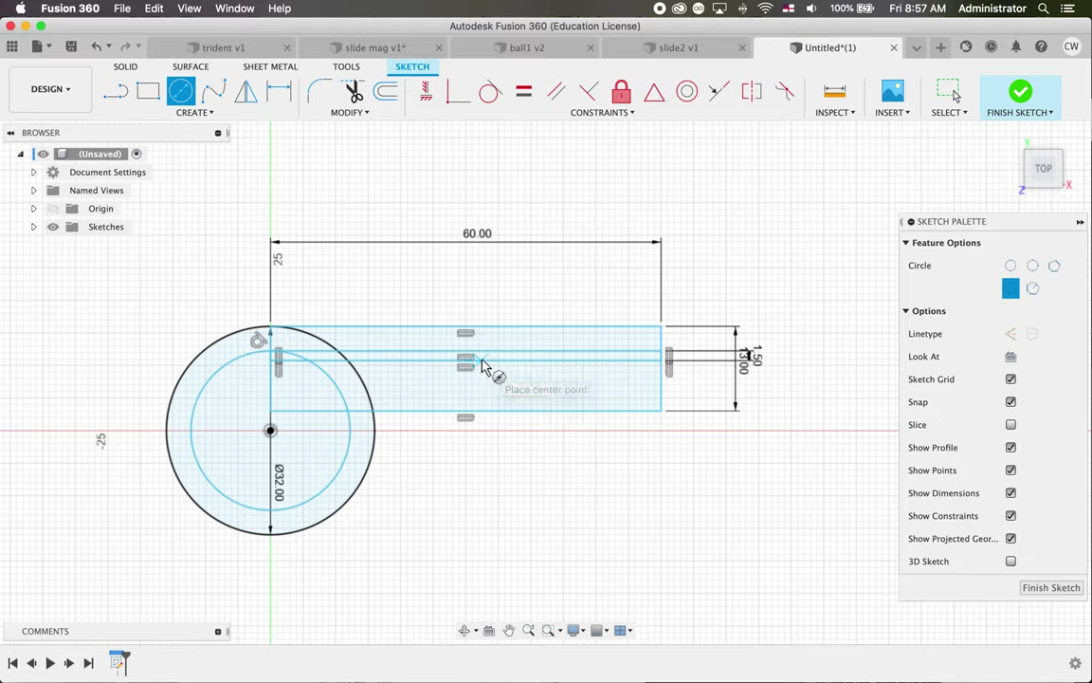
{"action": "key", "text": "Escape"}
{"action": "key", "text": "Escape"}
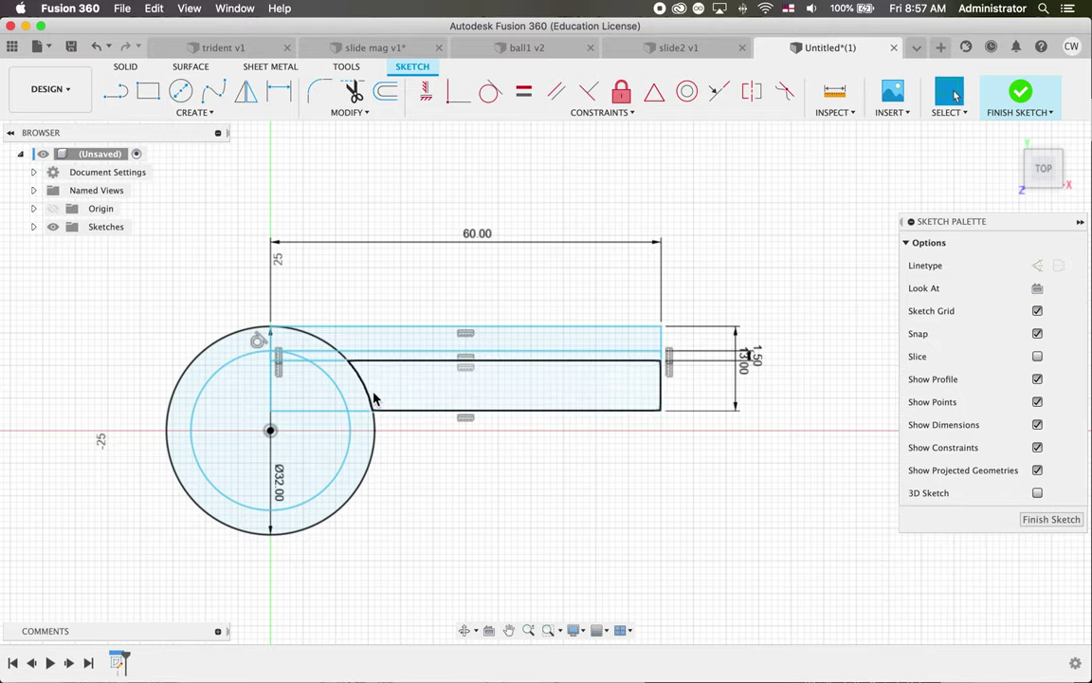
- Trim the channel and mouthpiece lines inside the inner circle, plus the outer circle's arcs crossing the mouthpiece
{"action": "left_click", "coordinate": [353, 92]}
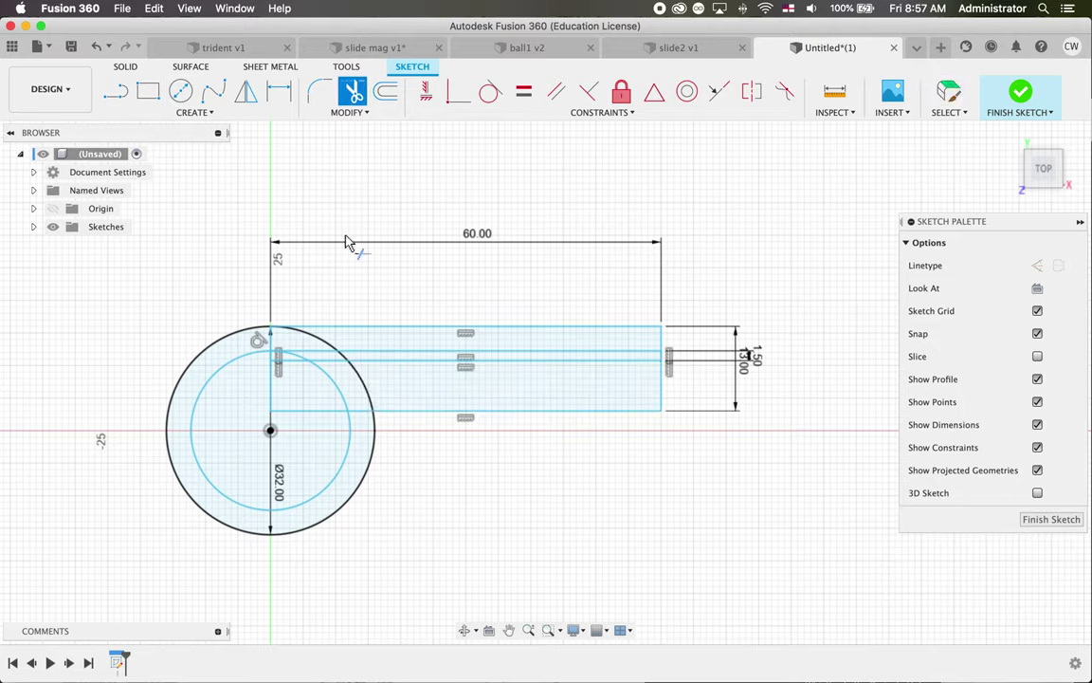
{"action": "left_click", "coordinate": [305, 365]}
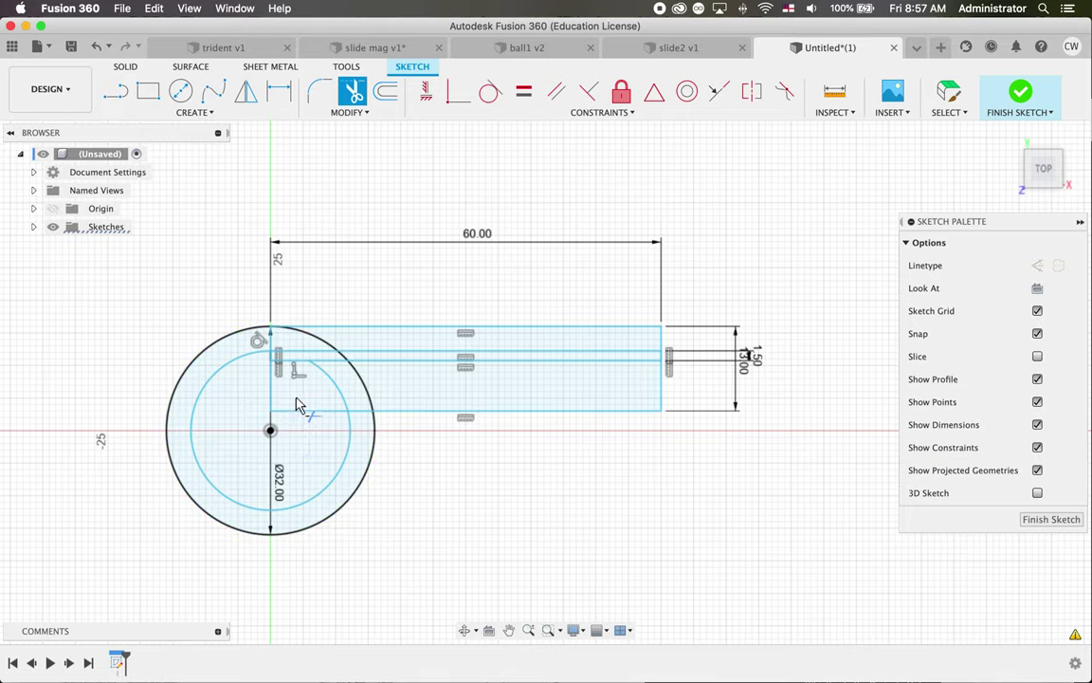
{"action": "left_click", "coordinate": [289, 369]}
{"action": "left_click", "coordinate": [273, 396]}
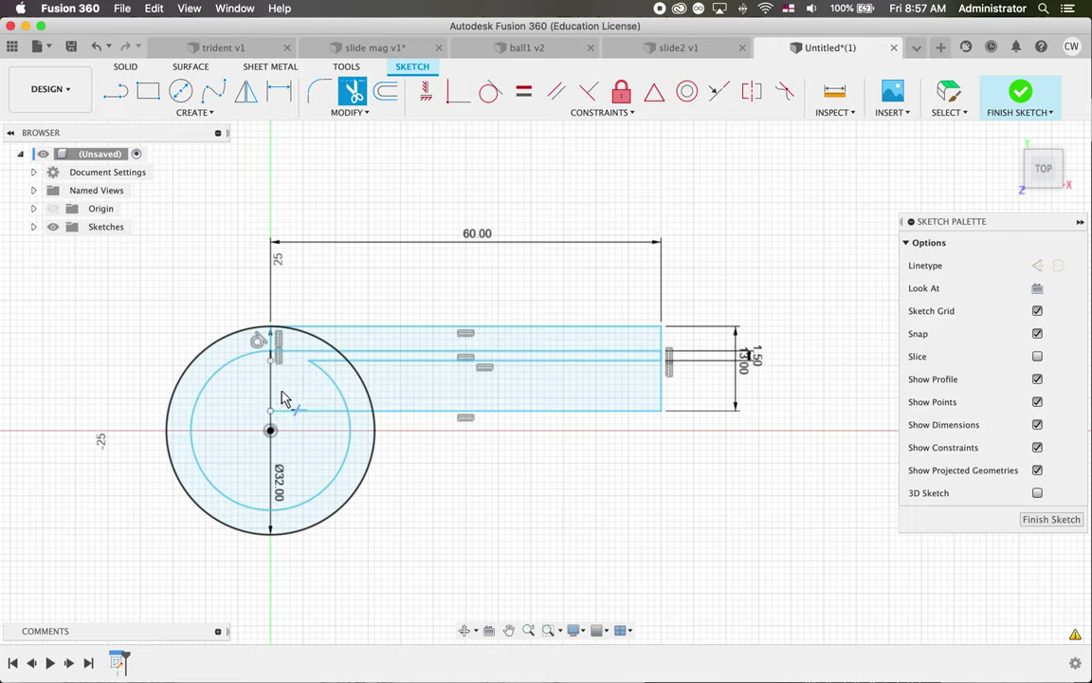
{"action": "left_click", "coordinate": [299, 417]}
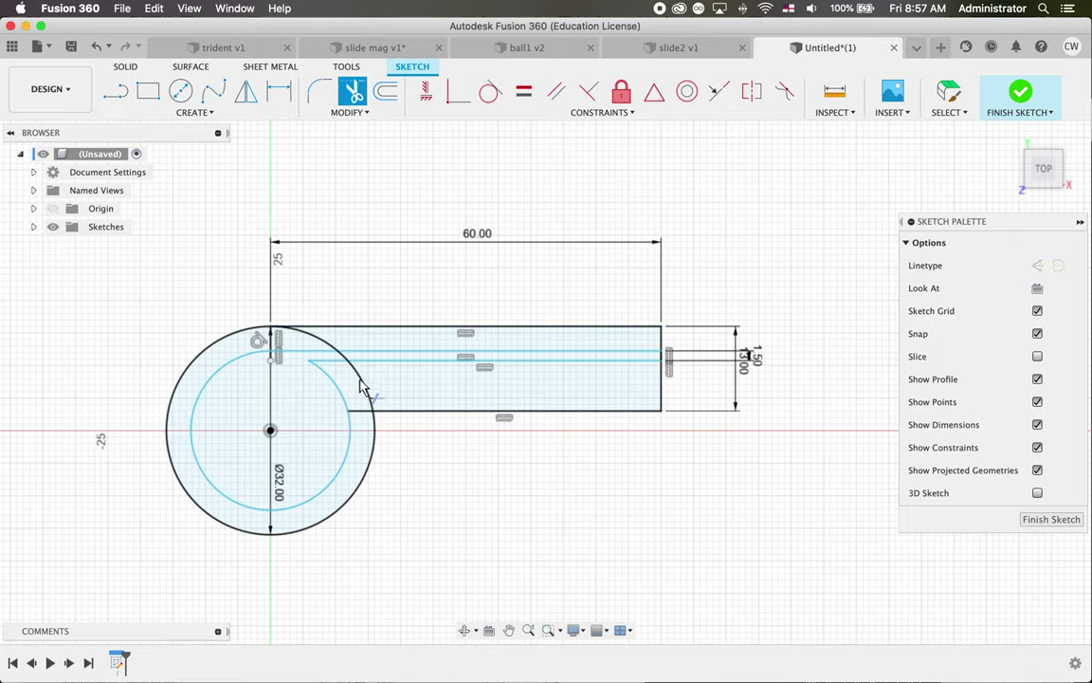
{"action": "left_click", "coordinate": [362, 375]}
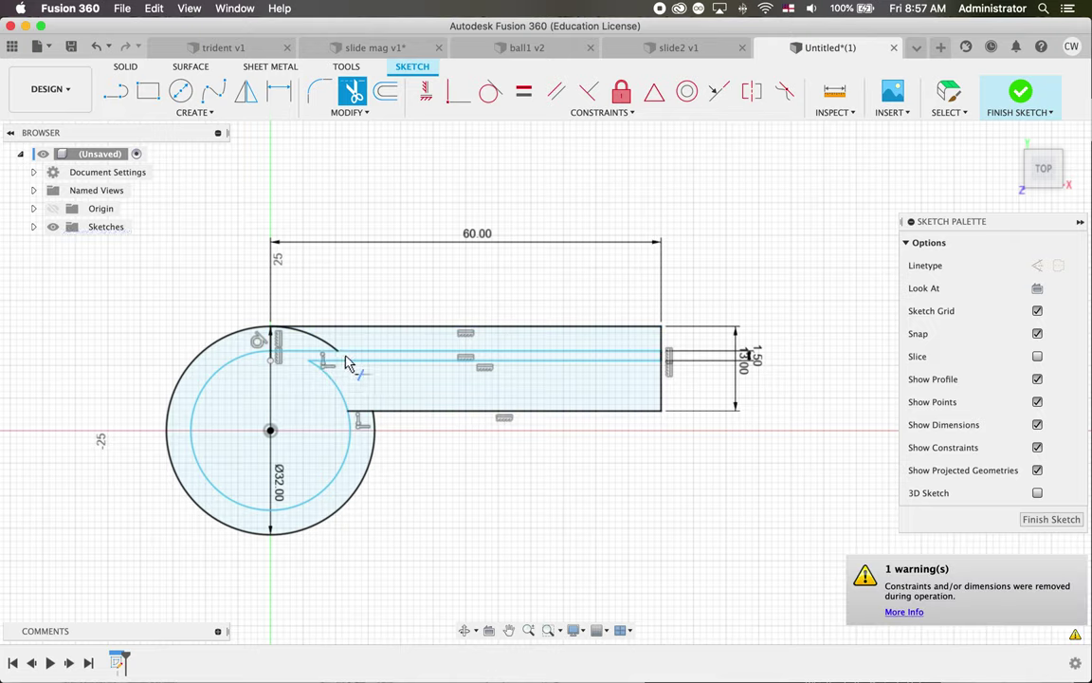
{"action": "left_click", "coordinate": [327, 342]}
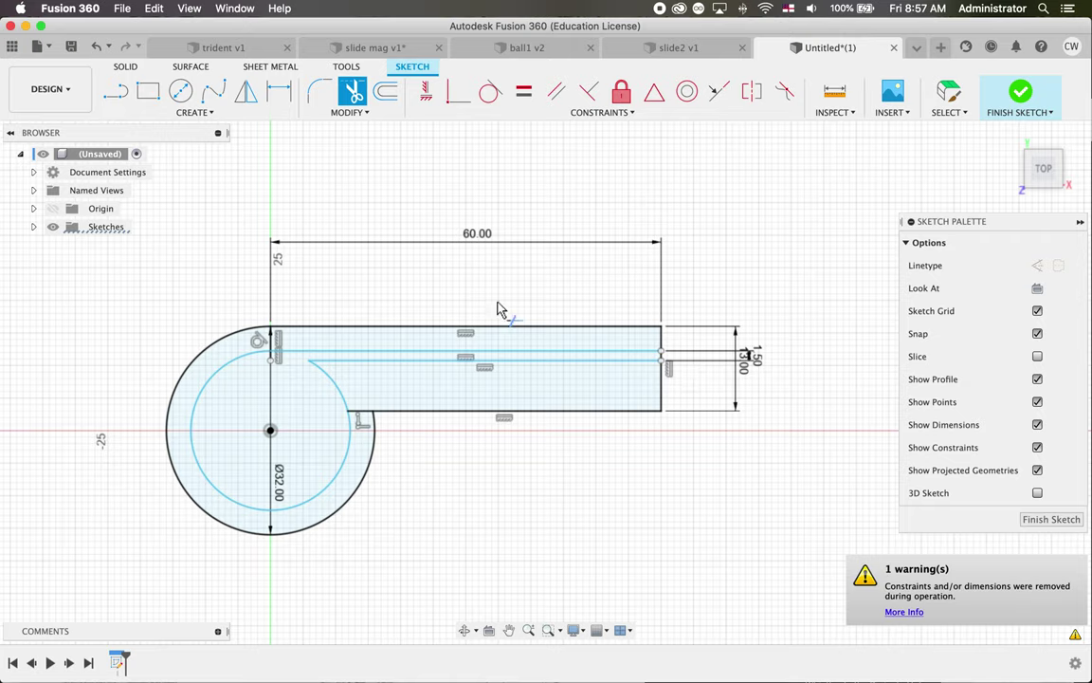
{"action": "key", "text": "Escape"}
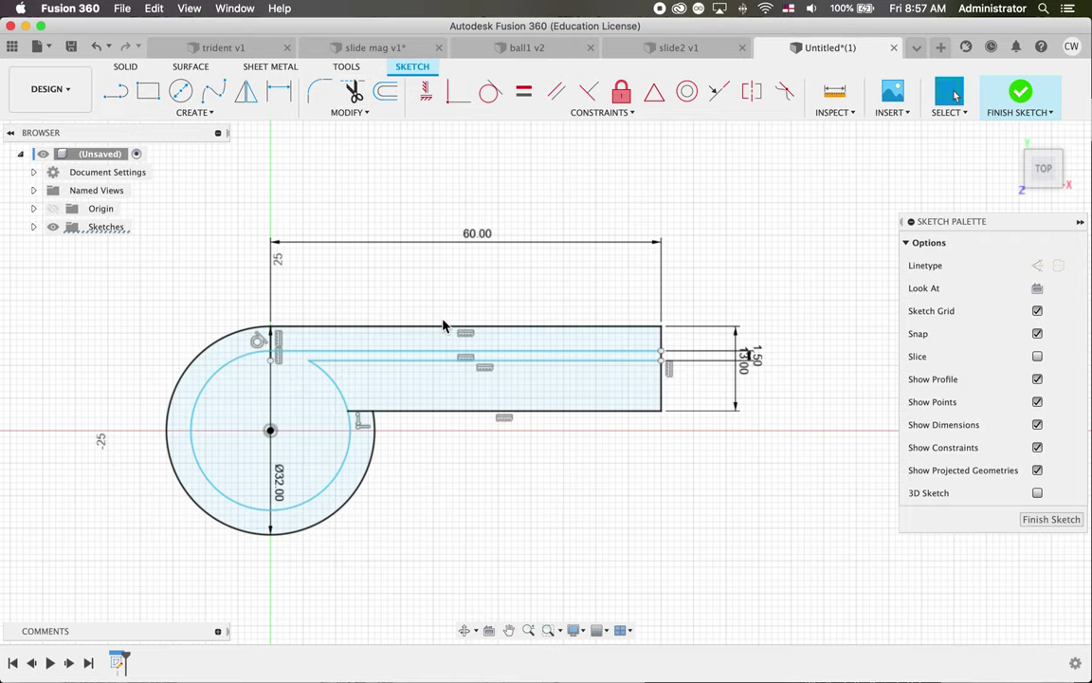
- Move the 1.5 mm channel dimension farther outward, then set the mouthpiece height to 8 mm and finally 10 mm
{"action": "left_click_drag", "start_coordinate": [756, 359], "coordinate": [841, 356]}
{"action": "double_click", "coordinate": [749, 368]}
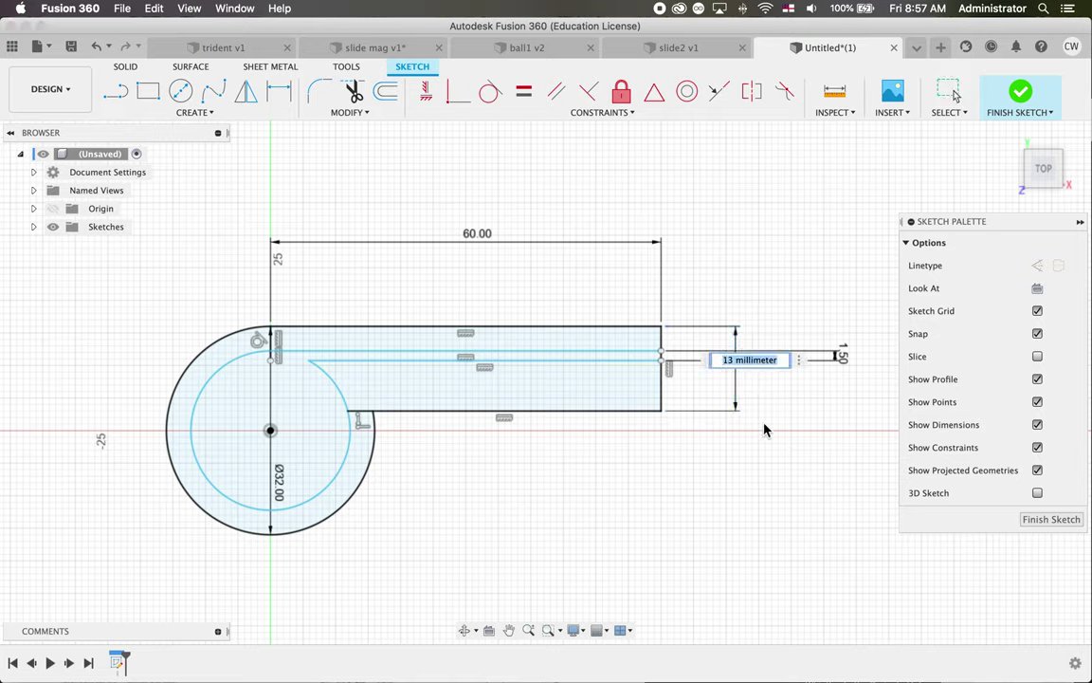
{"action": "key", "text": "Return"}
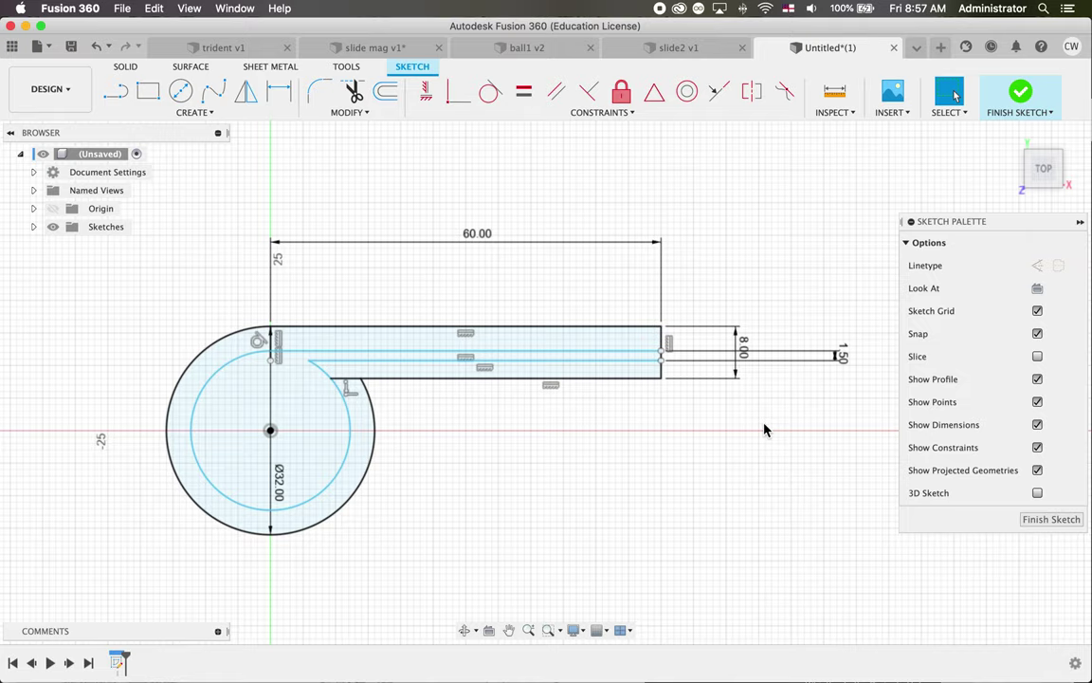
{"action": "double_click", "coordinate": [749, 347]}
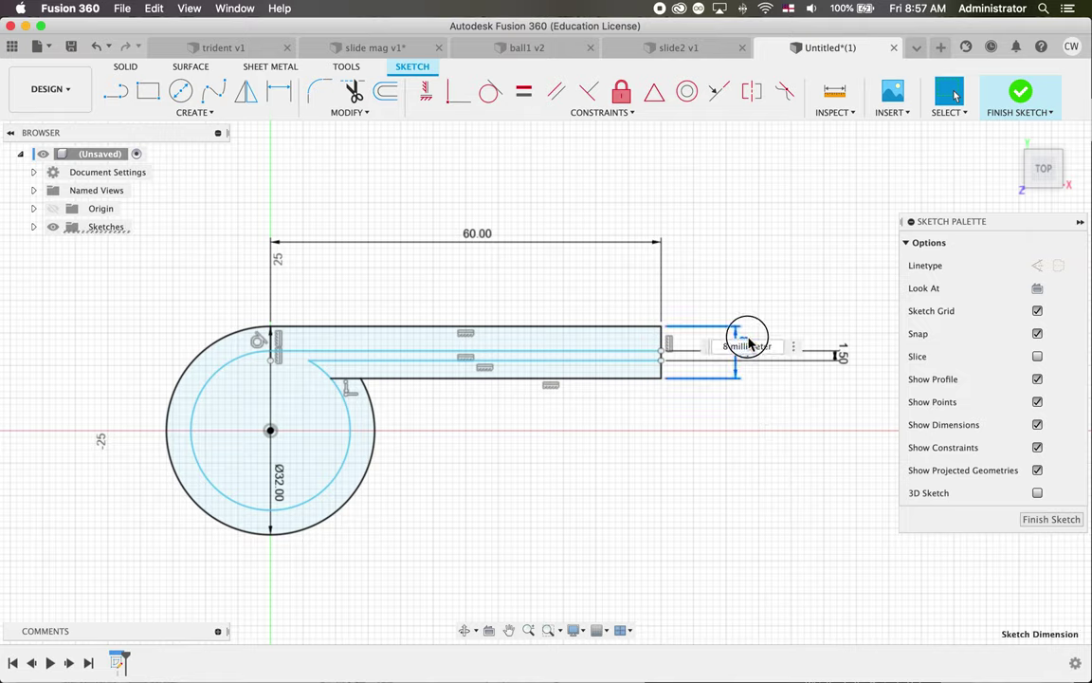
{"action": "type", "text": "10.00"}
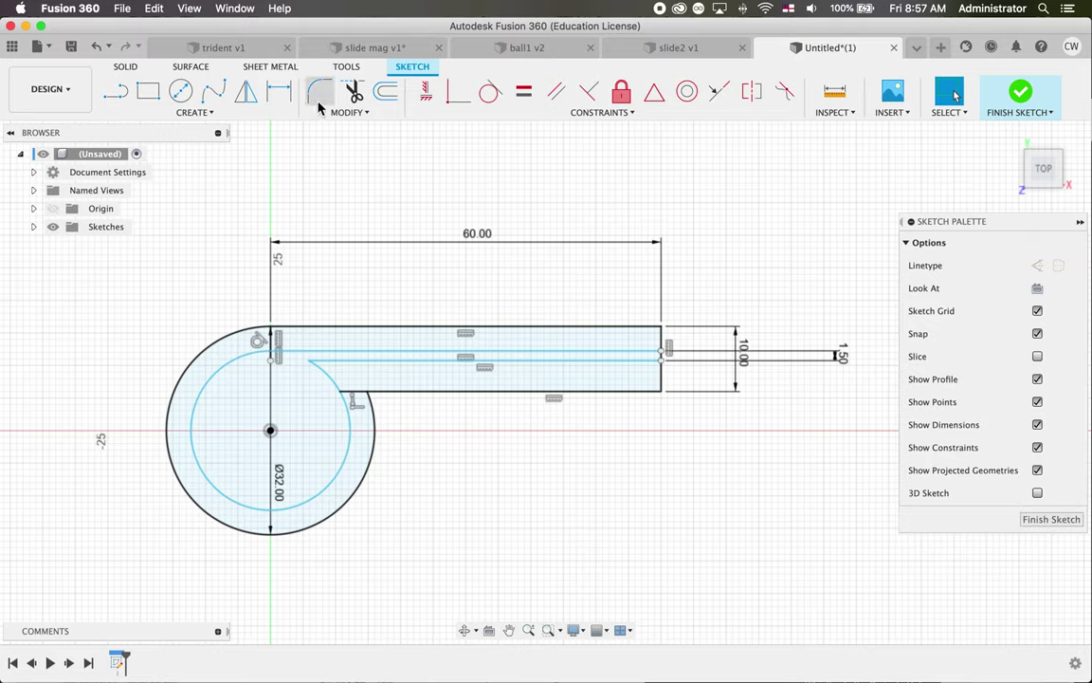
- Fillet the sharp corner between the inner circle and the channel's lower edge with a 5.5 mm radius and finish the sketch
{"action": "left_click", "coordinate": [321, 373]}
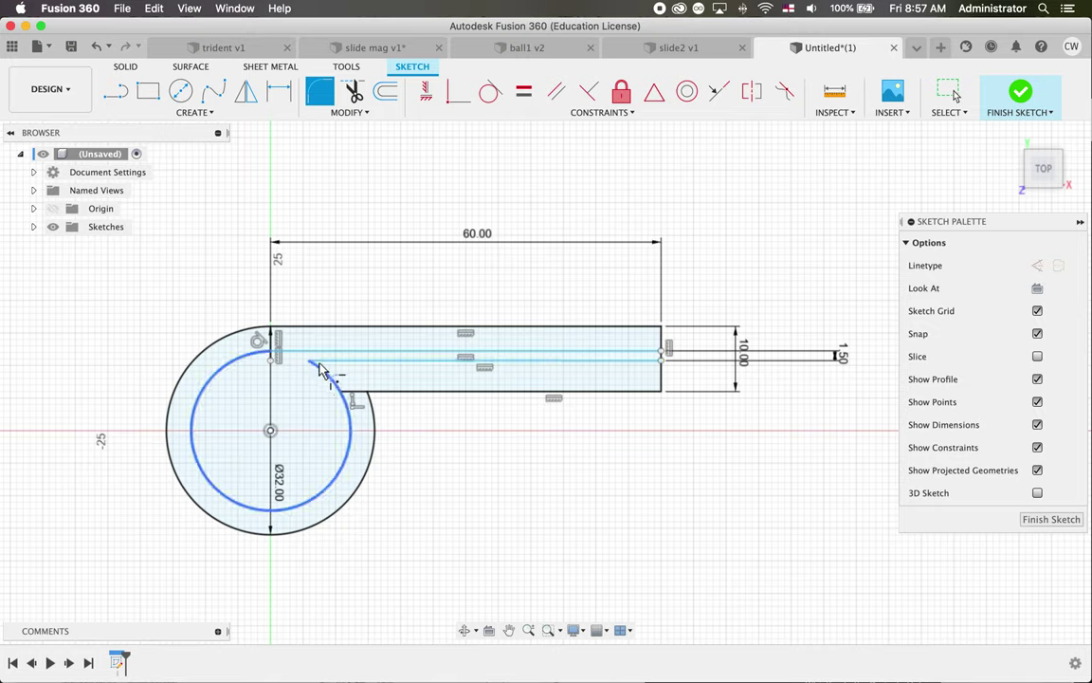
{"action": "left_click", "coordinate": [335, 378]}
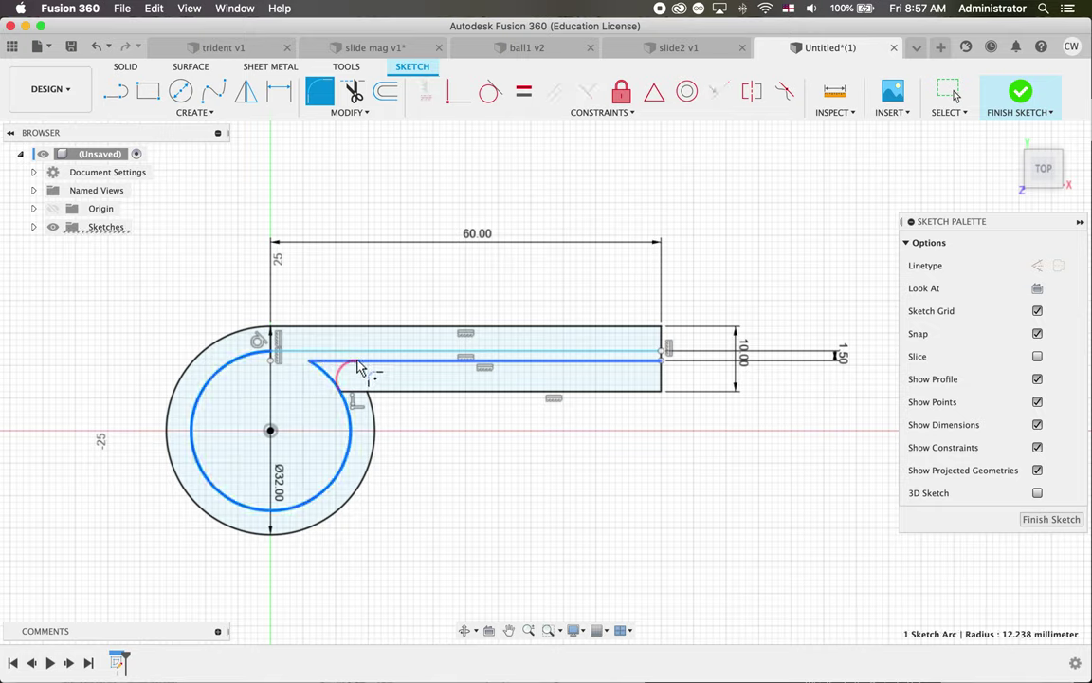
{"action": "left_click", "coordinate": [358, 369]}
{"action": "left_click_drag", "start_coordinate": [329, 368], "coordinate": [348, 377]}
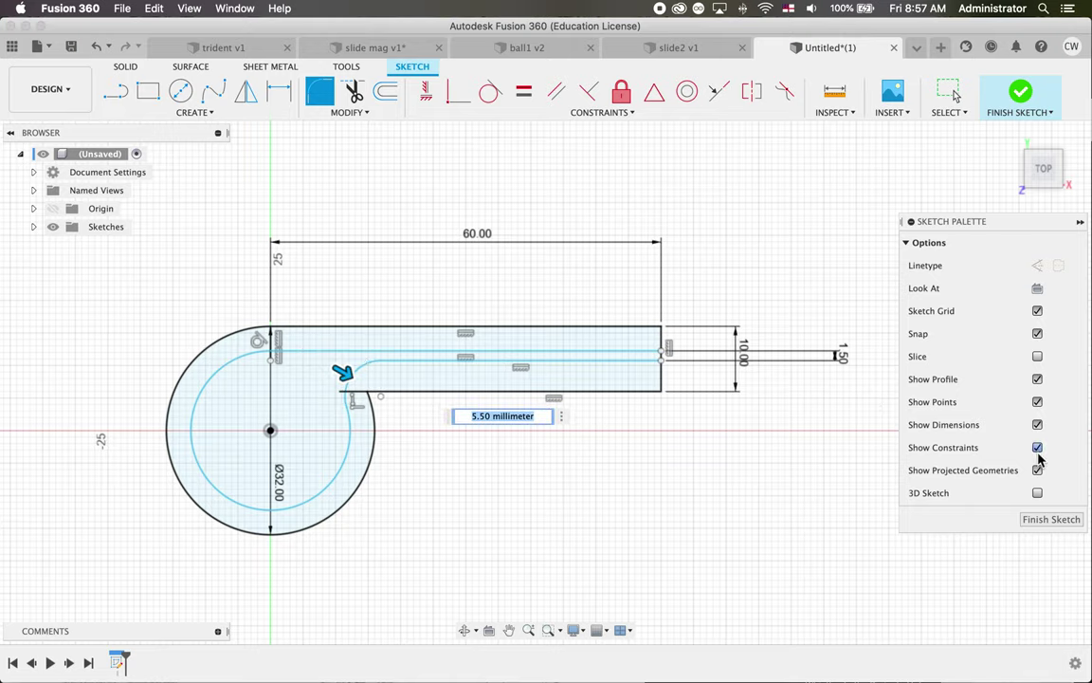
{"action": "left_click", "coordinate": [1058, 518]}
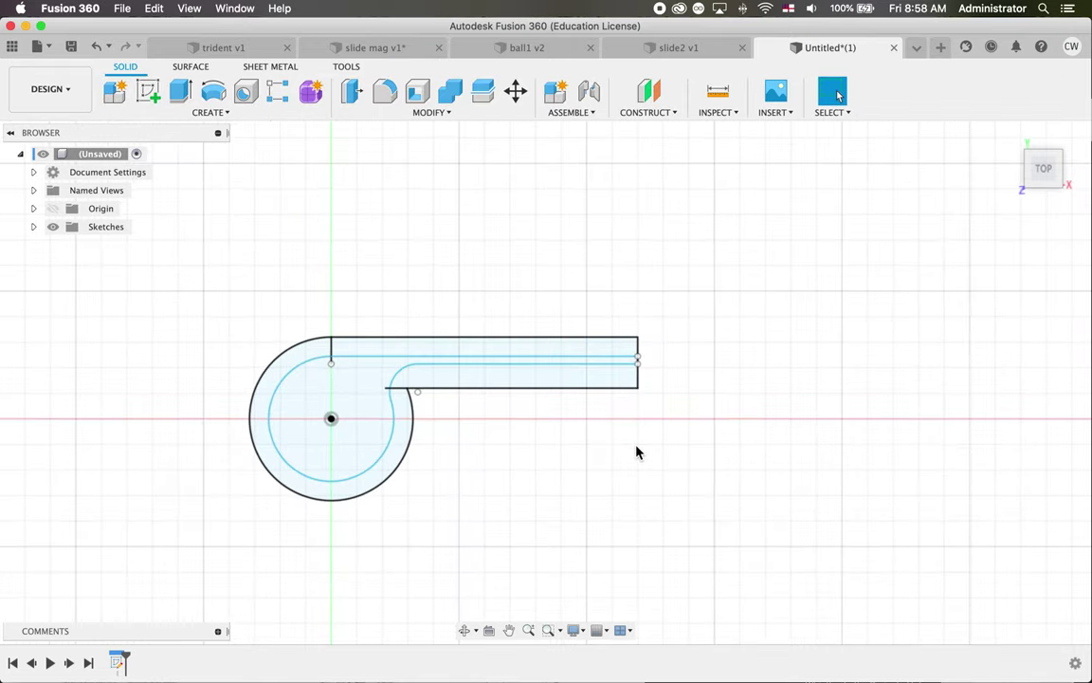
- Extrude all four whistle profiles 1 mm as a new body to form the side wall
{"action": "scroll", "coordinate": [636, 452], "scroll_direction": "up", "scroll_amount": 5, "text": "shift"}
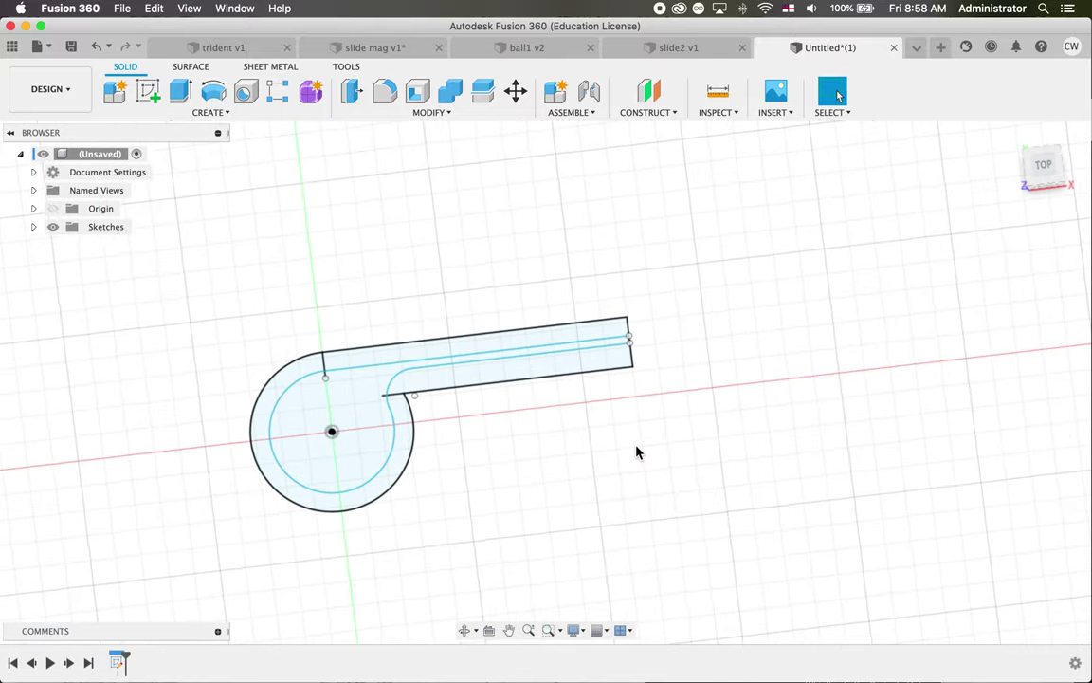
{"action": "left_click", "coordinate": [183, 92]}
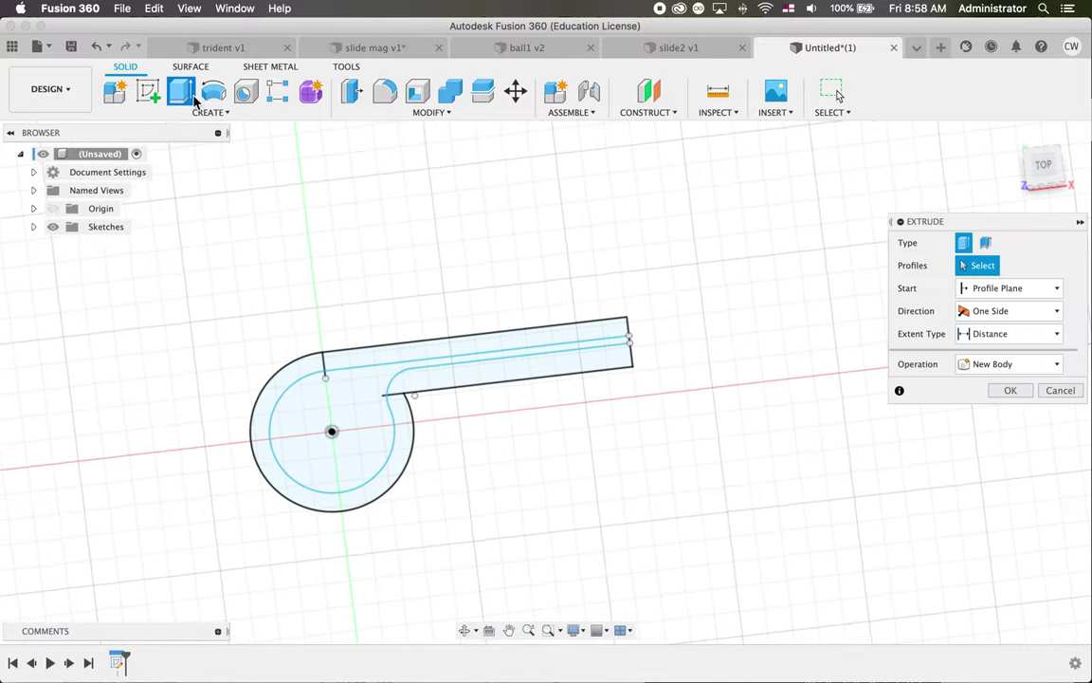
{"action": "left_click", "coordinate": [389, 417]}
{"action": "left_click", "coordinate": [349, 476]}
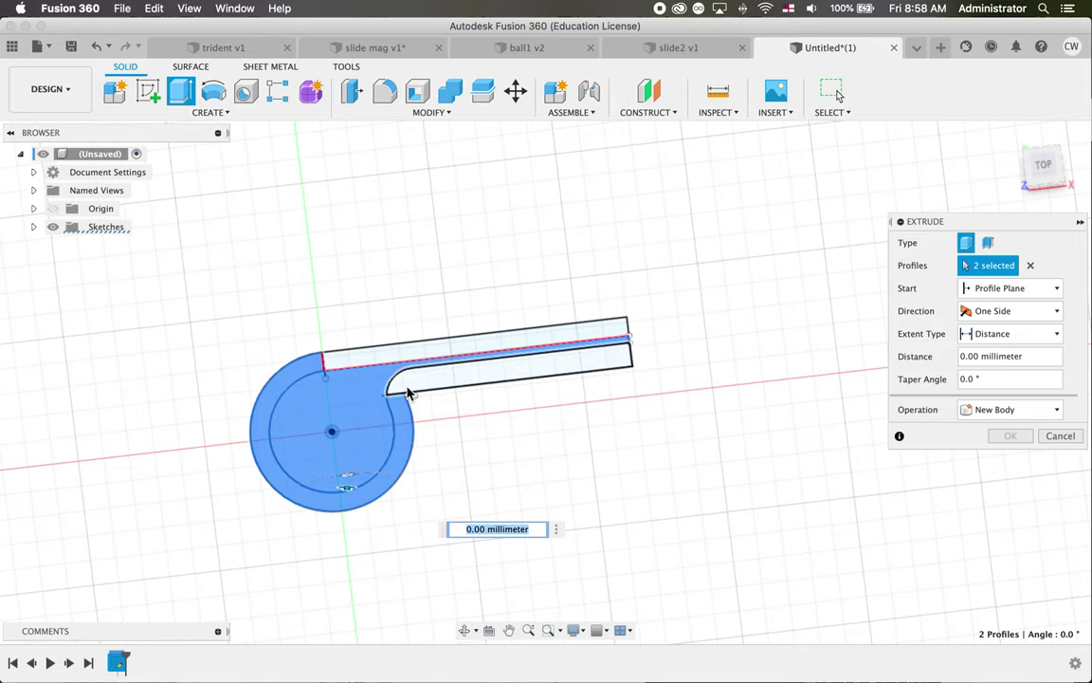
{"action": "left_click", "coordinate": [453, 379]}
{"action": "left_click", "coordinate": [462, 345]}
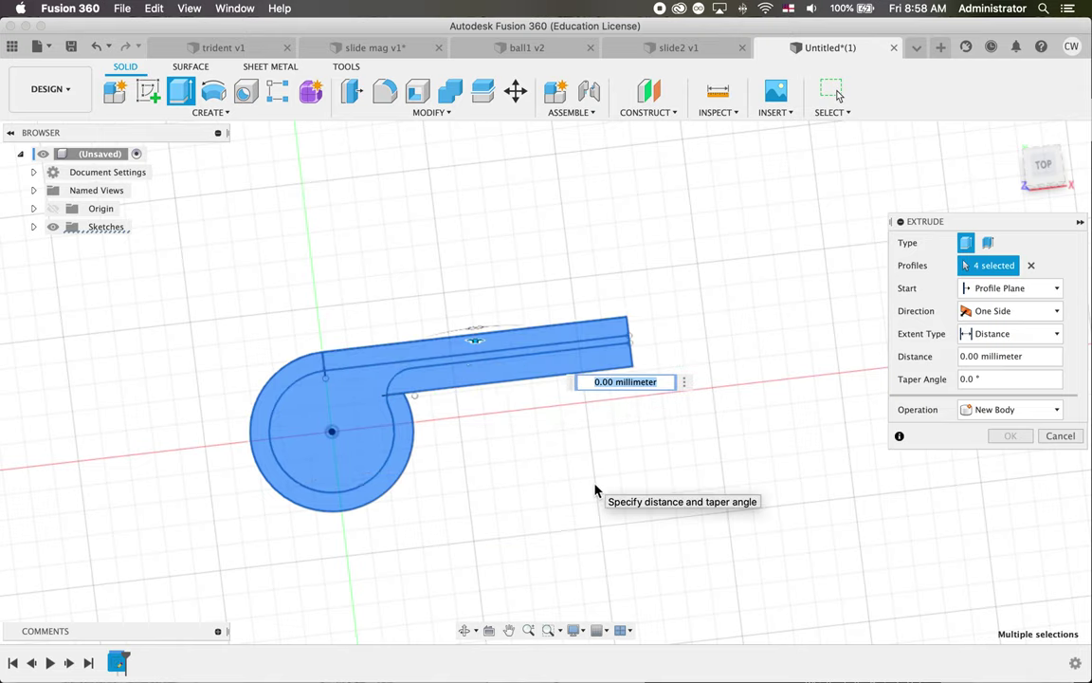
{"action": "key", "text": "Return"}
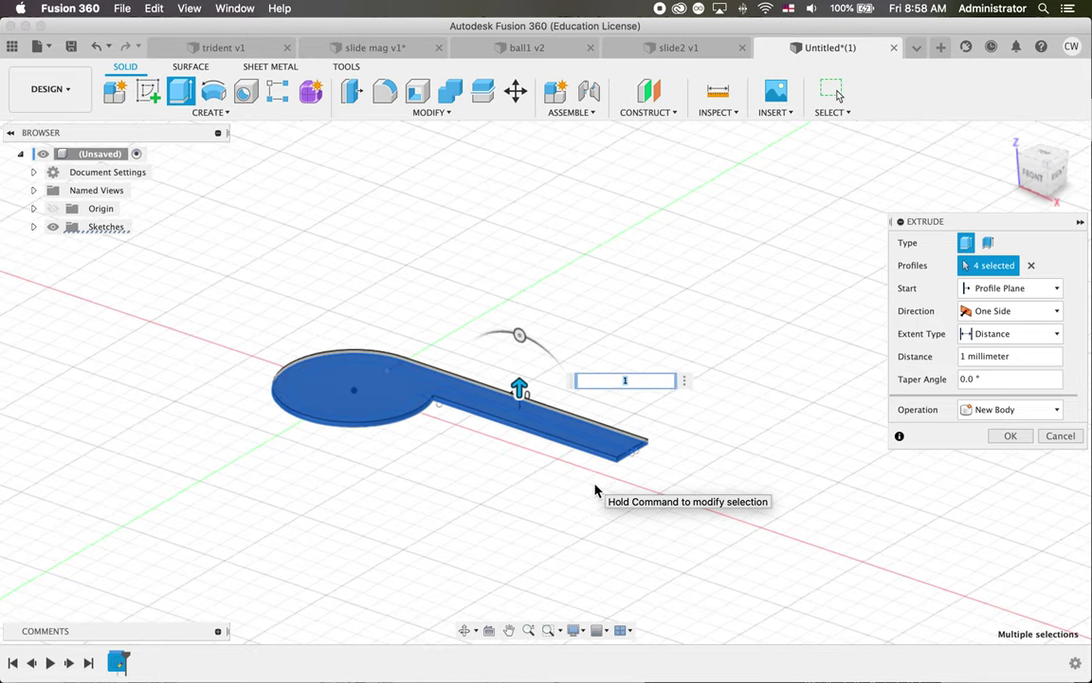
{"action": "key", "text": "Return"}
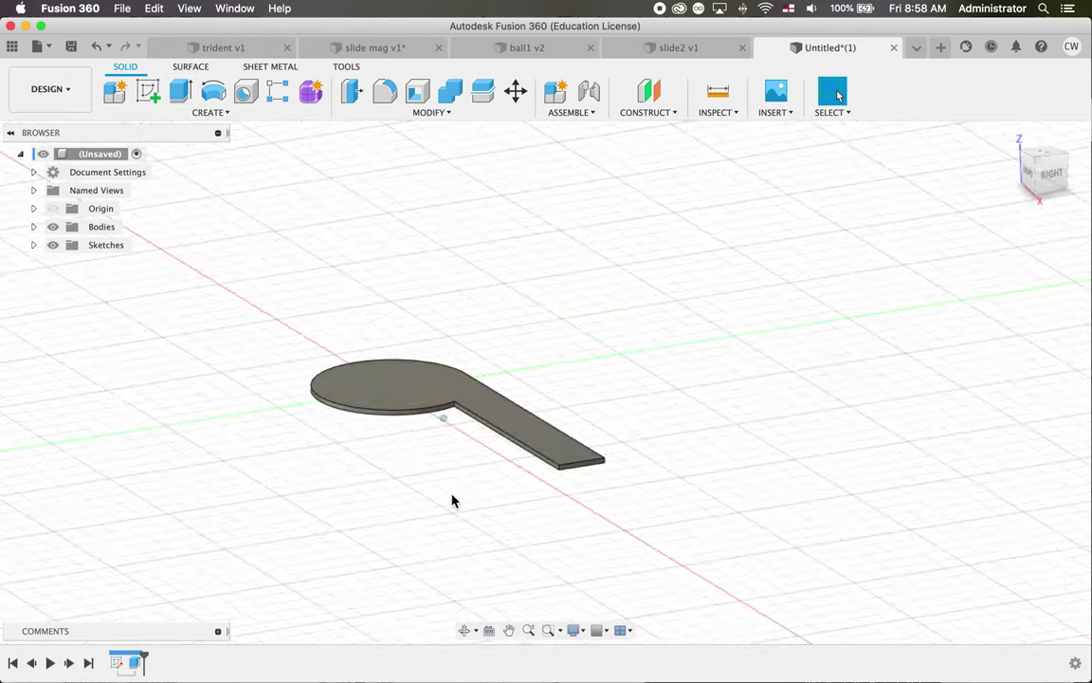
- List the design's sketches and show Sketch1 again over the extruded side wall
{"action": "scroll", "coordinate": [452, 500], "scroll_direction": "up", "scroll_amount": 5, "text": "shift"}
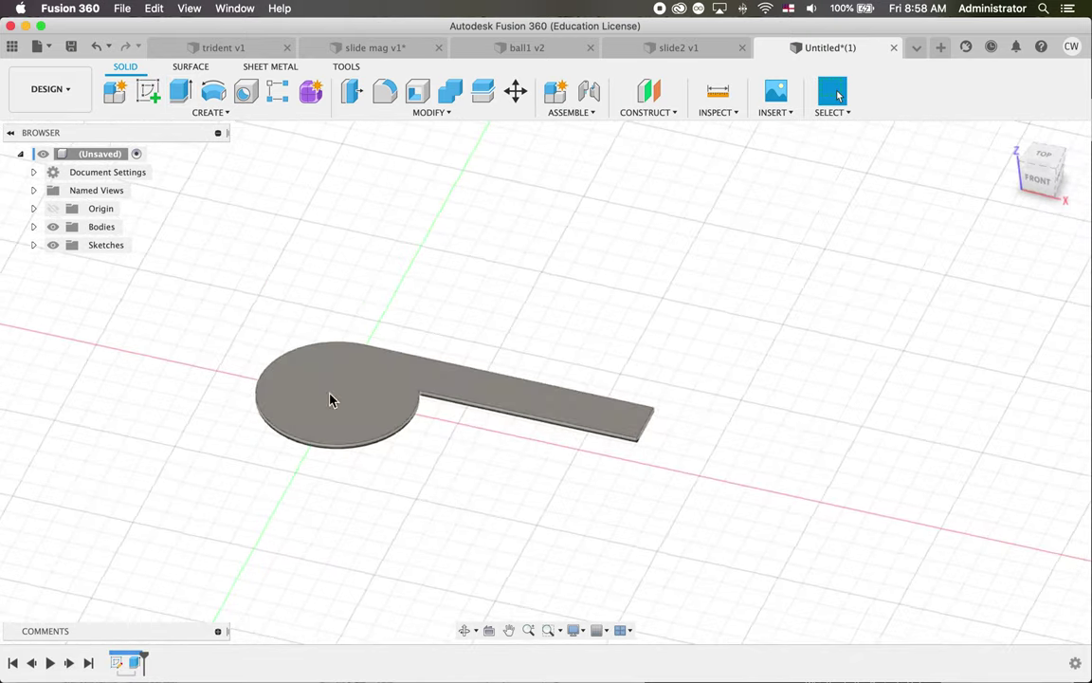
{"action": "scroll", "coordinate": [321, 419], "scroll_direction": "left", "scroll_amount": 2}
{"action": "scroll", "coordinate": [320, 420], "scroll_direction": "left", "scroll_amount": 1}
{"action": "scroll", "coordinate": [323, 417], "scroll_direction": "up", "scroll_amount": 2}
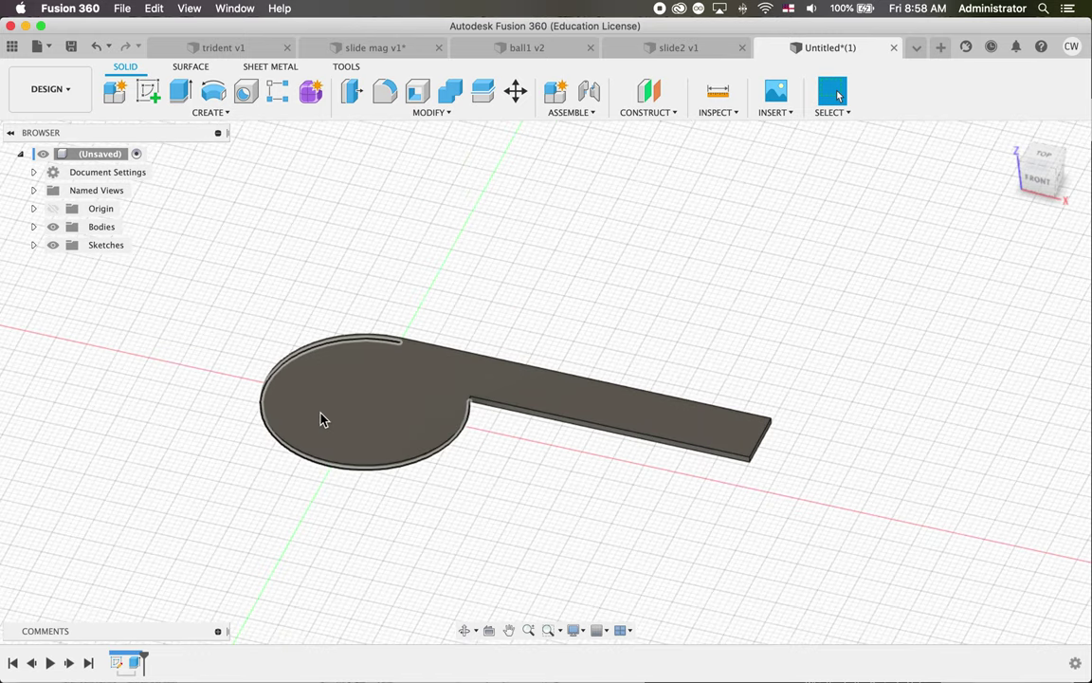
{"action": "scroll", "coordinate": [322, 417], "scroll_direction": "left", "scroll_amount": 4, "text": "shift"}
{"action": "scroll", "coordinate": [323, 417], "scroll_direction": "right", "scroll_amount": 2, "text": "shift"}
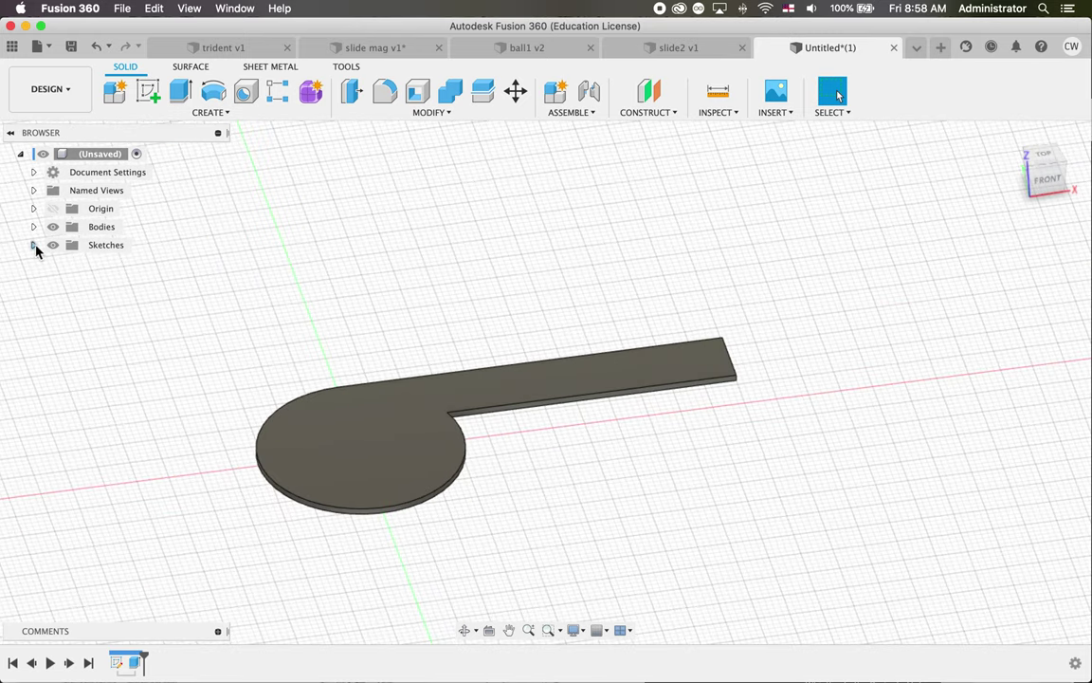
{"action": "left_click", "coordinate": [71, 267]}
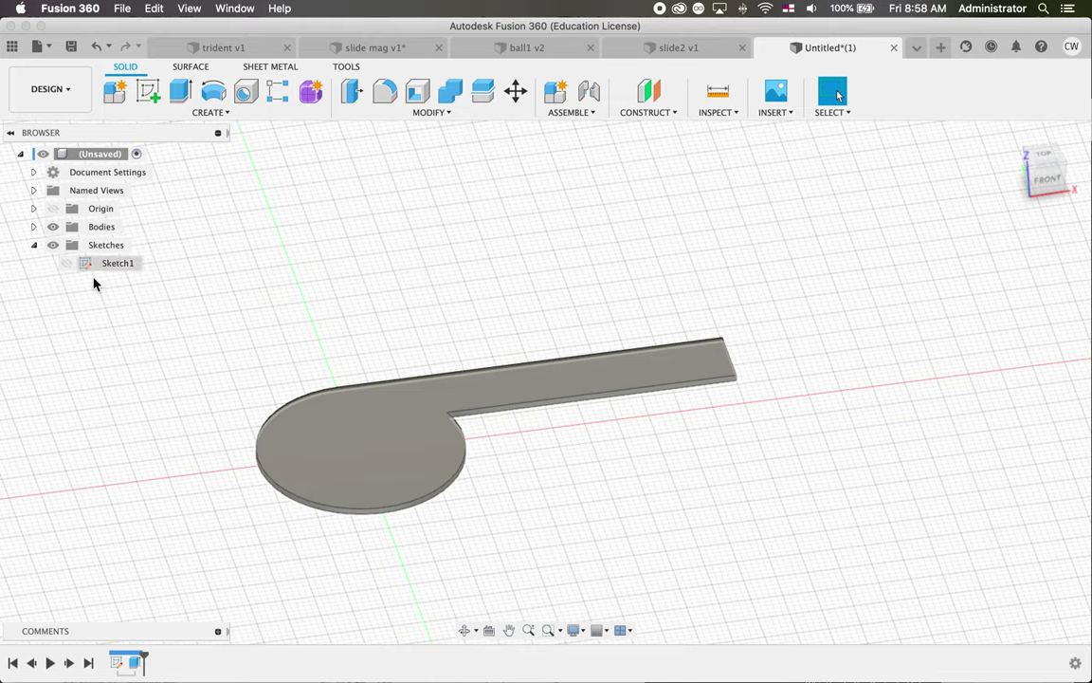
{"action": "left_click", "coordinate": [71, 267]}
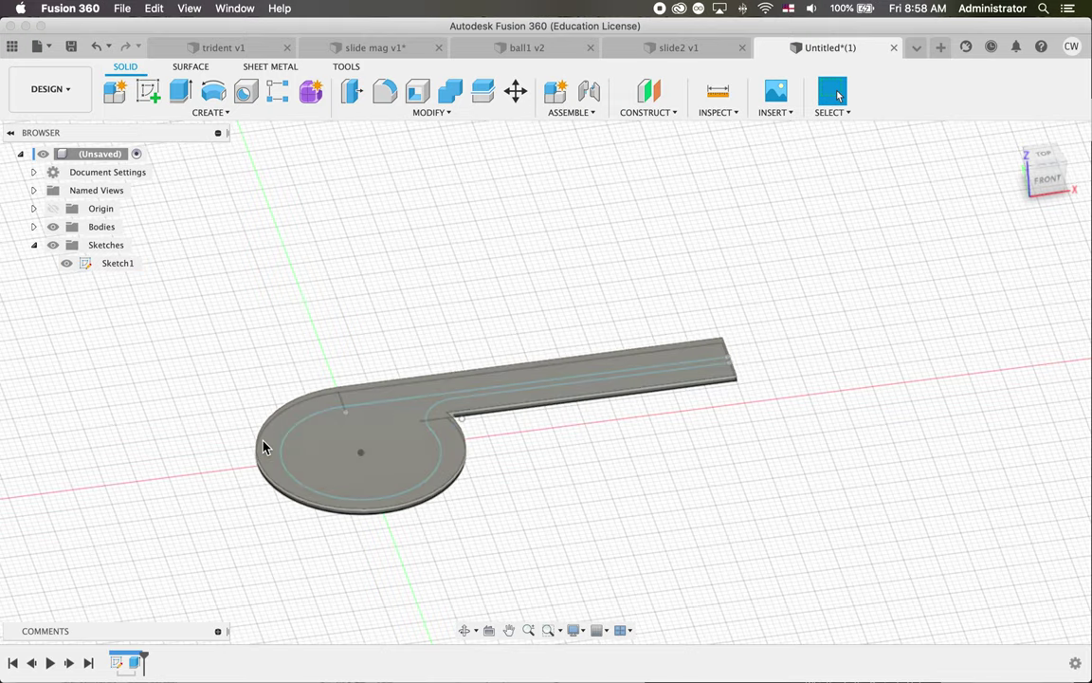
- Select the chamber ring and both mouthpiece wall profiles of Sketch1 for an Extrude and raise them 10 mm
{"action": "scroll", "coordinate": [381, 462], "scroll_direction": "down", "scroll_amount": 5, "text": "shift"}
{"action": "middle_click_drag", "start_coordinate": [381, 466], "coordinate": [368, 361], "text": "shift"}
{"action": "left_click", "coordinate": [186, 96]}
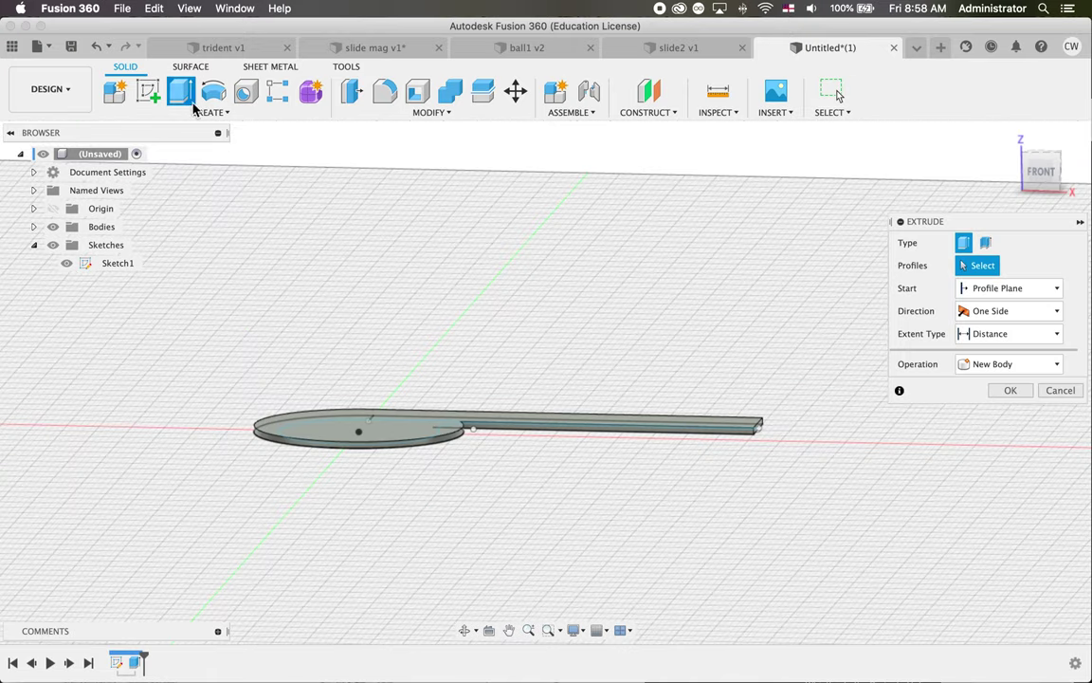
{"action": "middle_click_drag", "start_coordinate": [409, 484], "coordinate": [433, 435], "text": "shift"}
{"action": "left_click", "coordinate": [440, 436]}
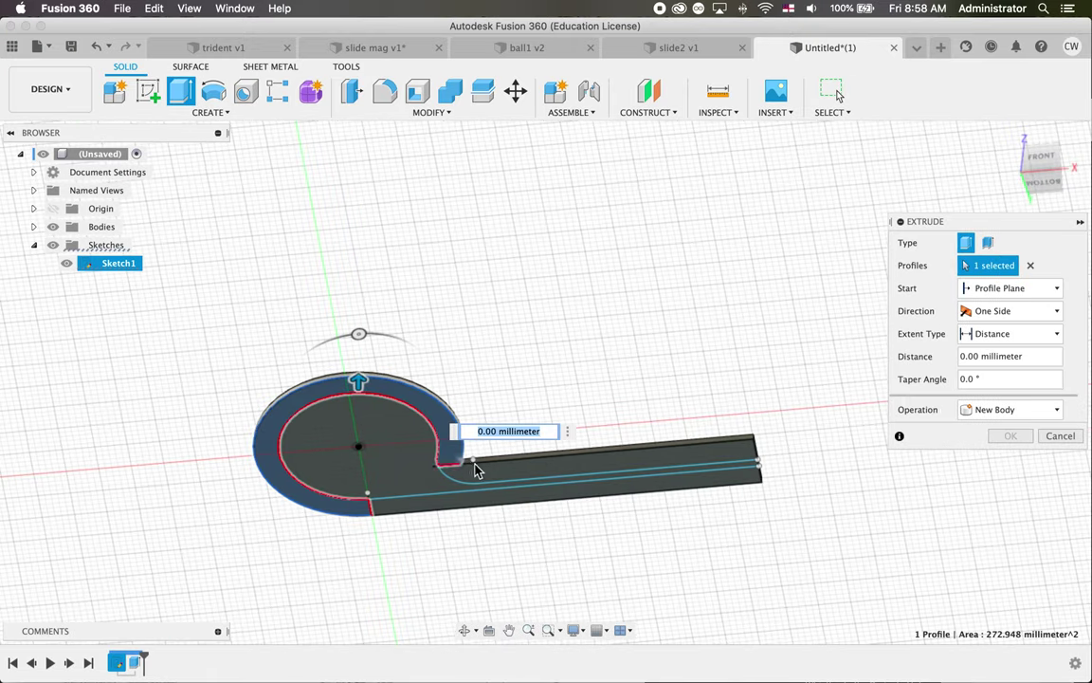
{"action": "left_click", "coordinate": [488, 473]}
{"action": "left_click", "coordinate": [493, 506]}
{"action": "middle_click_drag", "start_coordinate": [497, 504], "coordinate": [548, 495], "text": "shift"}
{"action": "left_click_drag", "start_coordinate": [608, 431], "coordinate": [600, 351]}
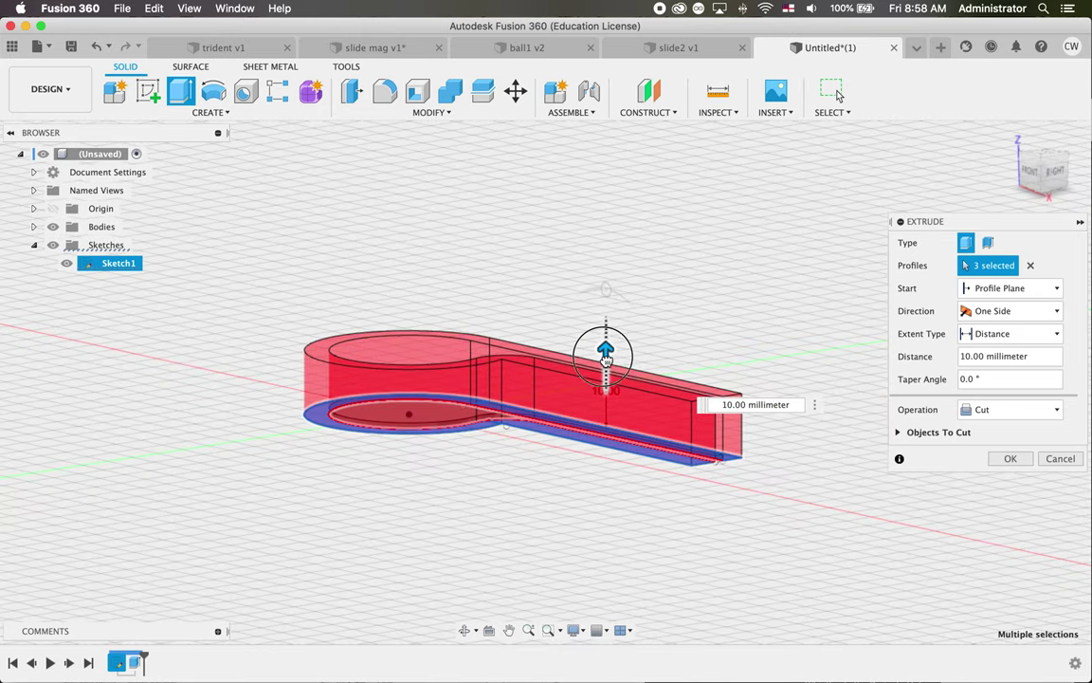
- Switch the wall extrusion's operation from Cut to New Body, and finally to Join
{"action": "middle_click_drag", "start_coordinate": [576, 417], "coordinate": [571, 423], "text": "shift"}
{"action": "left_click", "coordinate": [1011, 409]}
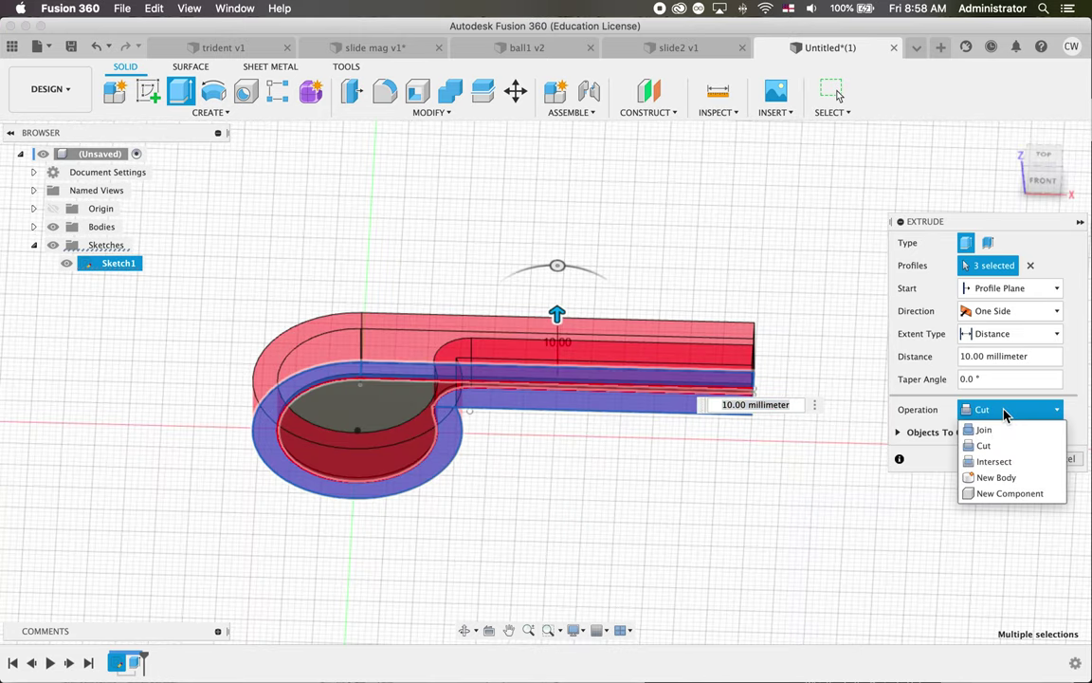
{"action": "left_click", "coordinate": [943, 479]}
{"action": "left_click", "coordinate": [1024, 410]}
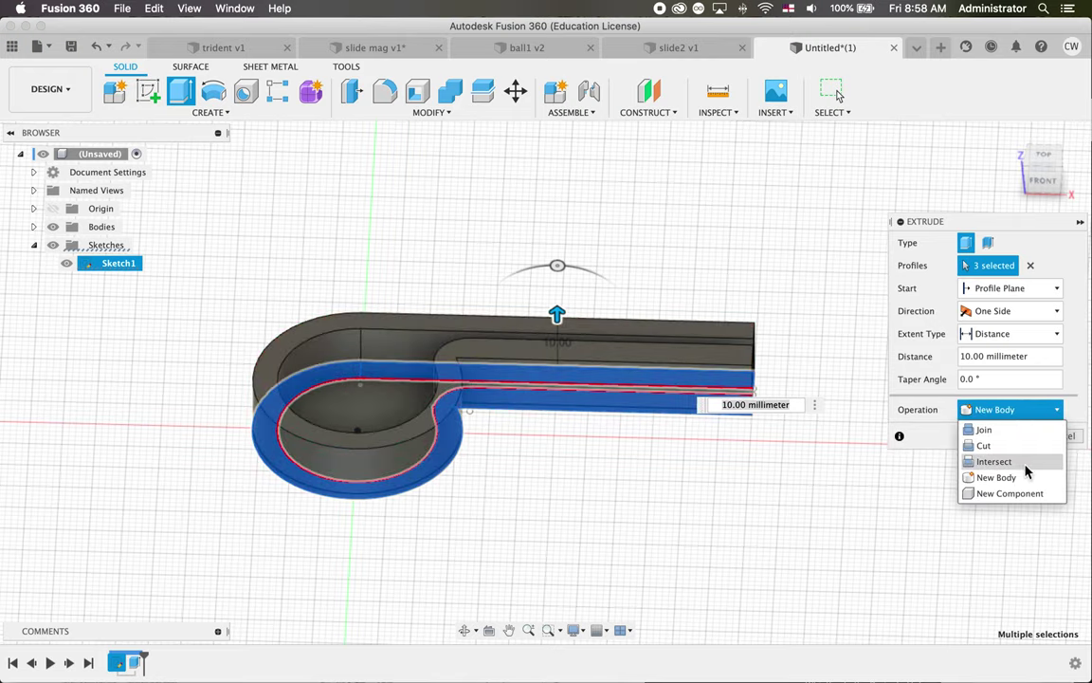
{"action": "left_click", "coordinate": [1019, 431]}
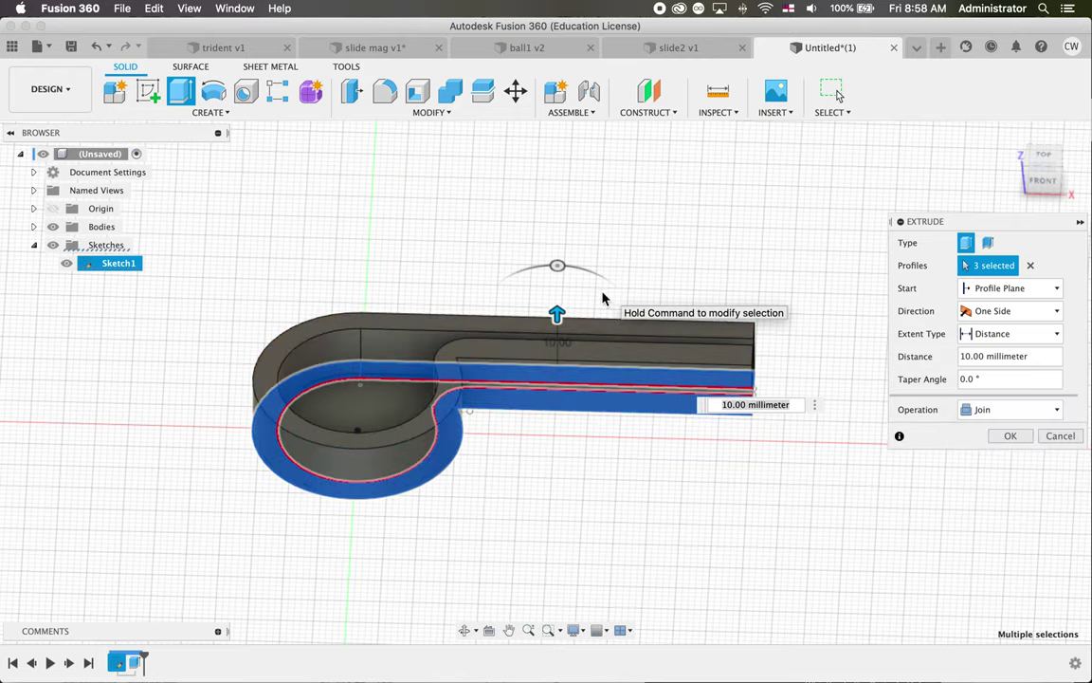
- Raise the wall extrusion to 17 mm and inspect the whistle's width from several sides
{"action": "left_click_drag", "start_coordinate": [557, 314], "coordinate": [557, 279]}
{"action": "scroll", "coordinate": [622, 410], "scroll_direction": "right", "scroll_amount": 10, "text": "shift"}
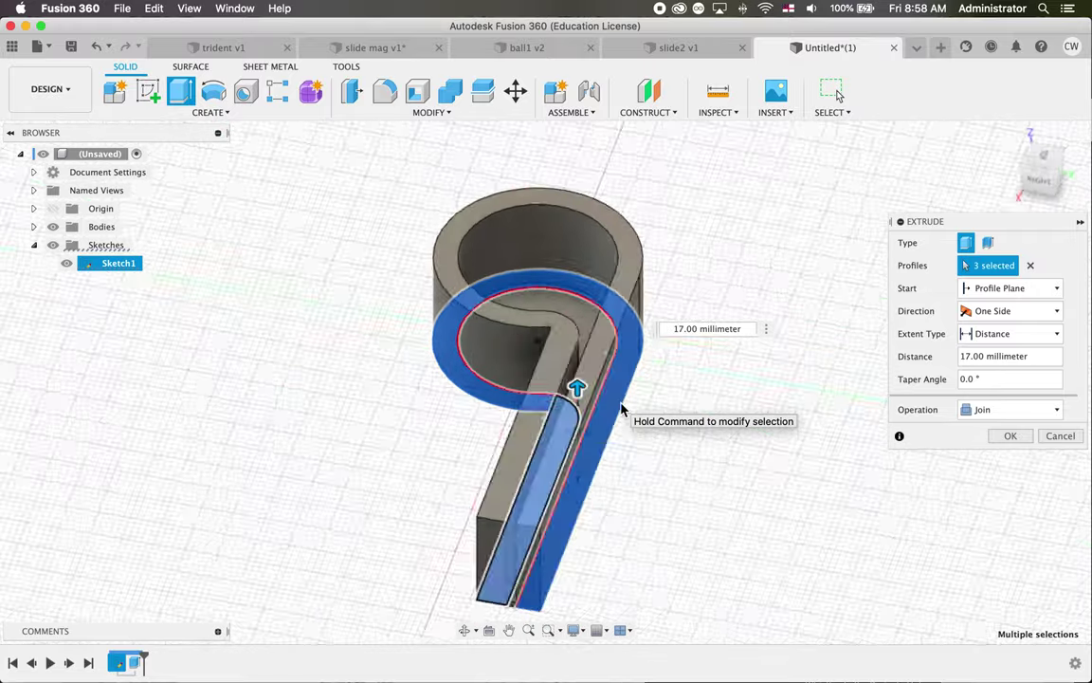
{"action": "scroll", "coordinate": [622, 410], "scroll_direction": "right", "scroll_amount": 10, "text": "shift"}
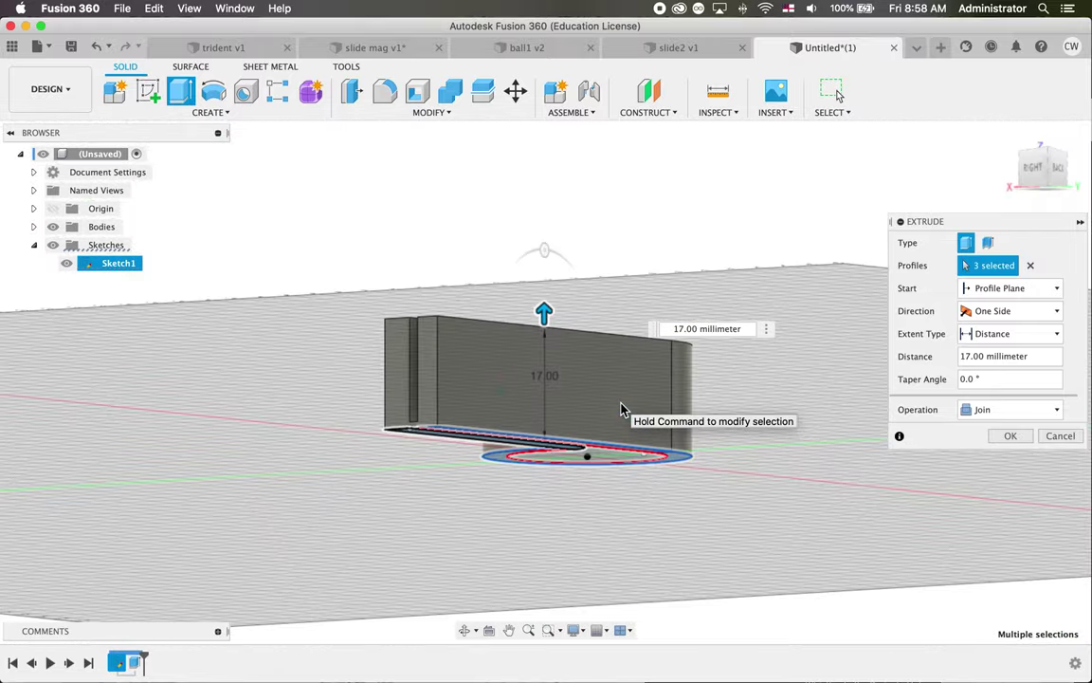
{"action": "scroll", "coordinate": [622, 409], "scroll_direction": "right", "scroll_amount": 10, "text": "shift"}
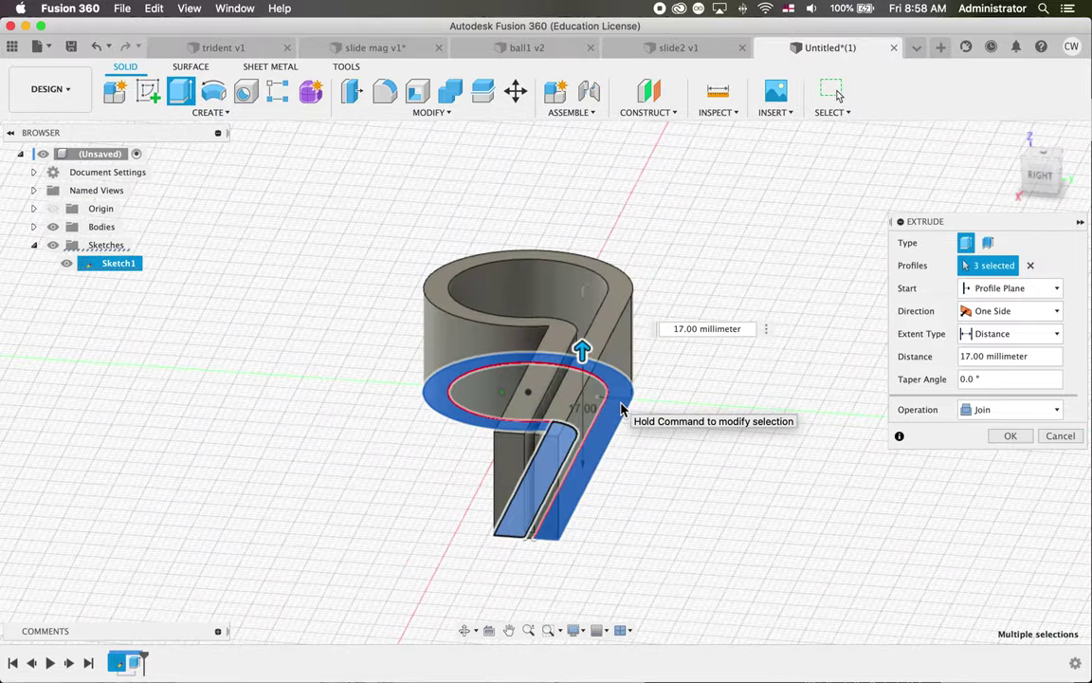
{"action": "scroll", "coordinate": [622, 410], "scroll_direction": "right", "scroll_amount": 5, "text": "shift"}
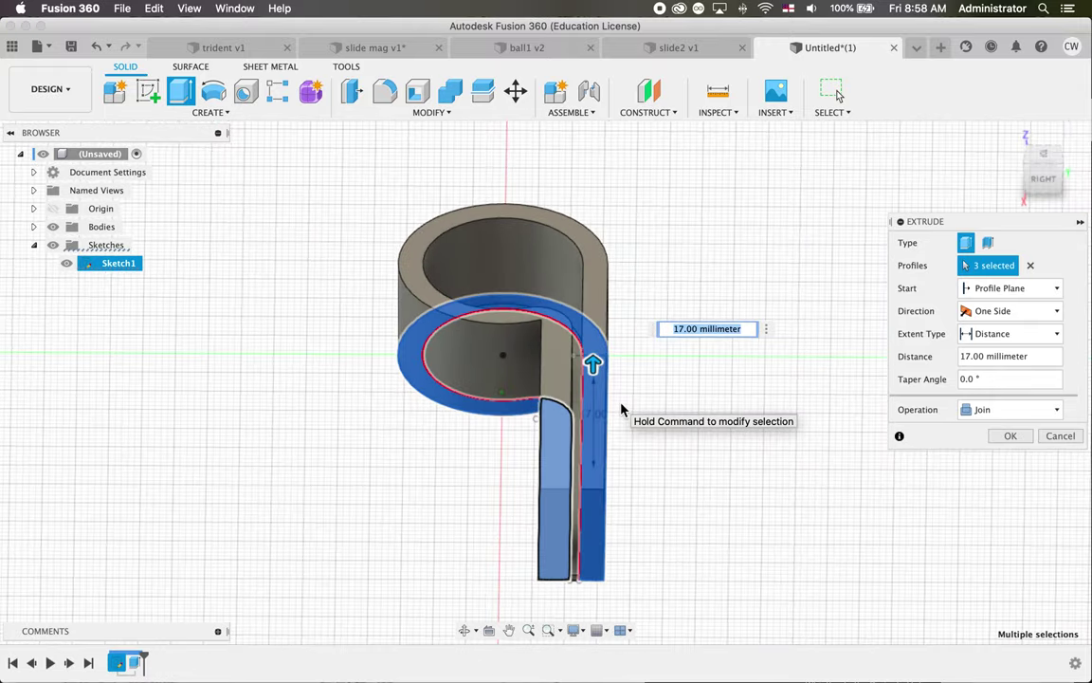
- Raise the wall extrusion to 24 mm and finally 25 mm, check its proportions and complete it
{"action": "left_click_drag", "start_coordinate": [592, 364], "coordinate": [594, 329]}
{"action": "scroll", "coordinate": [641, 456], "scroll_direction": "left", "scroll_amount": 10, "text": "shift"}
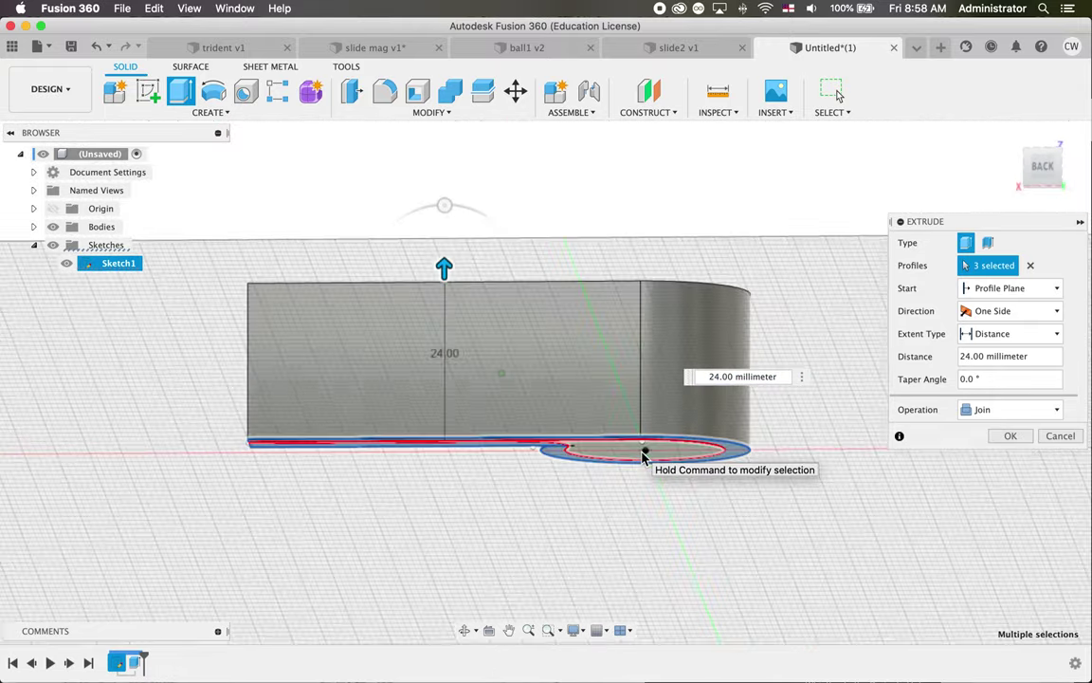
{"action": "scroll", "coordinate": [642, 456], "scroll_direction": "down", "scroll_amount": 5, "text": "shift"}
{"action": "scroll", "coordinate": [643, 456], "scroll_direction": "up", "scroll_amount": 8, "text": "shift"}
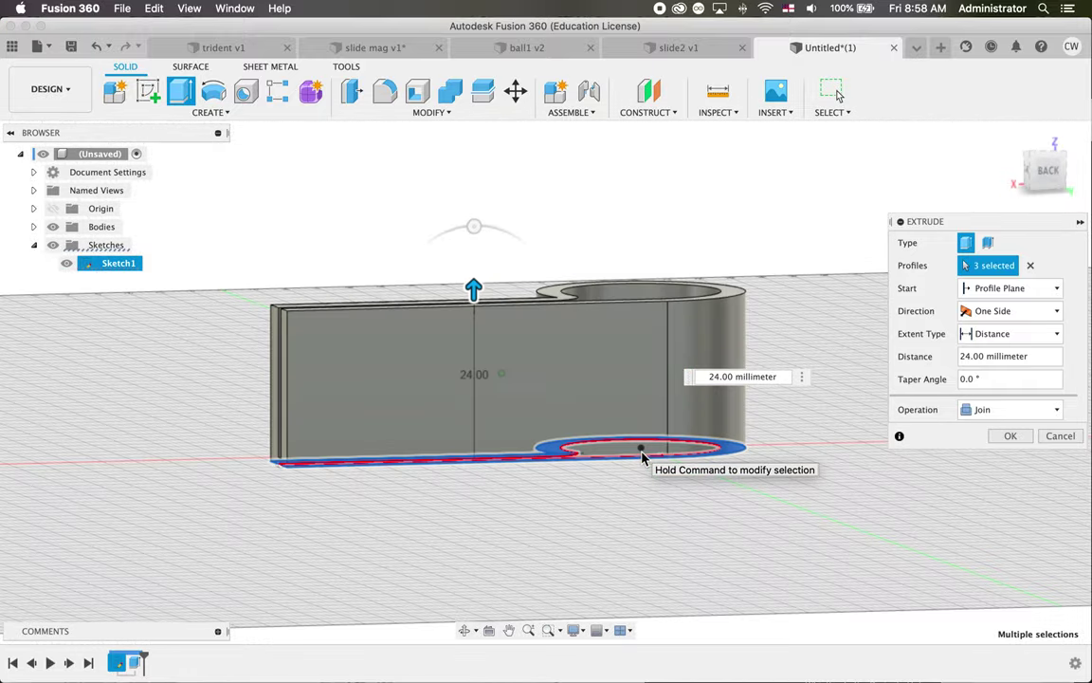
{"action": "left_click_drag", "start_coordinate": [475, 285], "coordinate": [475, 280]}
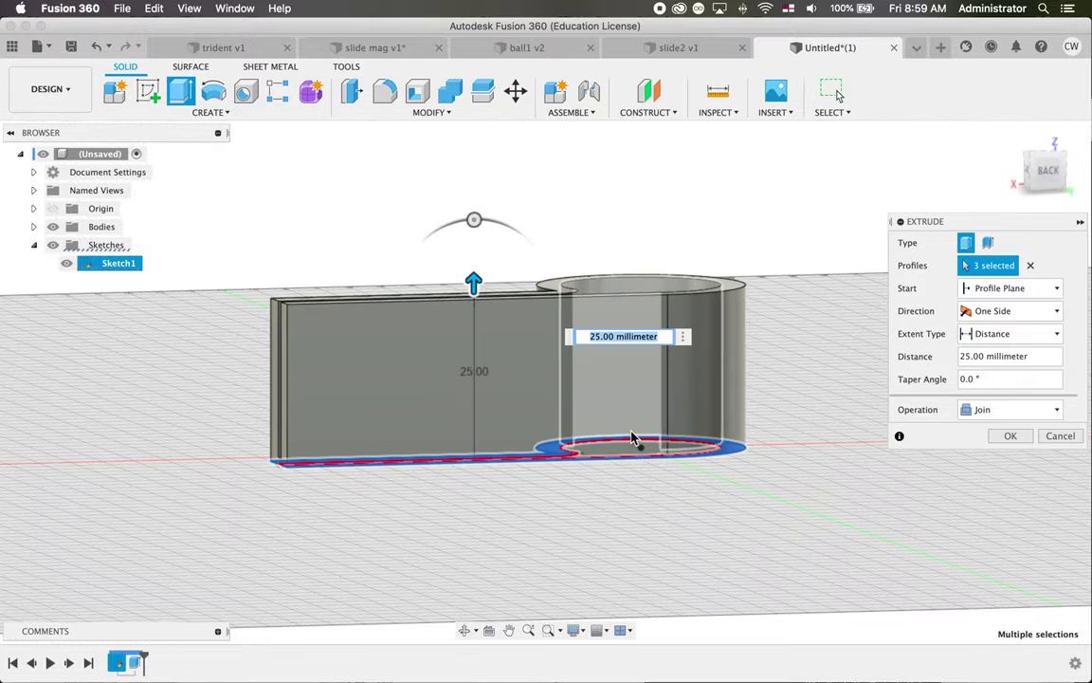
{"action": "scroll", "coordinate": [632, 438], "scroll_direction": "down", "scroll_amount": 5, "text": "shift"}
{"action": "scroll", "coordinate": [631, 437], "scroll_direction": "down", "scroll_amount": 5, "text": "shift"}
{"action": "scroll", "coordinate": [632, 435], "scroll_direction": "up", "scroll_amount": 5, "text": "shift"}
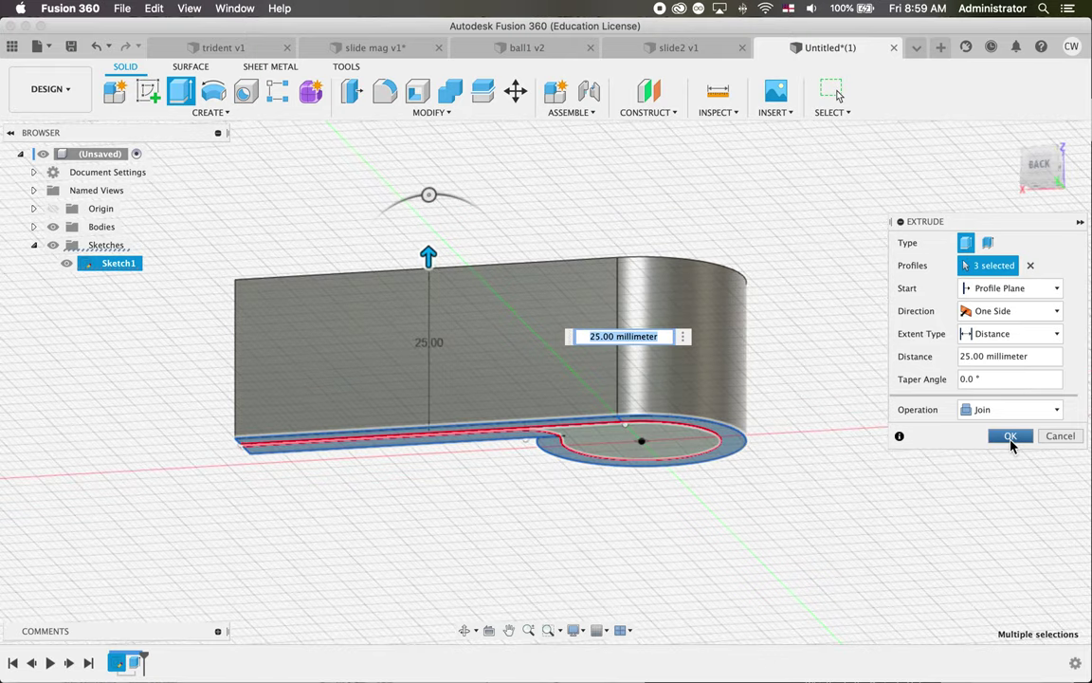
{"action": "key", "text": "Return"}
- Create a sketch on the walls' upper rim face, close the channel's open end with a line, and finish the sketch
{"action": "scroll", "coordinate": [690, 500], "scroll_direction": "down", "scroll_amount": 10, "text": "shift"}
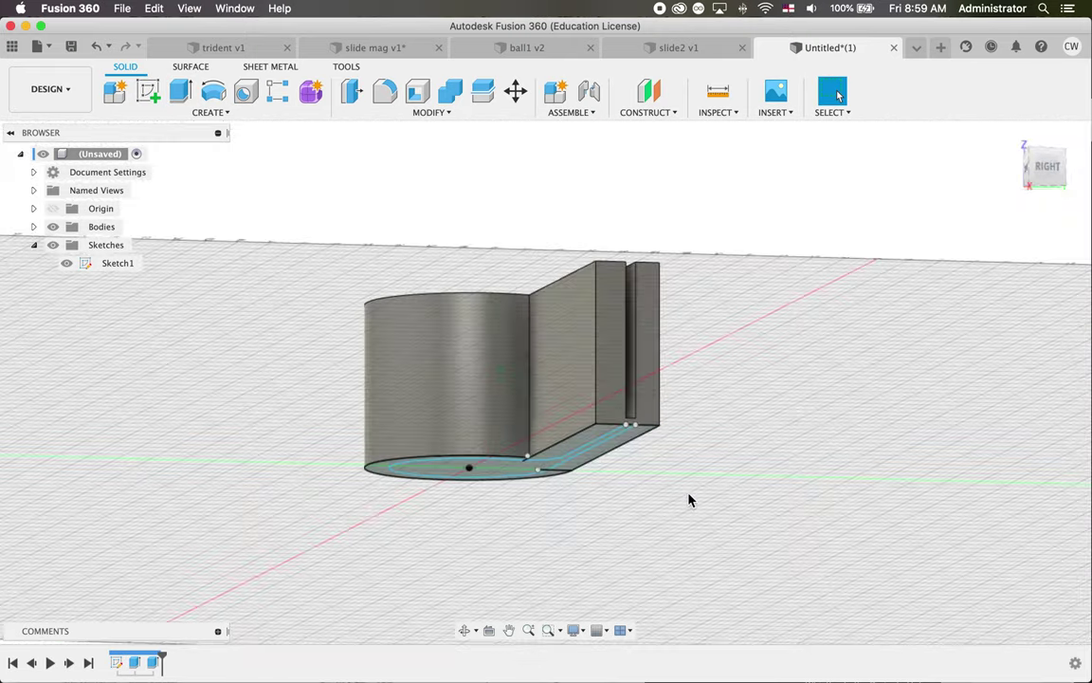
{"action": "scroll", "coordinate": [691, 500], "scroll_direction": "down", "scroll_amount": 5, "text": "shift"}
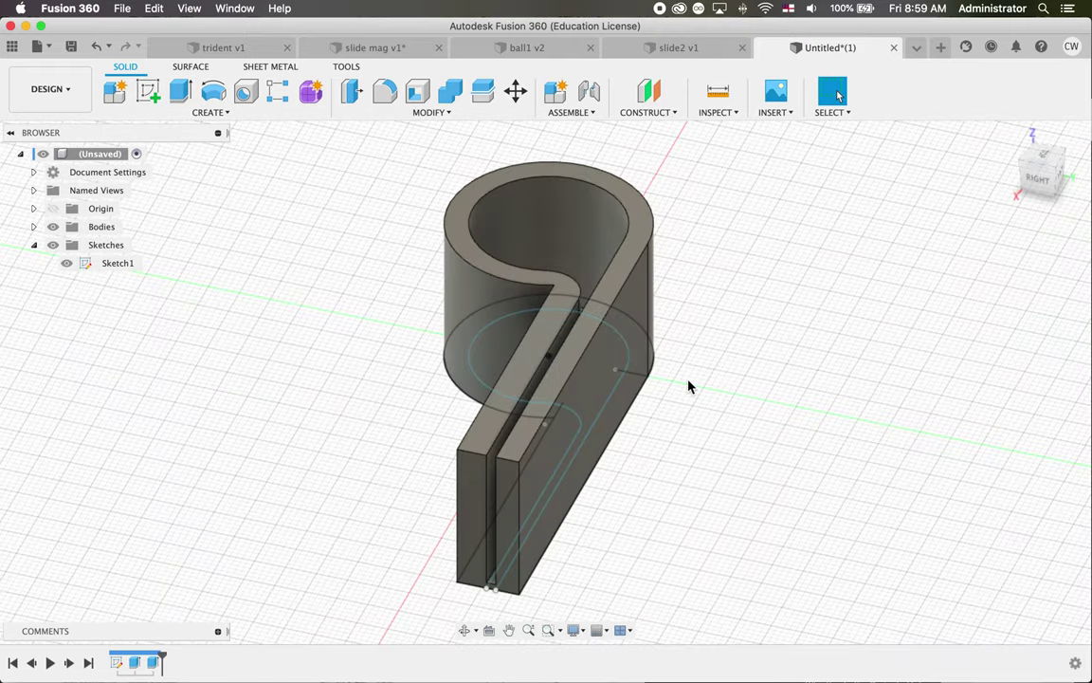
{"action": "scroll", "coordinate": [690, 385], "scroll_direction": "down", "scroll_amount": 10, "text": "shift"}
{"action": "scroll", "coordinate": [689, 386], "scroll_direction": "down", "scroll_amount": 15, "text": "shift"}
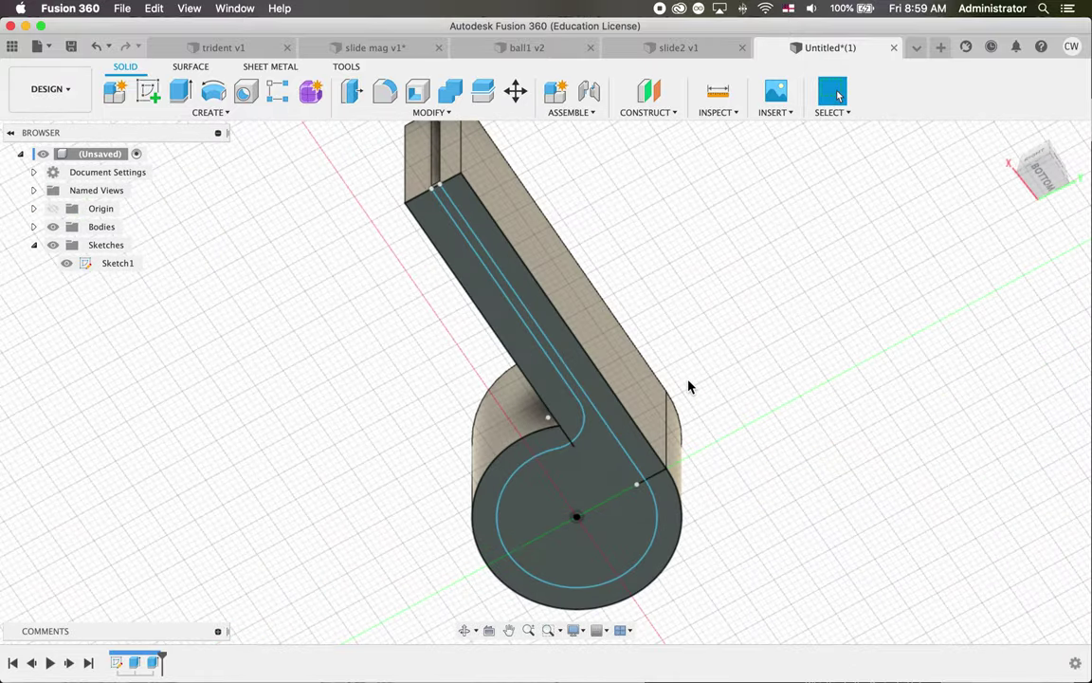
{"action": "scroll", "coordinate": [690, 386], "scroll_direction": "down", "scroll_amount": 15, "text": "shift"}
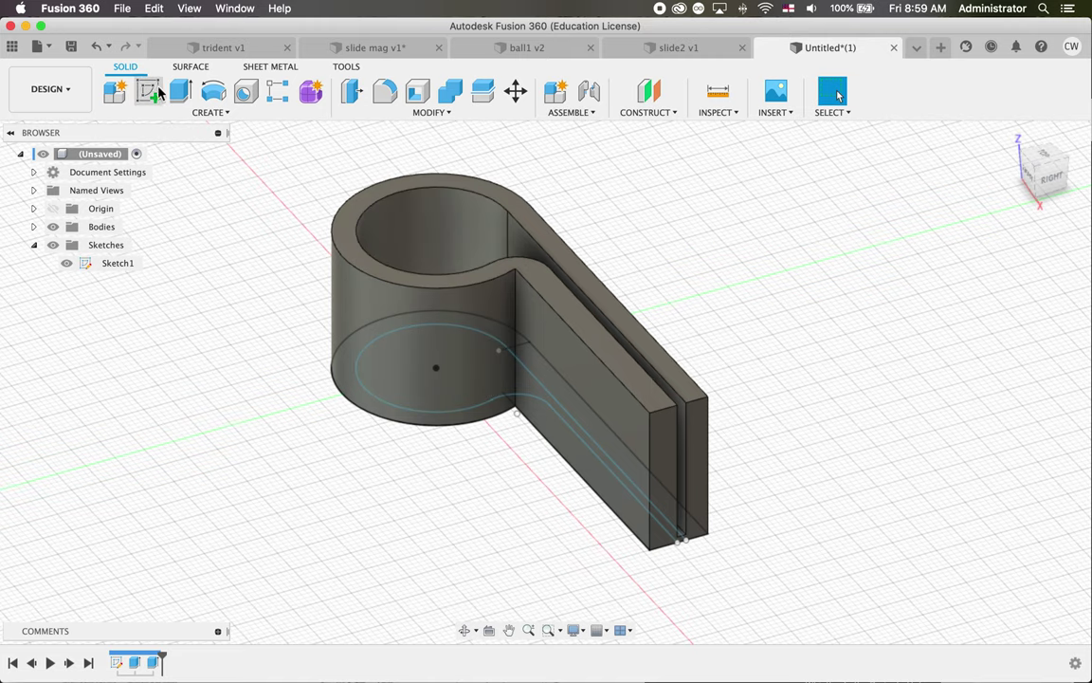
{"action": "scroll", "coordinate": [407, 214], "scroll_direction": "down", "scroll_amount": 1}
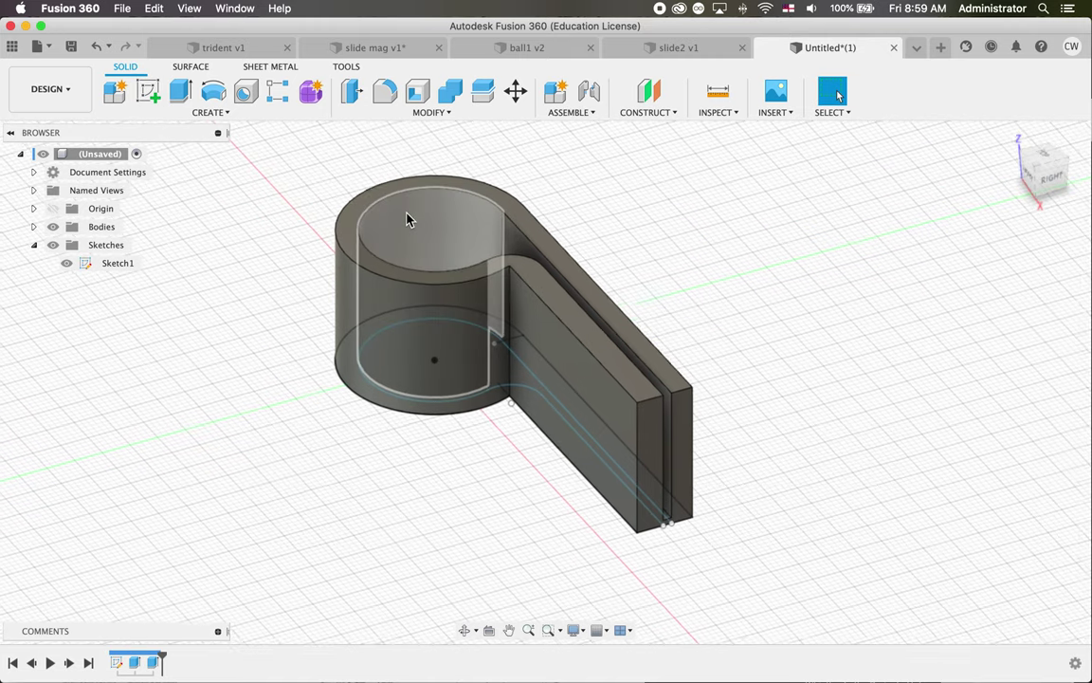
{"action": "left_click", "coordinate": [151, 92]}
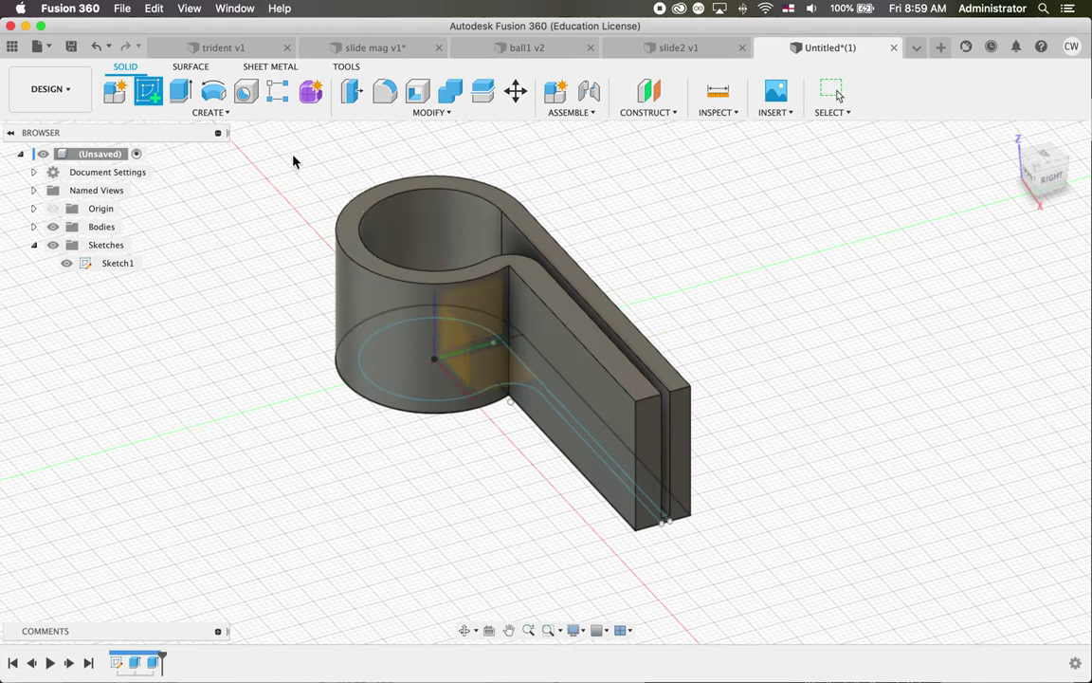
{"action": "left_click", "coordinate": [360, 211]}
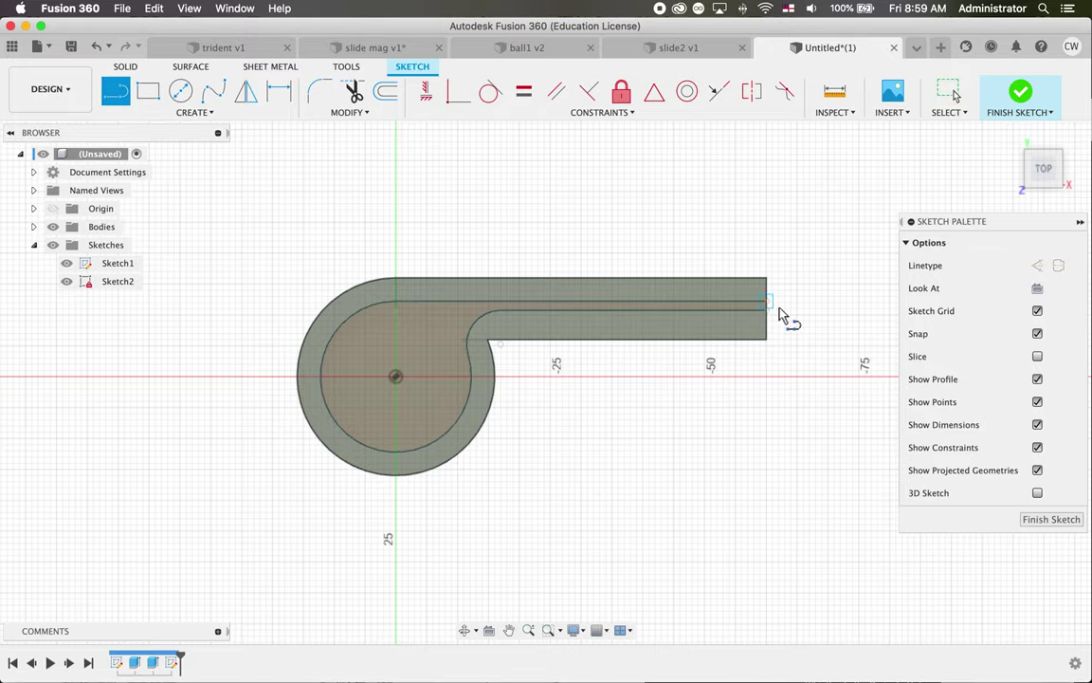
{"action": "left_click", "coordinate": [767, 307]}
{"action": "scroll", "coordinate": [595, 308], "scroll_direction": "down", "scroll_amount": 5, "text": "shift"}
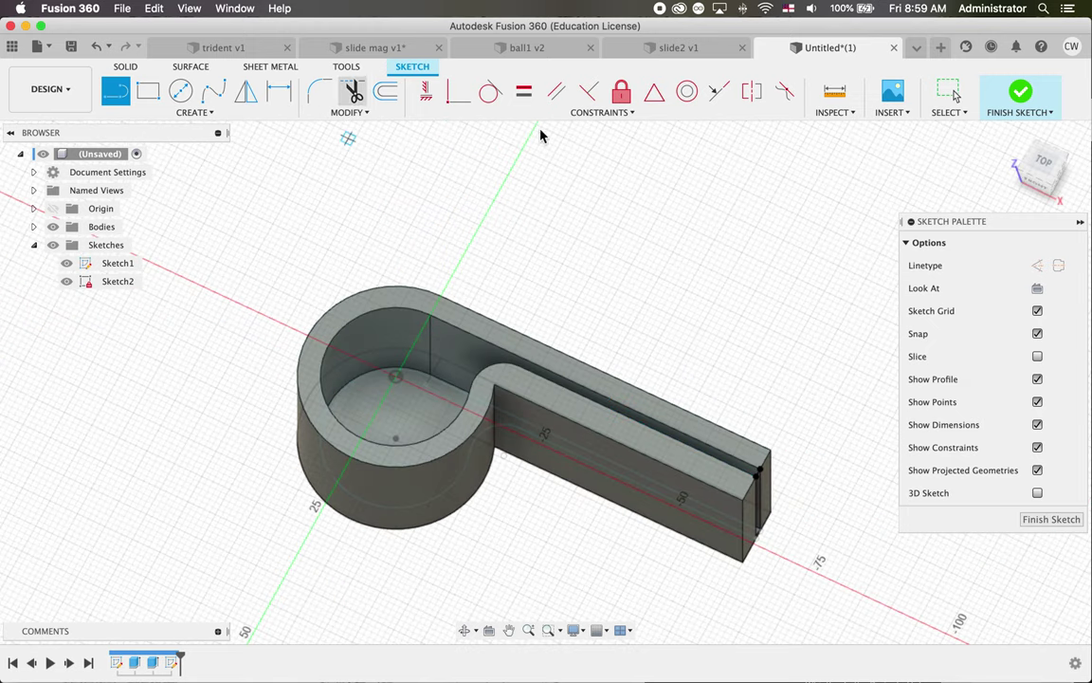
{"action": "left_click", "coordinate": [1047, 520]}
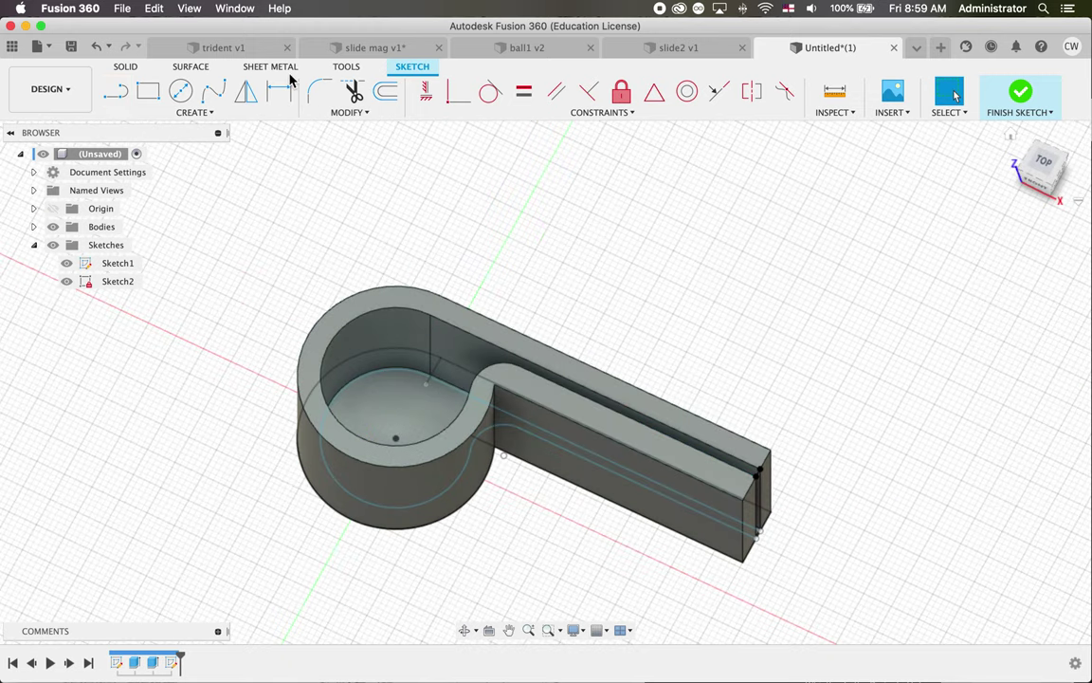
- Extrude the cavity and wall rim profiles of Sketch2 by 1 mm with Join to close the whistle's open side
{"action": "left_click", "coordinate": [178, 90]}
{"action": "left_click", "coordinate": [376, 376]}
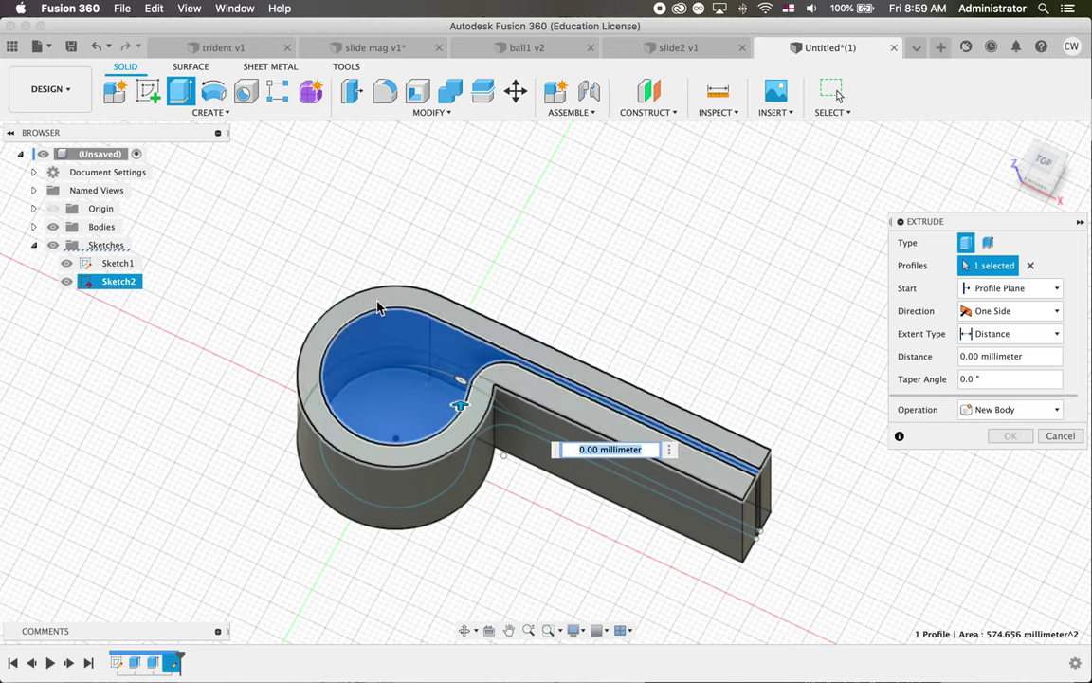
{"action": "left_click", "coordinate": [372, 298]}
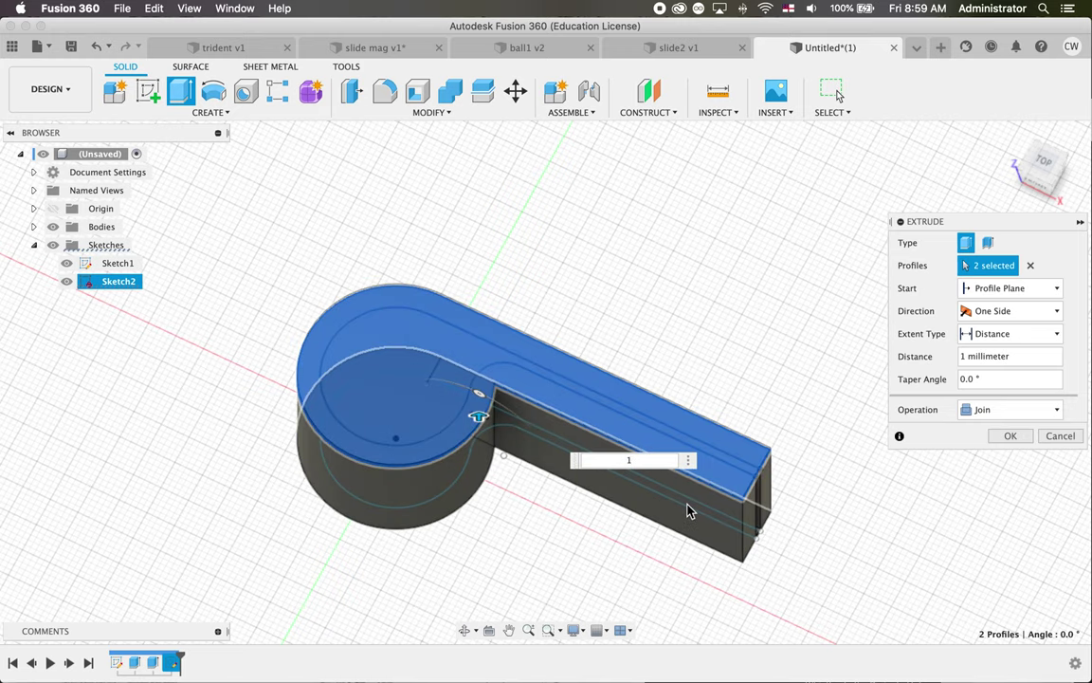
{"action": "scroll", "coordinate": [689, 509], "scroll_direction": "right", "scroll_amount": 5, "text": "shift"}
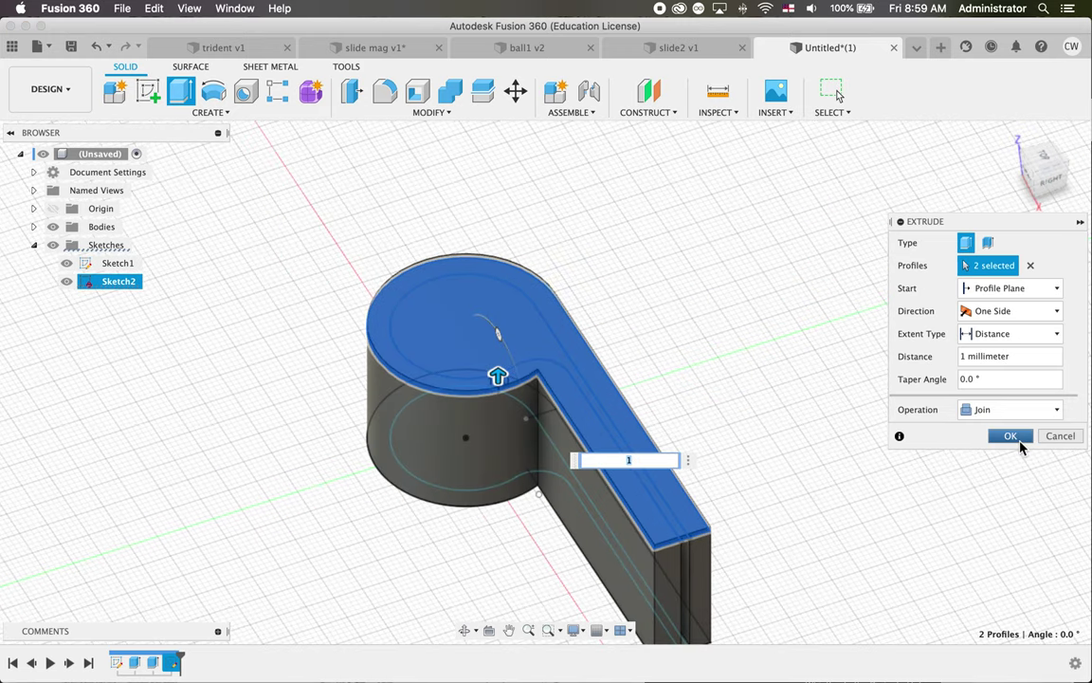
{"action": "left_click", "coordinate": [1011, 436]}
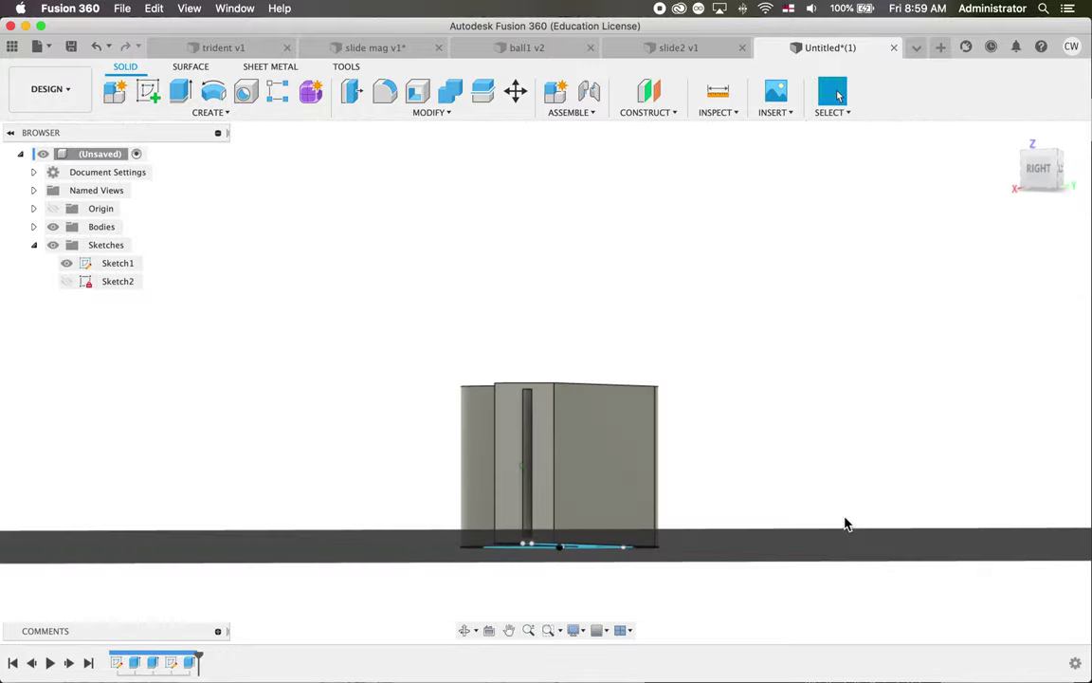
- Sketch a 5 by 20 mm rectangle on the mouthpiece's long flat face, bordering the edge where the chamber curve begins, and finish the sketch
{"action": "scroll", "coordinate": [522, 427], "scroll_direction": "right", "scroll_amount": 5, "text": "shift"}
{"action": "mouse_move", "coordinate": [521, 432]}
{"action": "middle_mouse_down", "text": "shift"}
{"action": "mouse_move", "coordinate": [588, 512]}
{"action": "mouse_move", "coordinate": [405, 385]}
{"action": "mouse_move", "coordinate": [415, 438]}
{"action": "mouse_move", "coordinate": [410, 397]}
{"action": "mouse_move", "coordinate": [373, 359]}
{"action": "middle_mouse_up", "text": "shift"}
{"action": "left_click", "coordinate": [151, 94]}
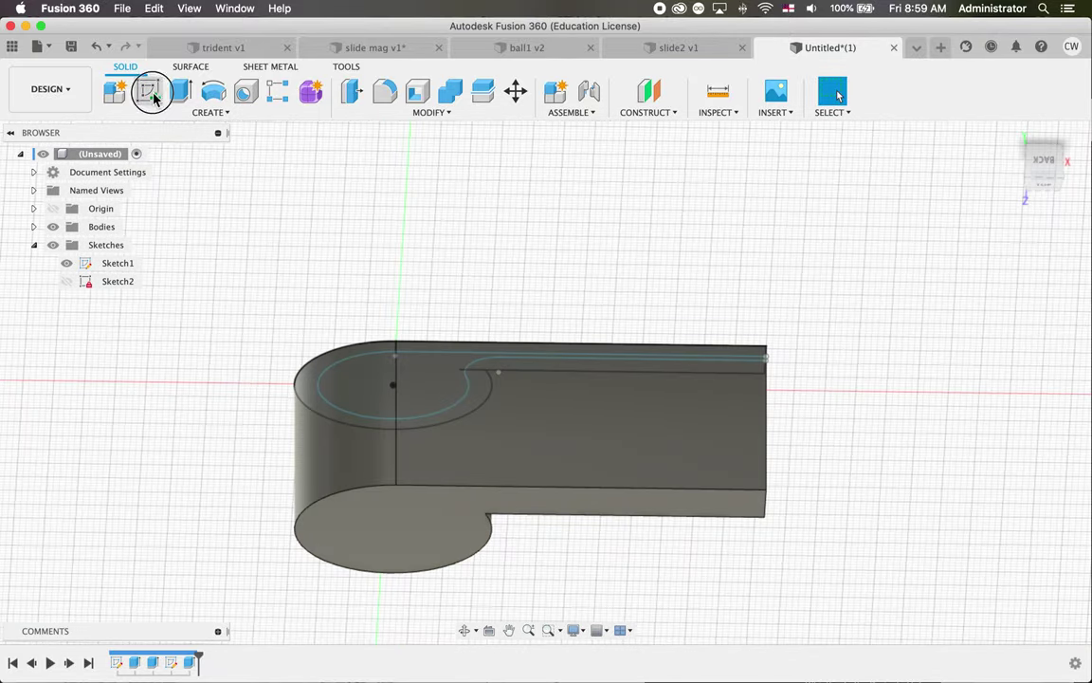
{"action": "left_click", "coordinate": [399, 359]}
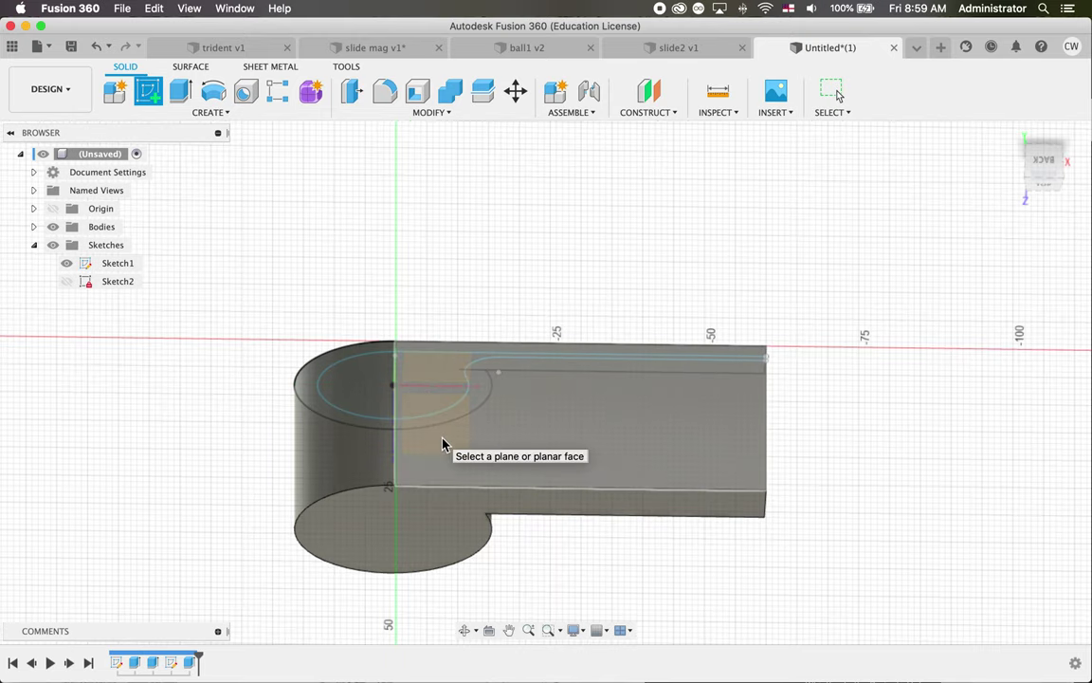
{"action": "left_click", "coordinate": [452, 468]}
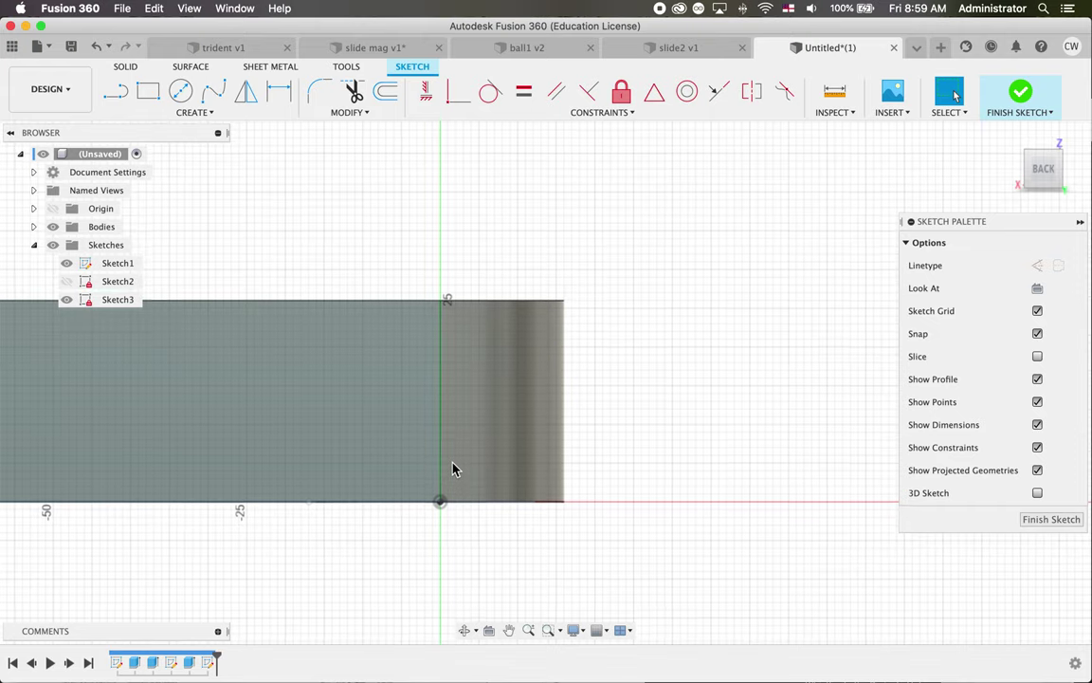
{"action": "left_click", "coordinate": [150, 91]}
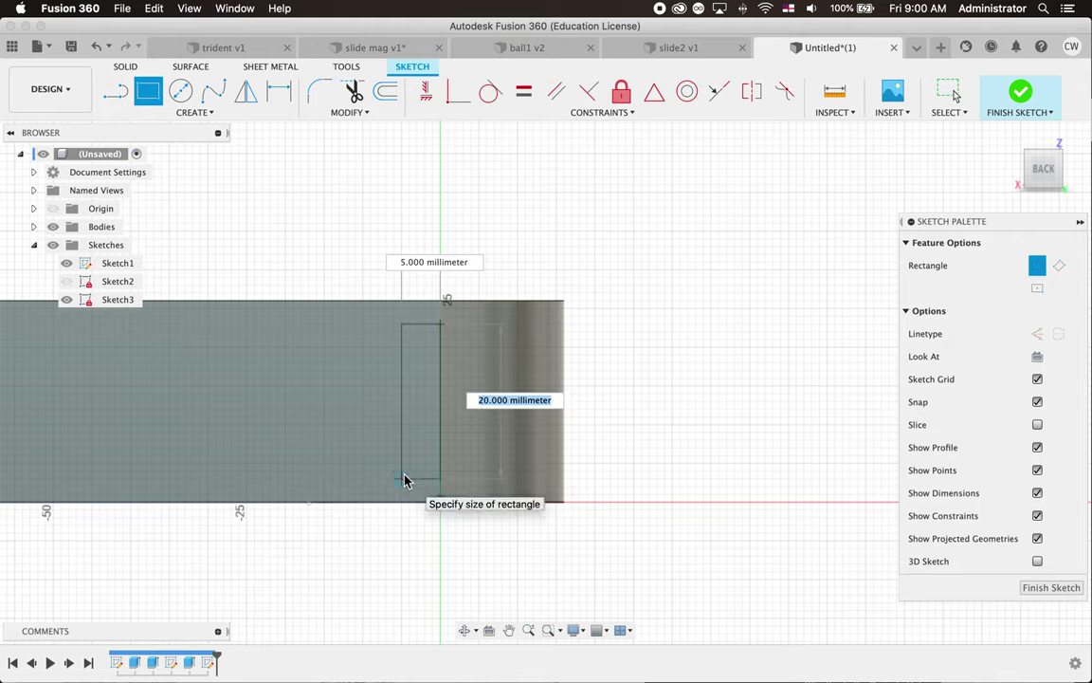
{"action": "left_click", "coordinate": [404, 480]}
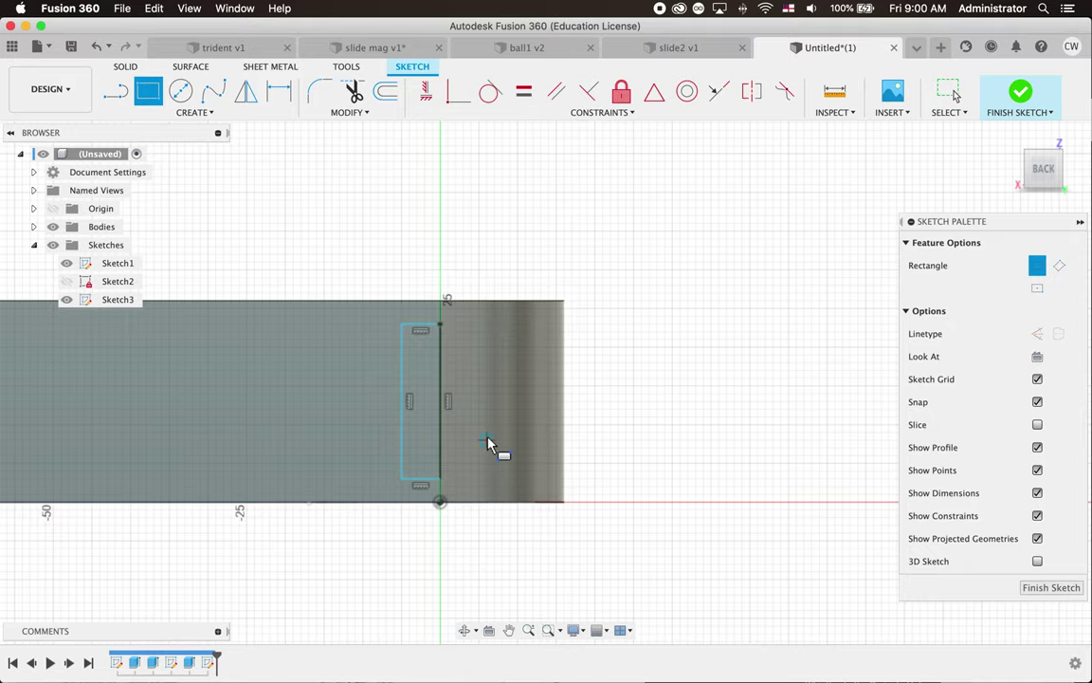
{"action": "scroll", "coordinate": [488, 443], "scroll_direction": "down", "scroll_amount": 5, "text": "shift"}
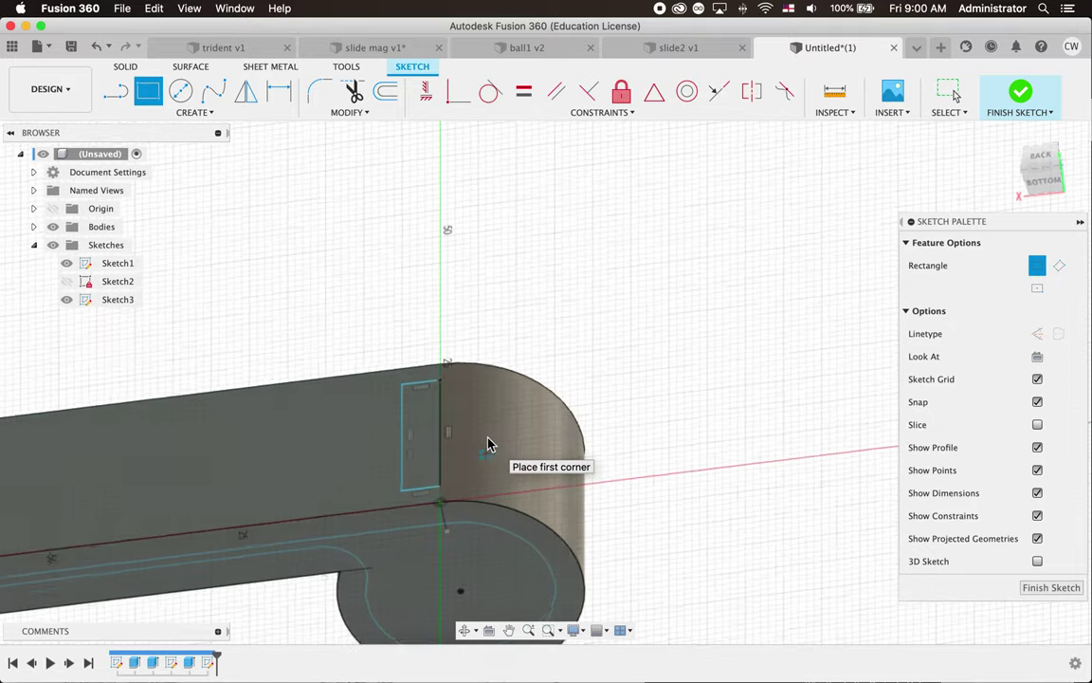
{"action": "scroll", "coordinate": [487, 444], "scroll_direction": "down", "scroll_amount": 3, "text": "shift"}
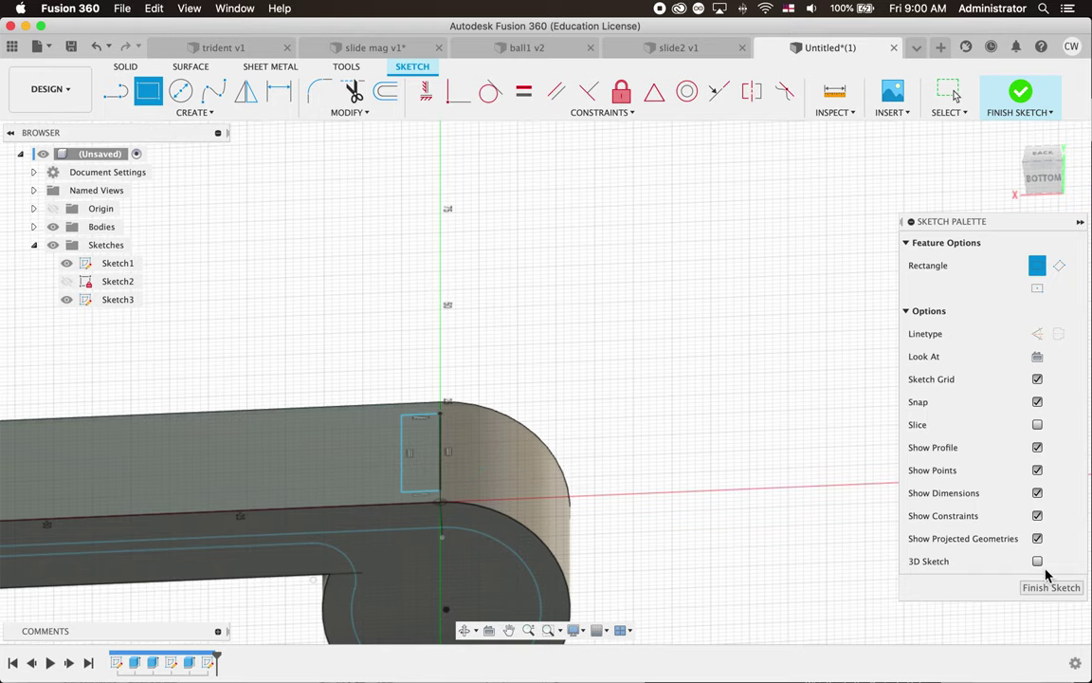
{"action": "left_click", "coordinate": [1048, 587]}
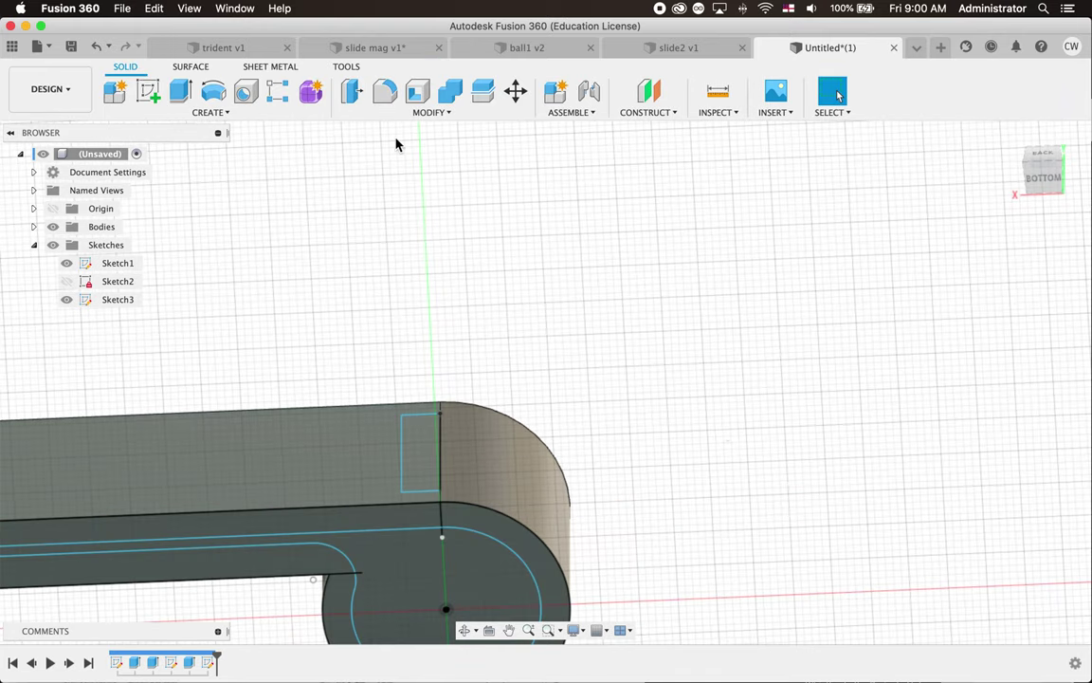
- Extrude the 5 by 20 mm rectangle by -6 mm as a cut through the wall to open the air hole
{"action": "left_click", "coordinate": [181, 92]}
{"action": "left_click", "coordinate": [421, 455]}
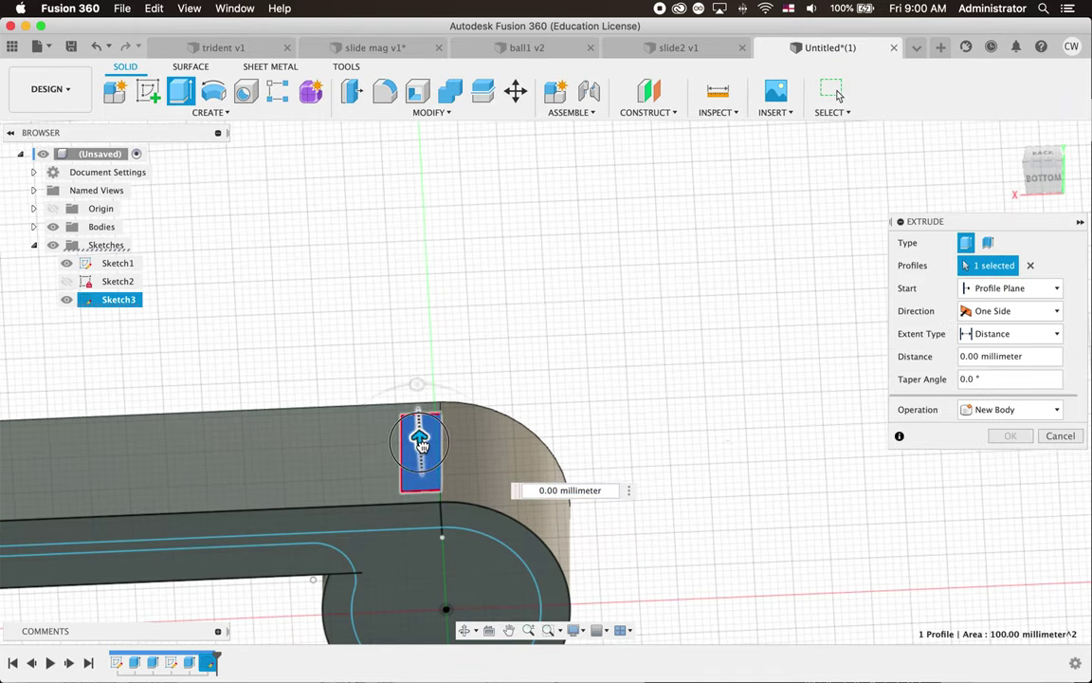
{"action": "left_click_drag", "start_coordinate": [422, 444], "coordinate": [428, 476]}
{"action": "scroll", "coordinate": [426, 486], "scroll_direction": "down", "scroll_amount": 5, "text": "shift"}
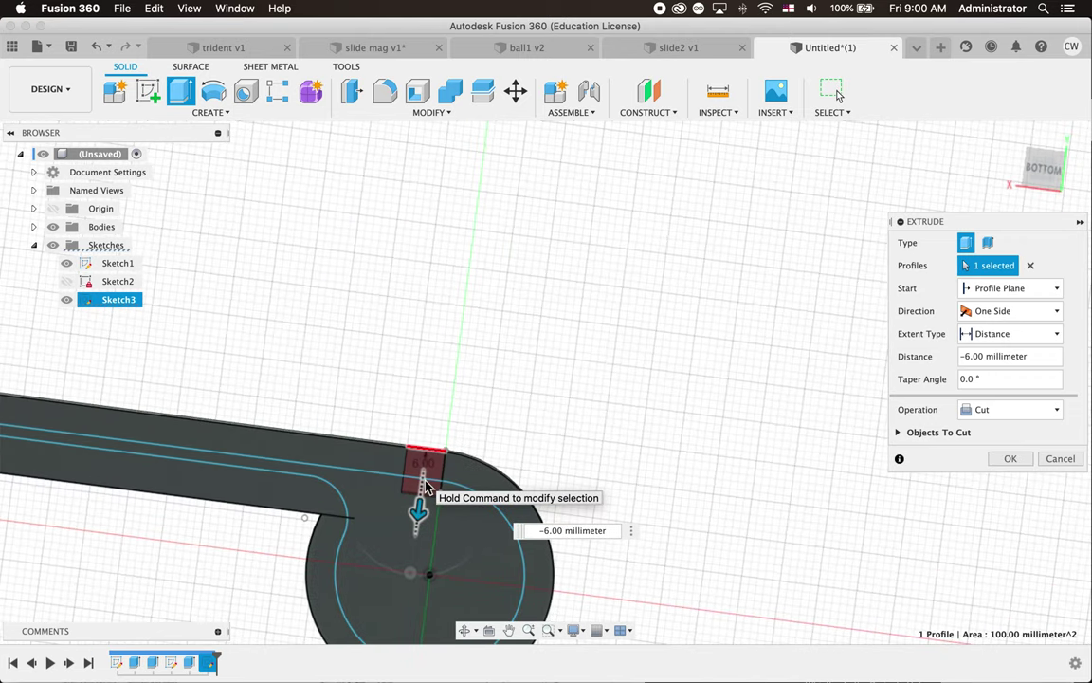
{"action": "scroll", "coordinate": [618, 556], "scroll_direction": "down", "scroll_amount": 4, "text": "shift"}
{"action": "scroll", "coordinate": [618, 557], "scroll_direction": "up", "scroll_amount": 5, "text": "shift"}
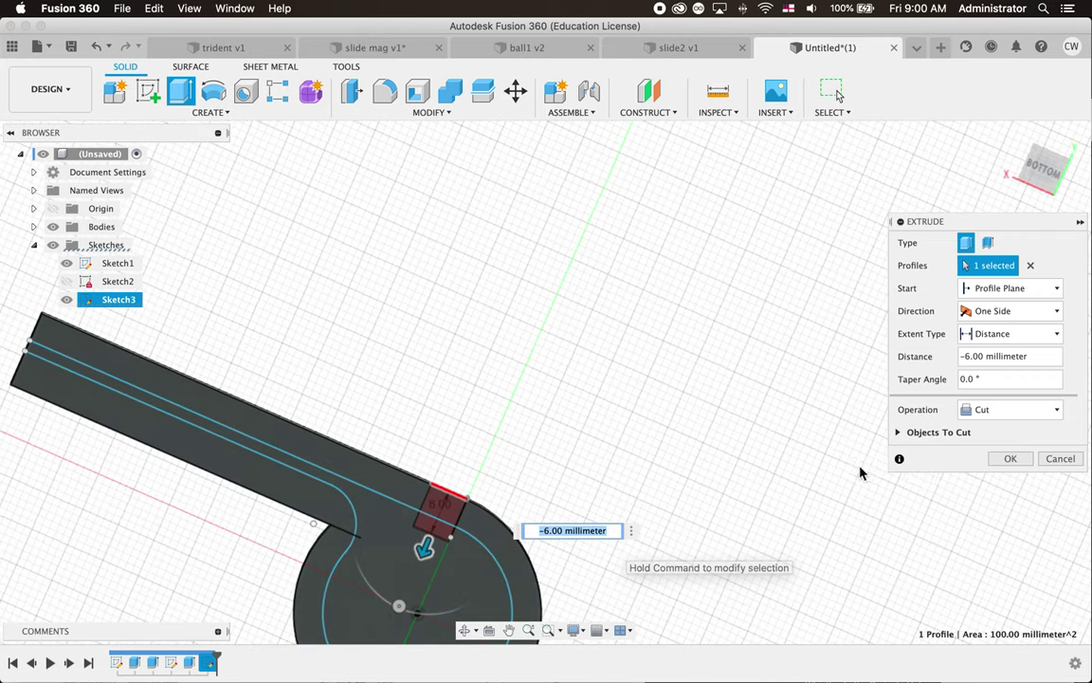
{"action": "left_click", "coordinate": [1005, 459]}
- Examine the air opening from the side and from above the mouthpiece's flat face
{"action": "scroll", "coordinate": [493, 461], "scroll_direction": "down", "scroll_amount": 10, "text": "shift"}
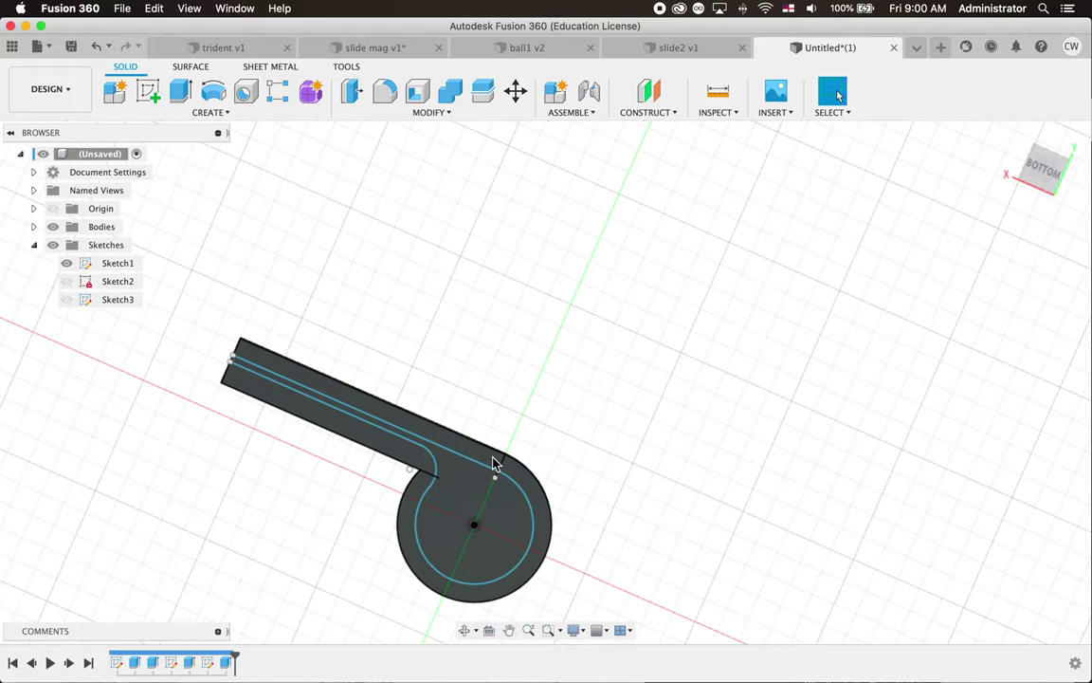
{"action": "scroll", "coordinate": [493, 462], "scroll_direction": "up", "scroll_amount": 3}
{"action": "scroll", "coordinate": [493, 463], "scroll_direction": "left", "scroll_amount": 3, "text": "shift"}
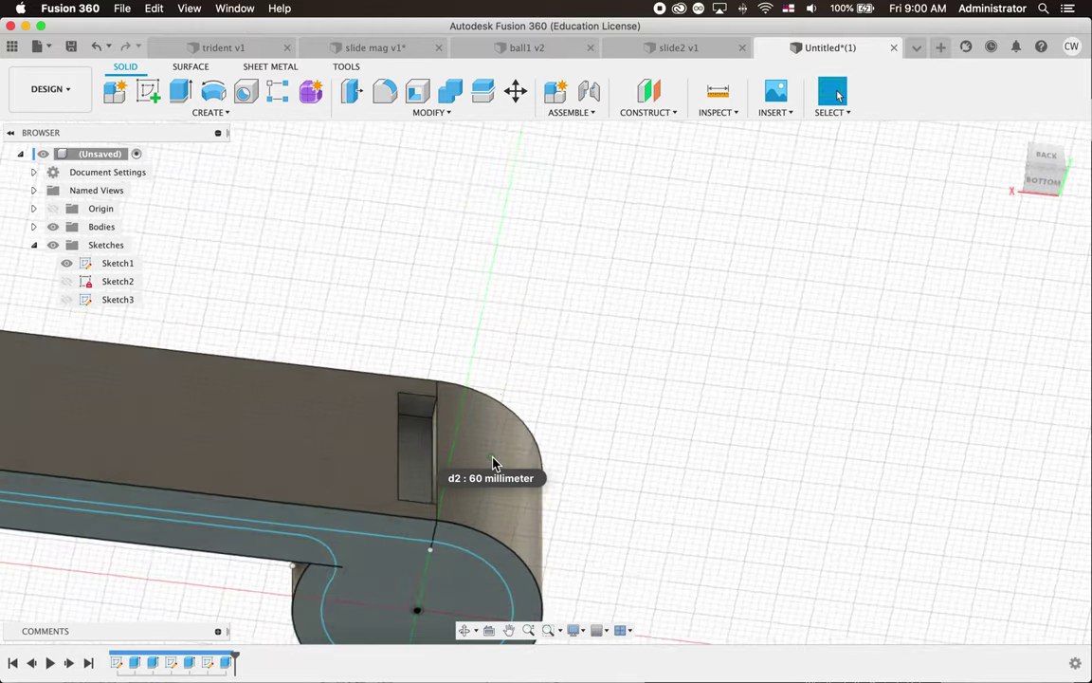
{"action": "scroll", "coordinate": [493, 463], "scroll_direction": "right", "scroll_amount": 3, "text": "shift"}
{"action": "scroll", "coordinate": [493, 464], "scroll_direction": "down", "scroll_amount": 2}
{"action": "scroll", "coordinate": [492, 460], "scroll_direction": "down", "scroll_amount": 2}
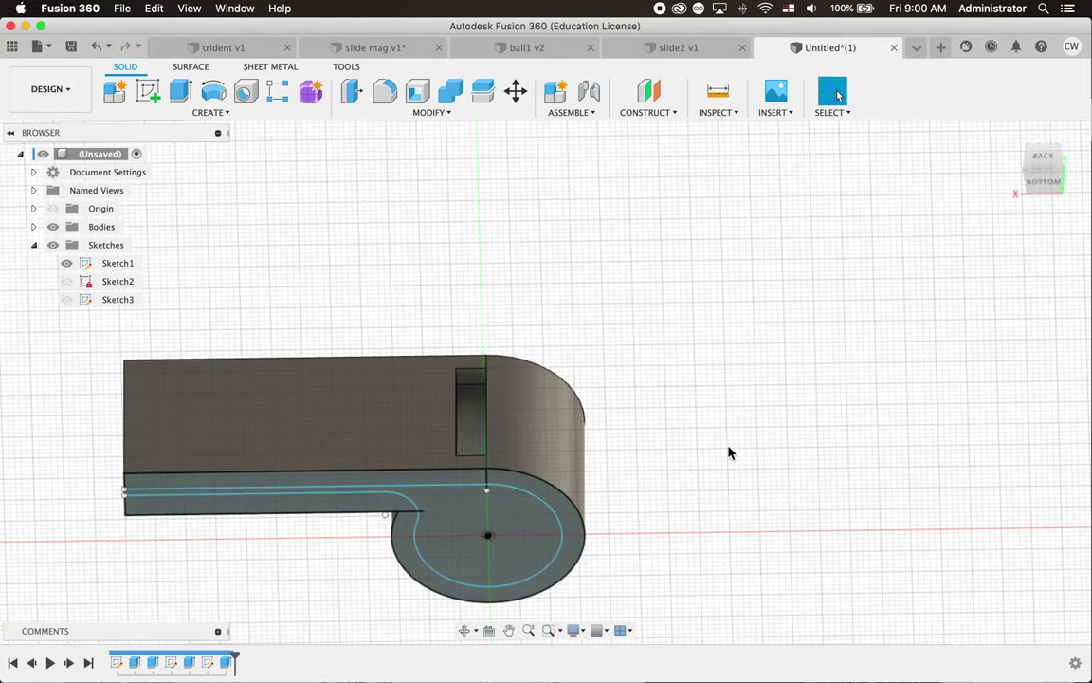
{"action": "scroll", "coordinate": [742, 441], "scroll_direction": "down", "scroll_amount": 5, "text": "shift"}
{"action": "scroll", "coordinate": [743, 446], "scroll_direction": "down", "scroll_amount": 8, "text": "shift"}
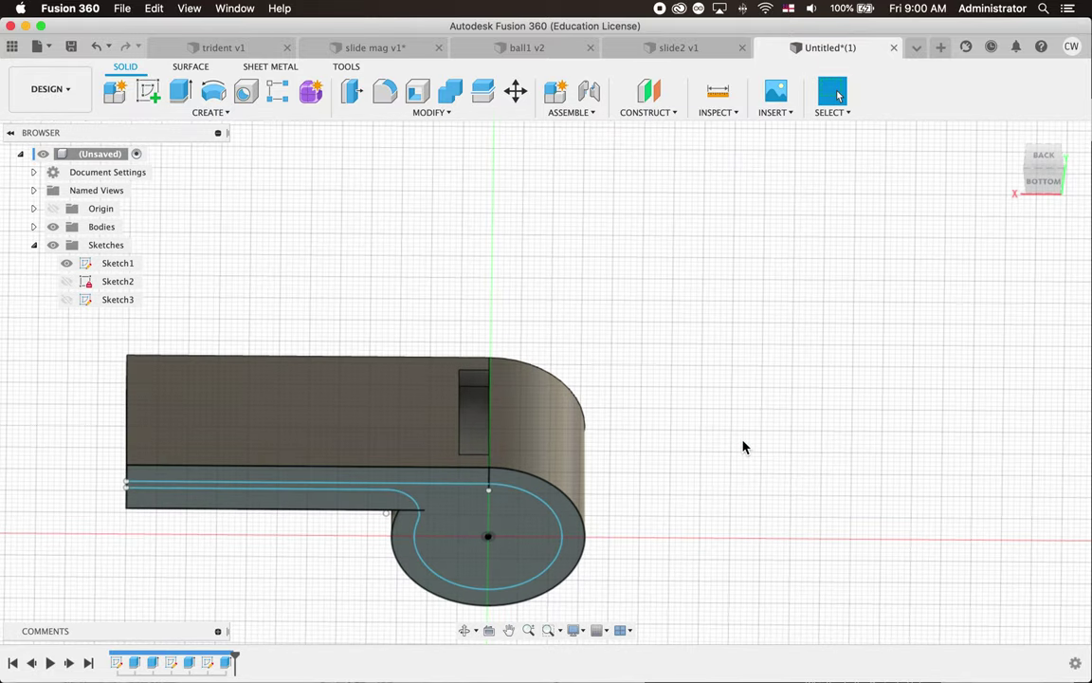
- Reopen the air opening's rectangle sketch, check its long edge on the mouthpiece side, and finish the sketch
{"action": "left_click", "coordinate": [209, 663]}
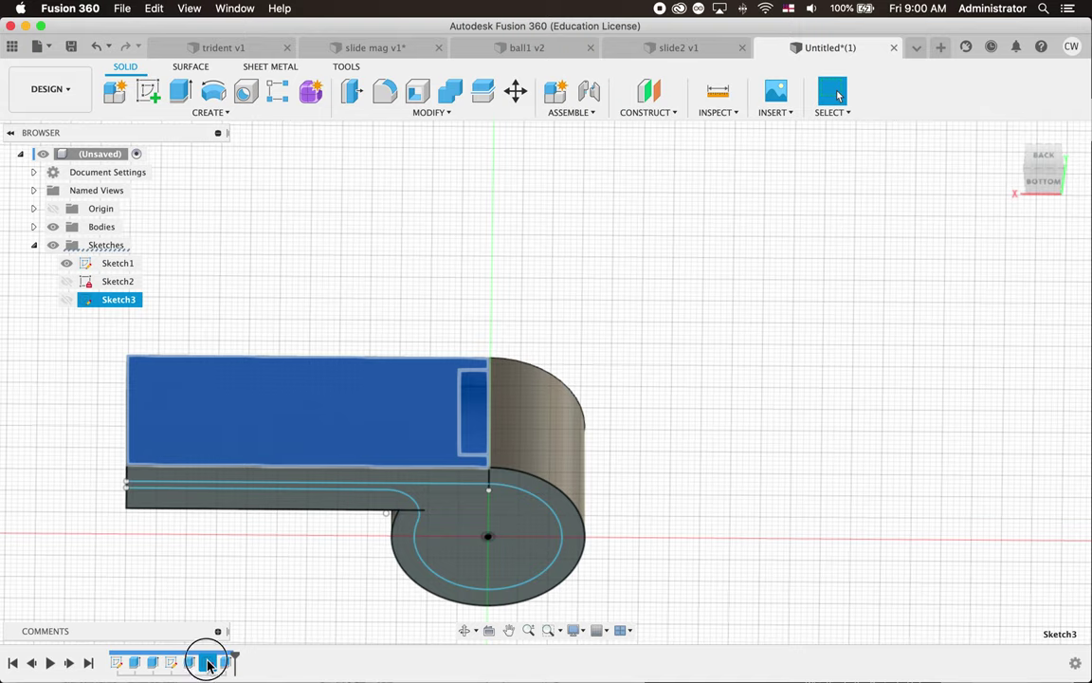
{"action": "double_click", "coordinate": [209, 663]}
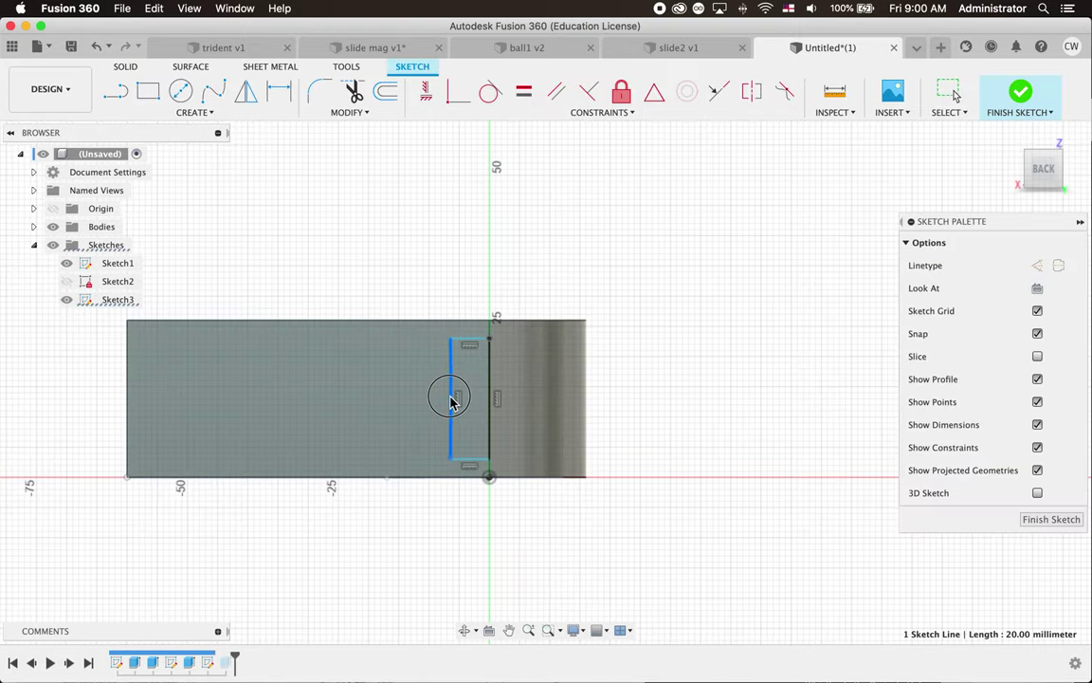
{"action": "left_click", "coordinate": [1048, 520]}
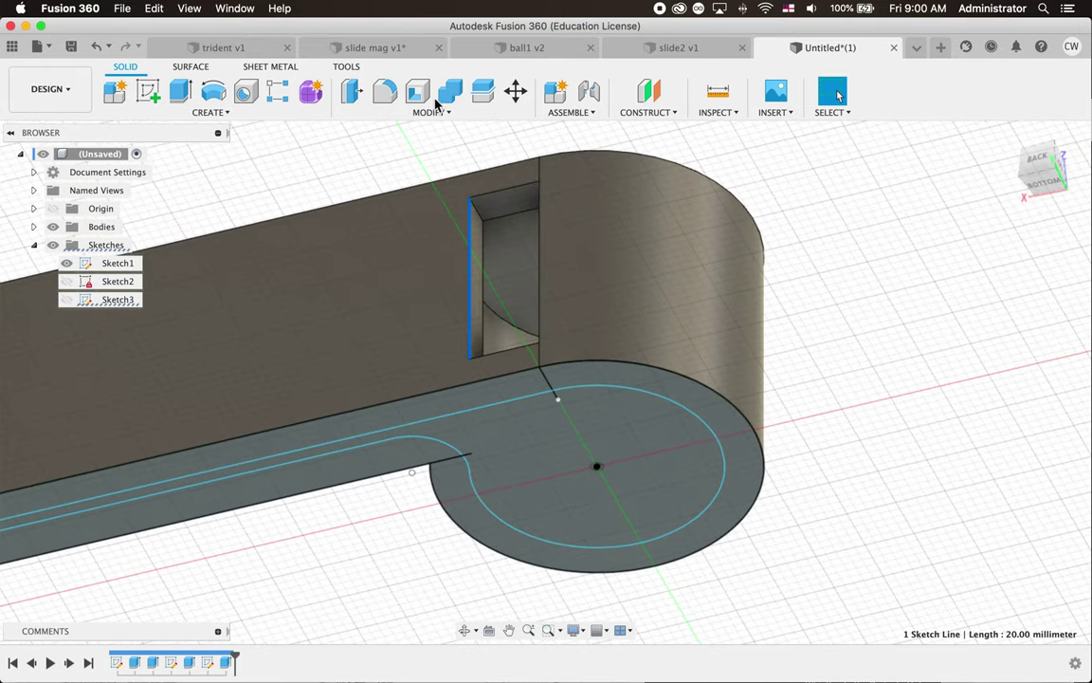
- Start an equal-distance chamfer of 3 mm on the air opening's long edge bordering the chamber curve
{"action": "left_click", "coordinate": [403, 113]}
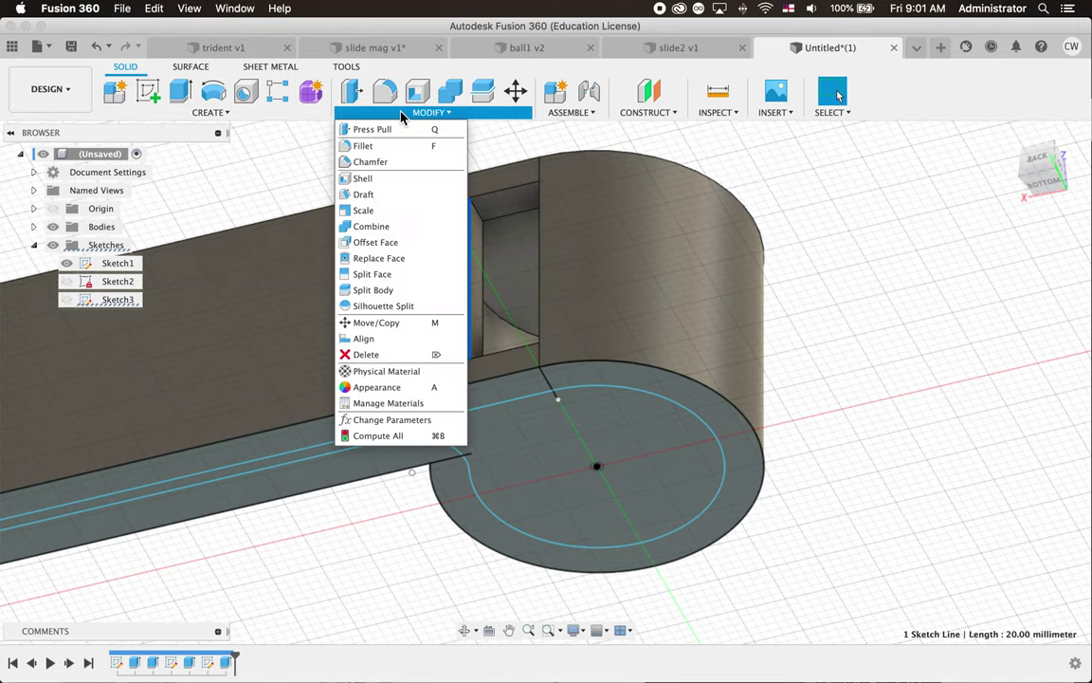
{"action": "left_click", "coordinate": [403, 115]}
{"action": "left_click", "coordinate": [405, 112]}
{"action": "left_click", "coordinate": [396, 163]}
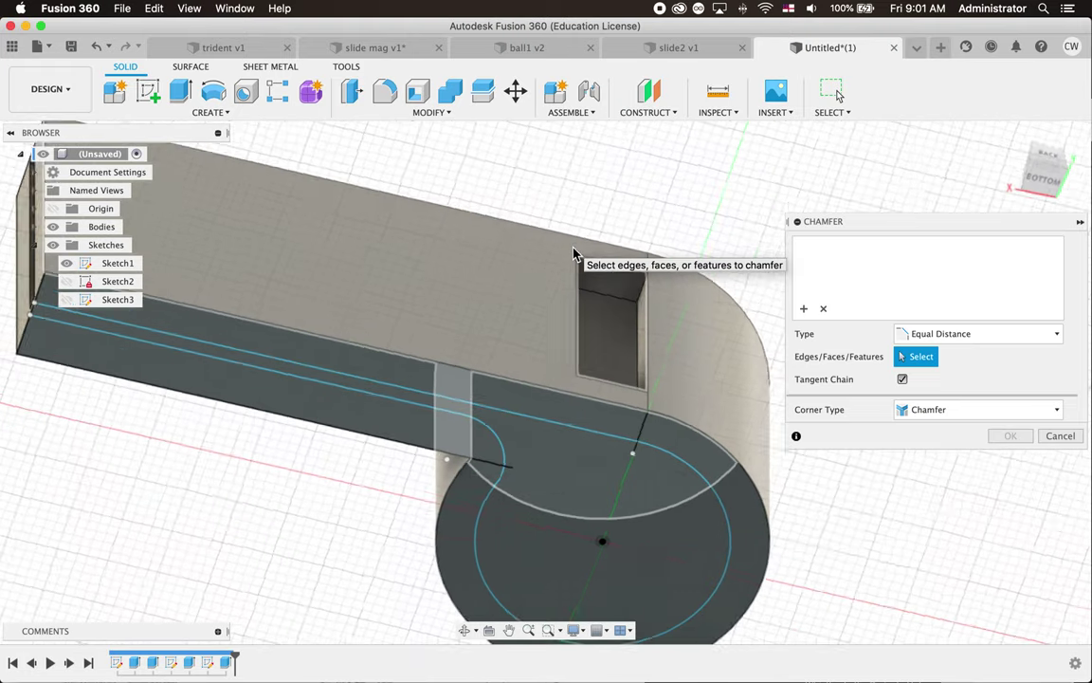
{"action": "left_click", "coordinate": [662, 344]}
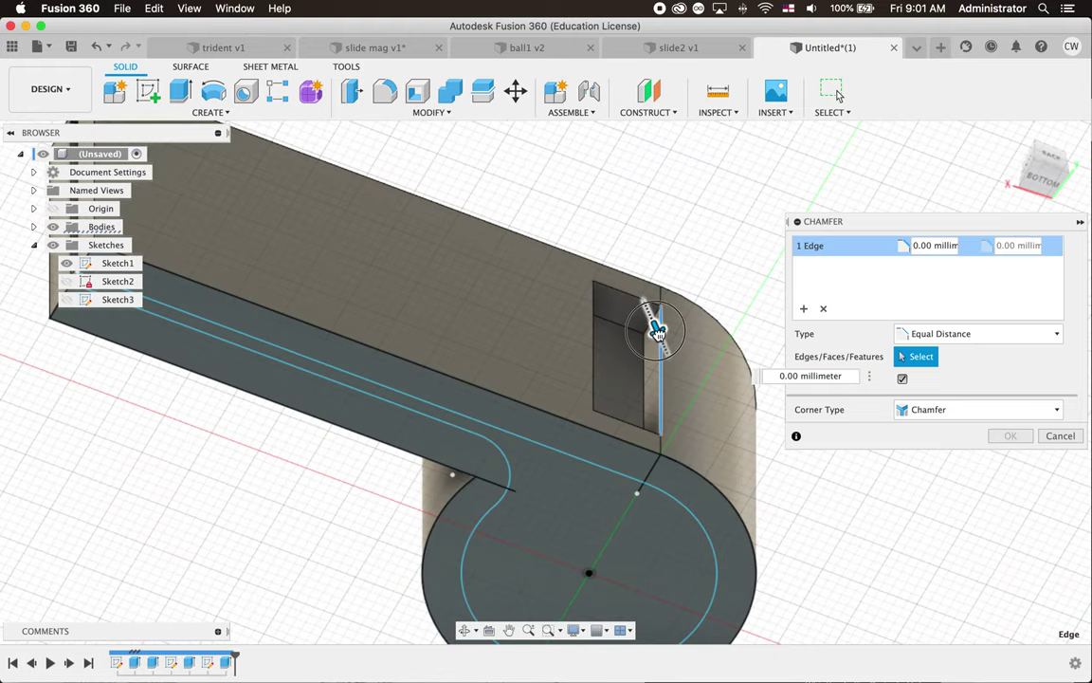
{"action": "mouse_move", "coordinate": [657, 329]}
{"action": "left_mouse_down"}
{"action": "mouse_move", "coordinate": [666, 352]}
{"action": "mouse_move", "coordinate": [658, 342]}
{"action": "left_mouse_up"}
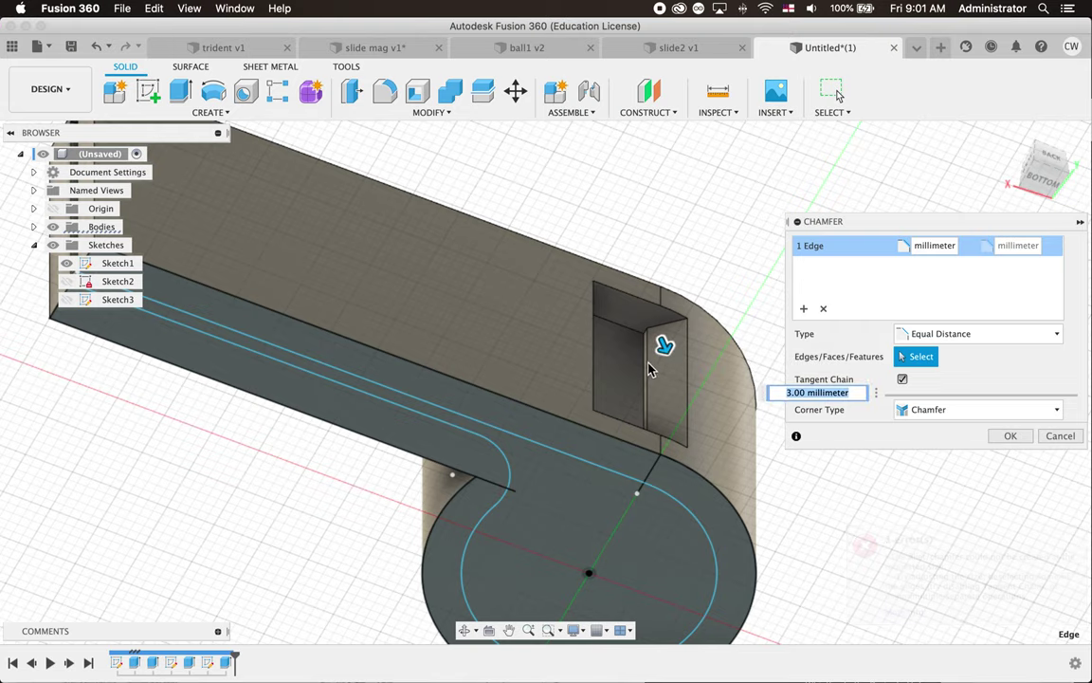
- Raise the chamfer distance to 3.5 mm and finally 3.65 mm, bringing the slope close to the wall's inner edge, and complete it
{"action": "scroll", "coordinate": [653, 386], "scroll_direction": "up", "scroll_amount": 5}
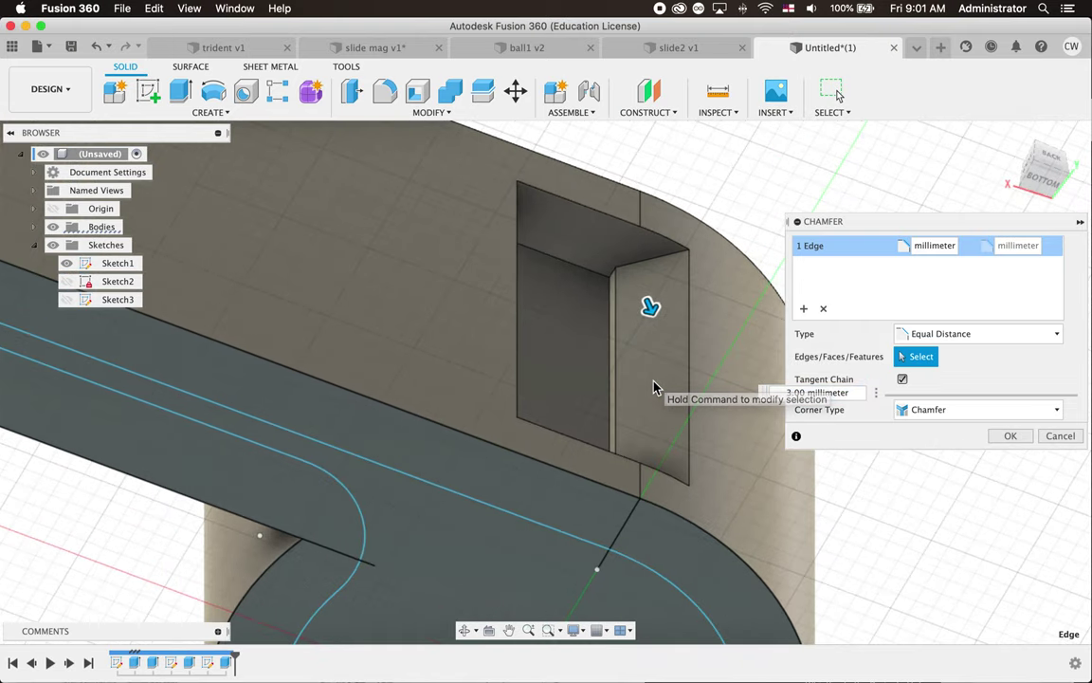
{"action": "left_click_drag", "start_coordinate": [698, 280], "coordinate": [702, 285]}
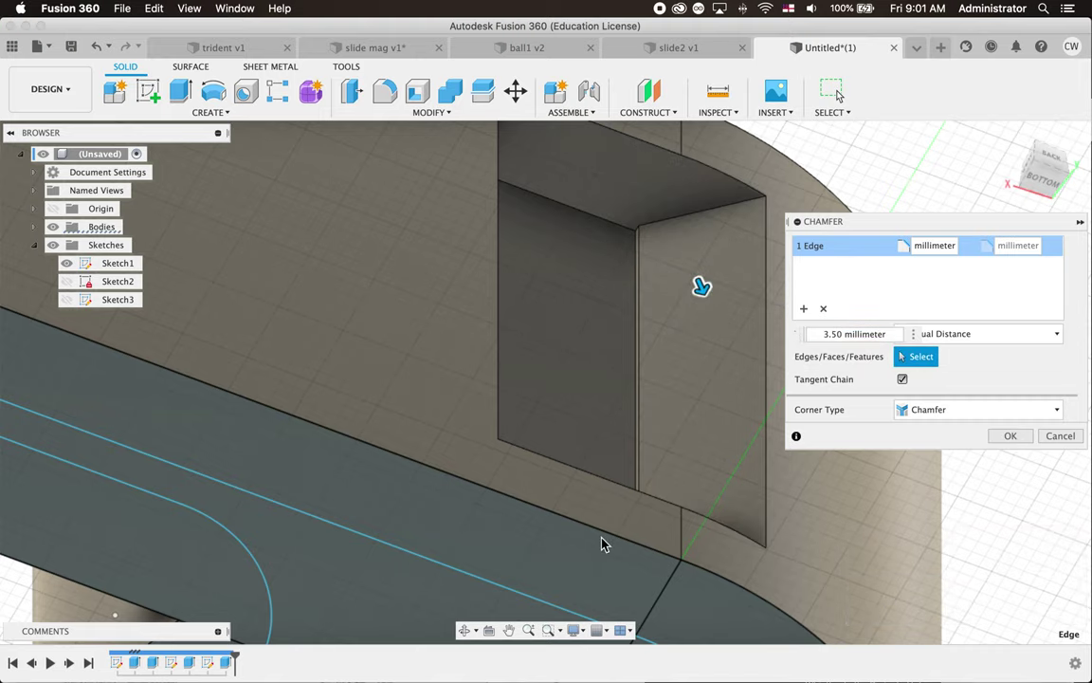
{"action": "scroll", "coordinate": [602, 540], "scroll_direction": "right", "scroll_amount": 3}
{"action": "scroll", "coordinate": [602, 543], "scroll_direction": "right", "scroll_amount": 3}
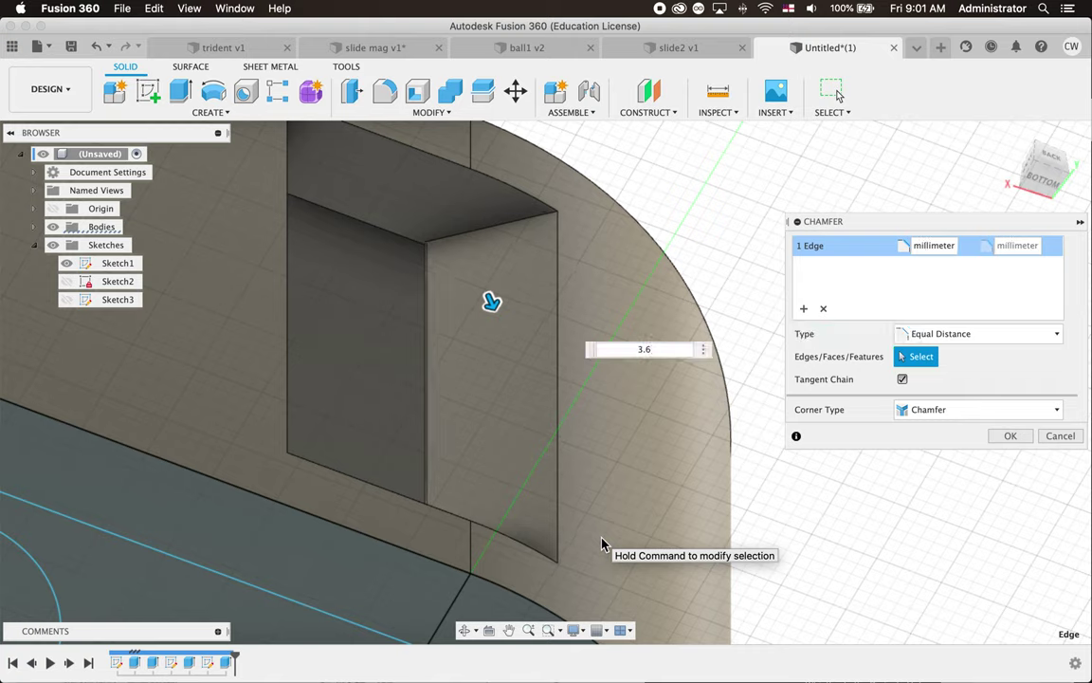
{"action": "type", "text": "5"}
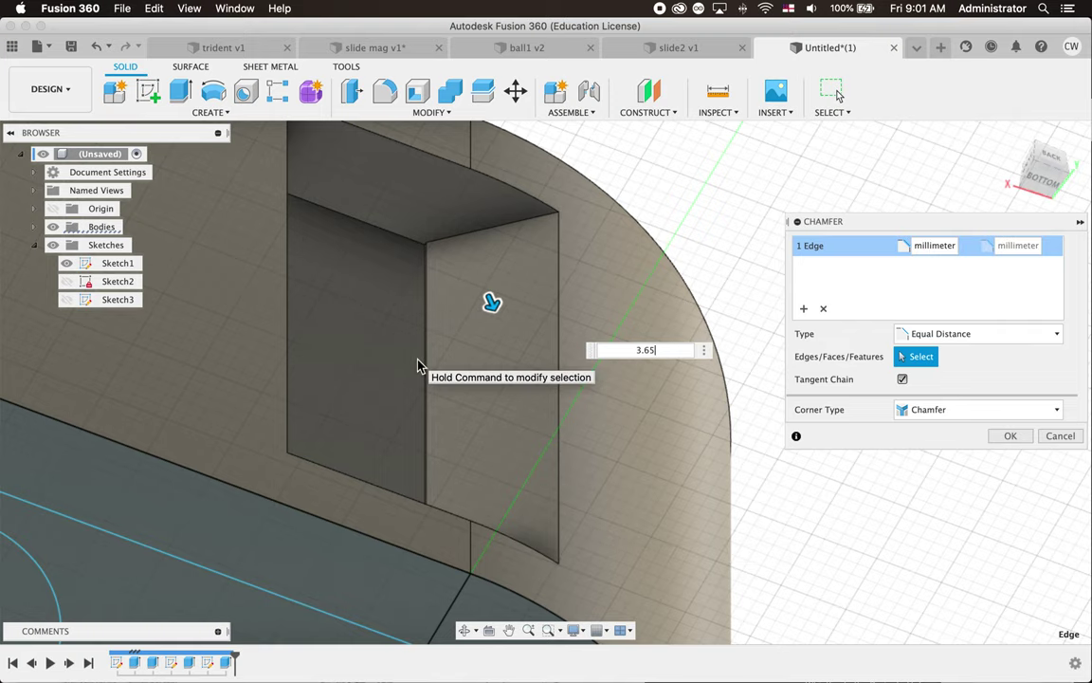
{"action": "scroll", "coordinate": [423, 365], "scroll_direction": "down", "scroll_amount": 3}
{"action": "left_click", "coordinate": [1010, 437]}
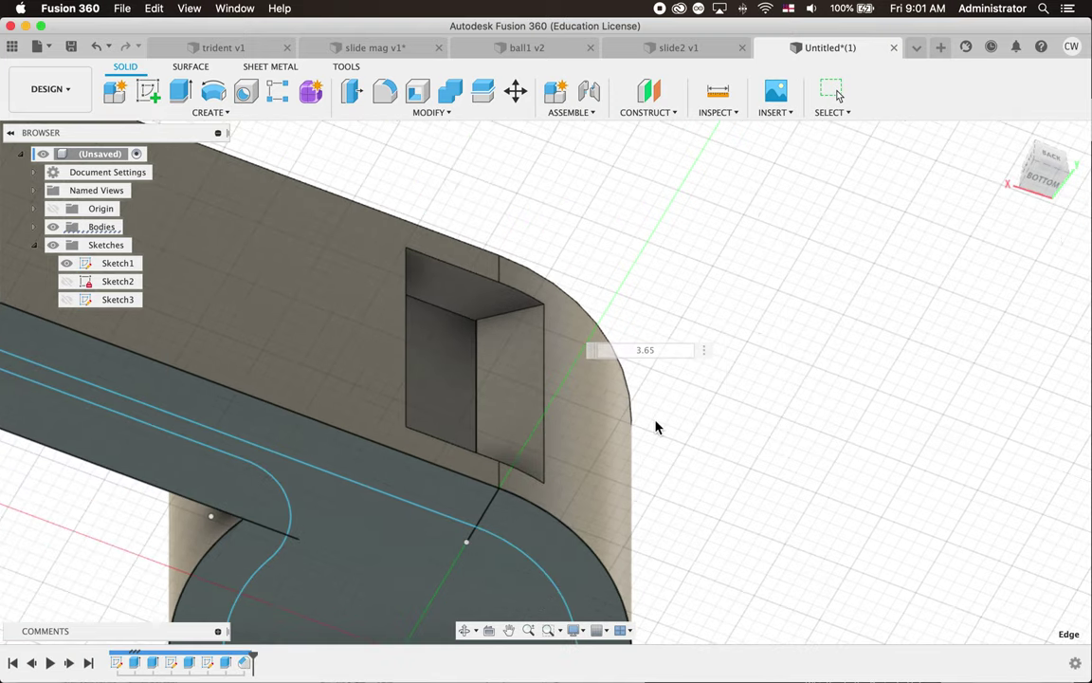
- Examine the chamfered air opening, the chamber interior and the mouthpiece channel from all sides
{"action": "scroll", "coordinate": [656, 427], "scroll_direction": "down", "scroll_amount": 3}
{"action": "scroll", "coordinate": [656, 427], "scroll_direction": "right", "scroll_amount": 10, "text": "shift"}
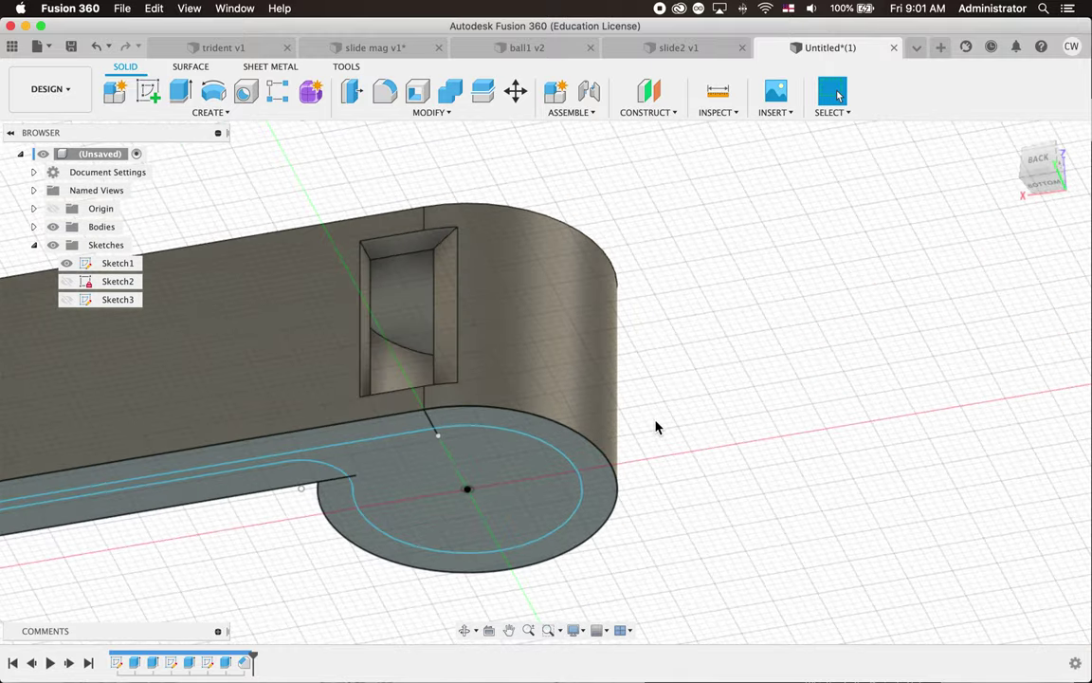
{"action": "scroll", "coordinate": [656, 426], "scroll_direction": "up", "scroll_amount": 4, "text": "shift"}
{"action": "scroll", "coordinate": [317, 382], "scroll_direction": "left", "scroll_amount": 10, "text": "shift"}
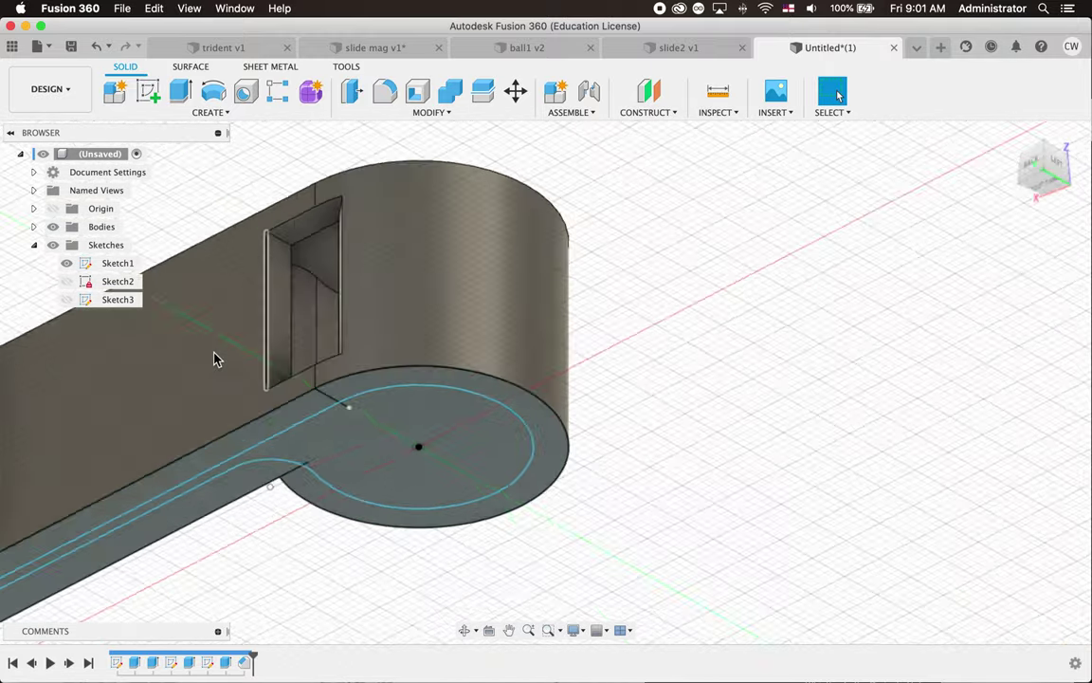
{"action": "scroll", "coordinate": [405, 314], "scroll_direction": "left", "scroll_amount": 10, "text": "shift"}
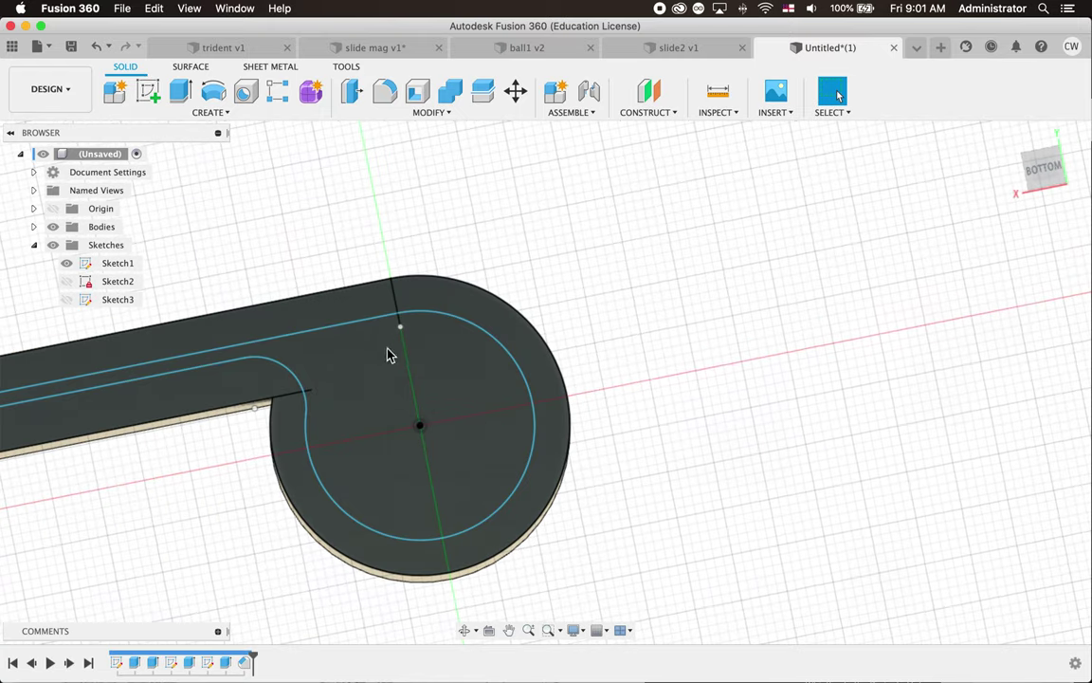
{"action": "scroll", "coordinate": [439, 304], "scroll_direction": "up", "scroll_amount": 5, "text": "shift"}
{"action": "scroll", "coordinate": [439, 308], "scroll_direction": "up", "scroll_amount": 5, "text": "shift"}
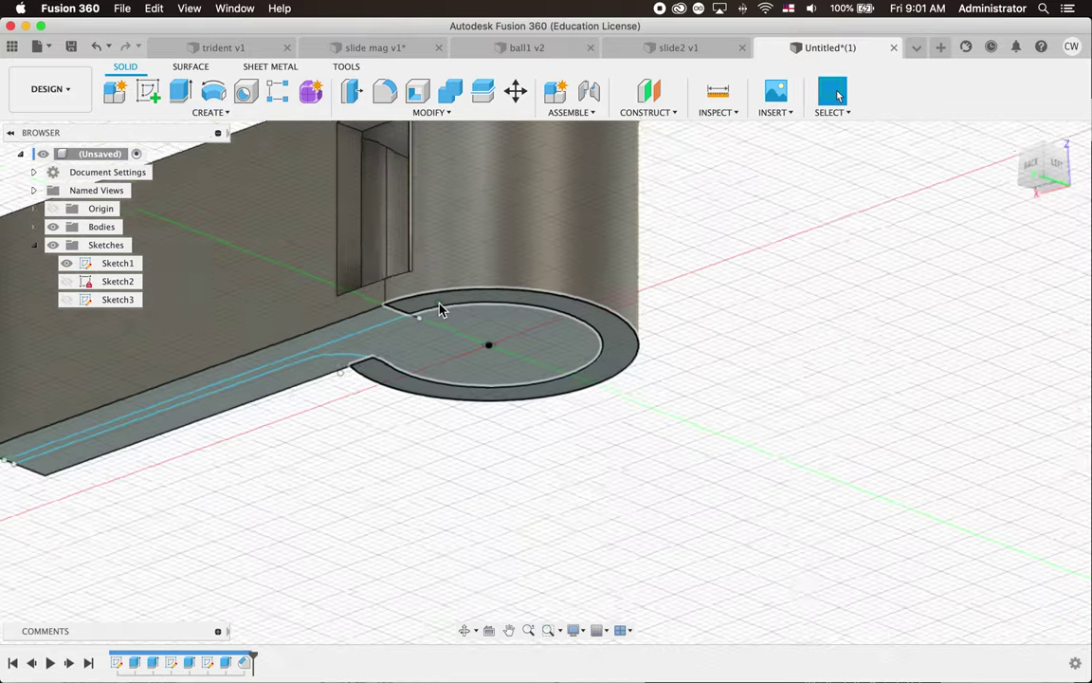
{"action": "scroll", "coordinate": [439, 308], "scroll_direction": "up", "scroll_amount": 5, "text": "shift"}
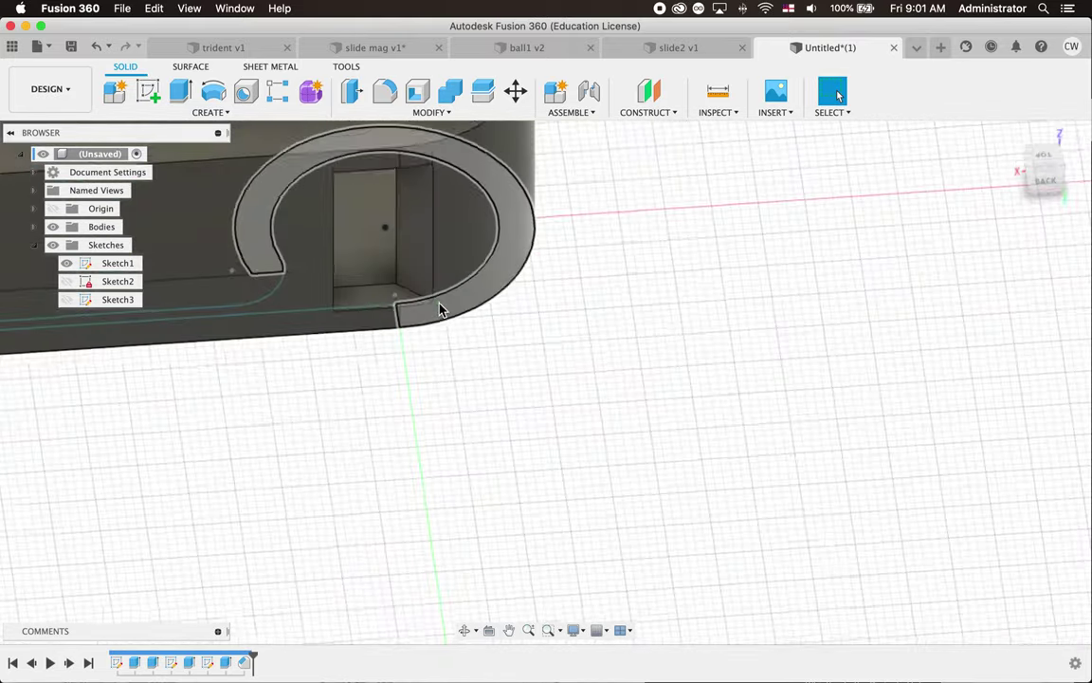
{"action": "scroll", "coordinate": [439, 308], "scroll_direction": "up", "scroll_amount": 5, "text": "shift"}
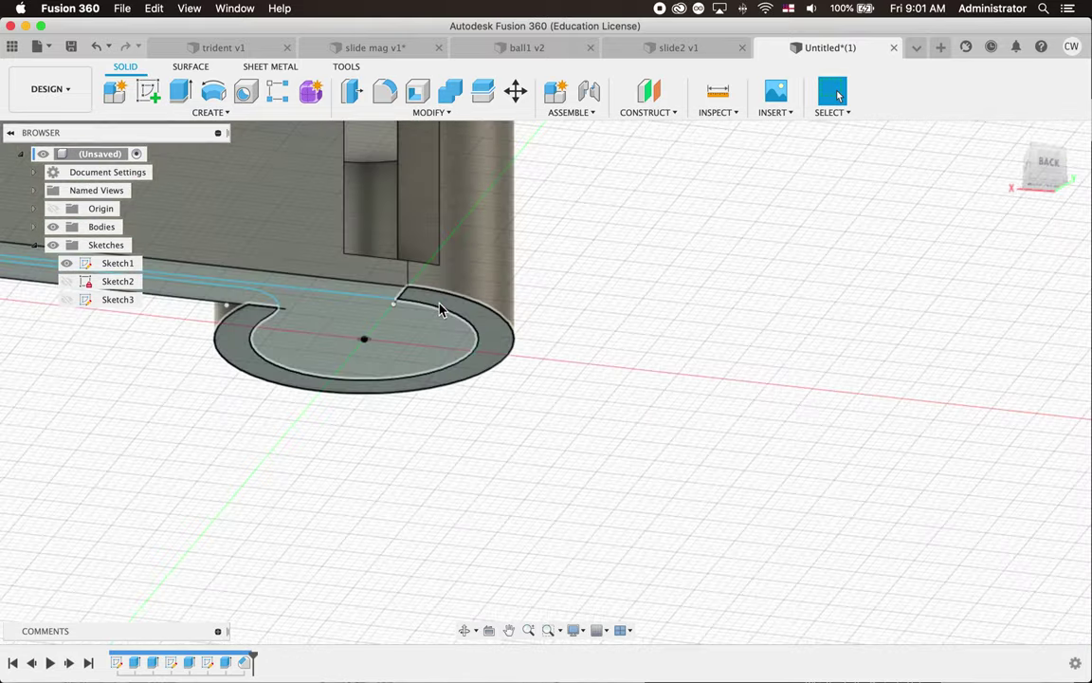
{"action": "scroll", "coordinate": [439, 309], "scroll_direction": "up", "scroll_amount": 5, "text": "shift"}
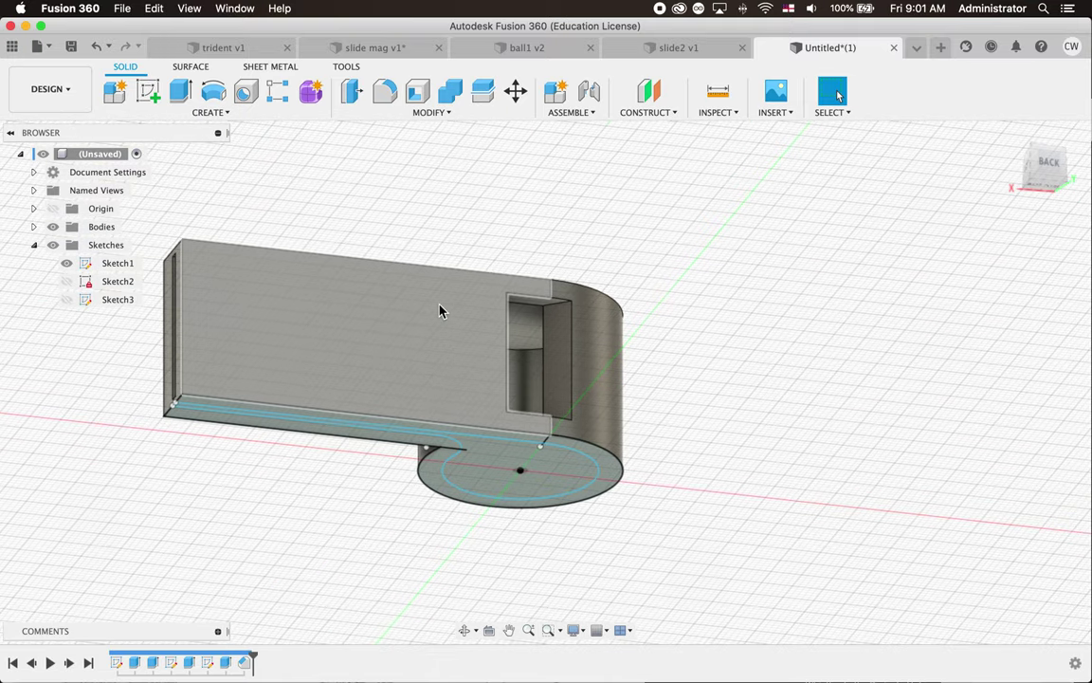
{"action": "scroll", "coordinate": [439, 310], "scroll_direction": "up", "scroll_amount": 5, "text": "shift"}
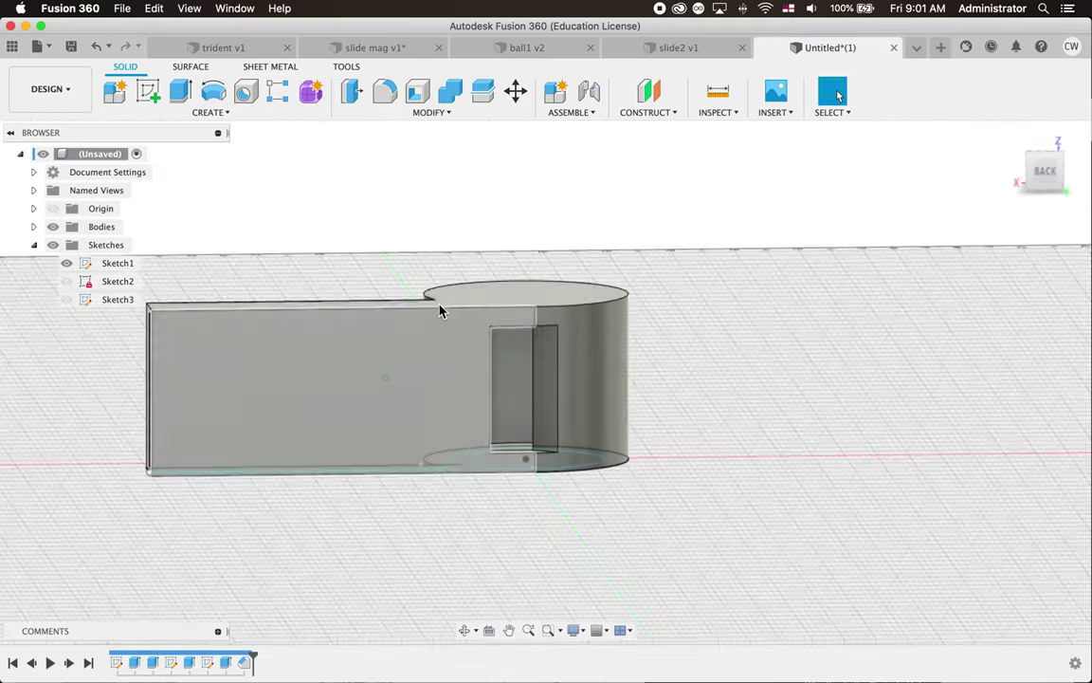
{"action": "scroll", "coordinate": [439, 310], "scroll_direction": "up", "scroll_amount": 5, "text": "shift"}
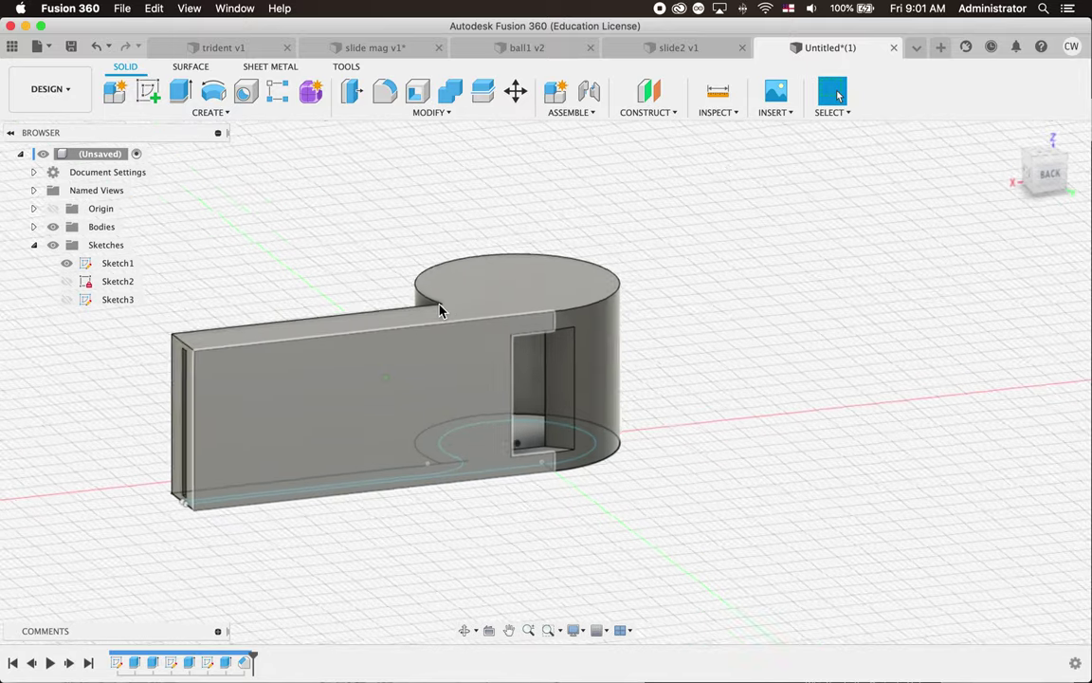
{"action": "scroll", "coordinate": [439, 310], "scroll_direction": "up", "scroll_amount": 5, "text": "shift"}
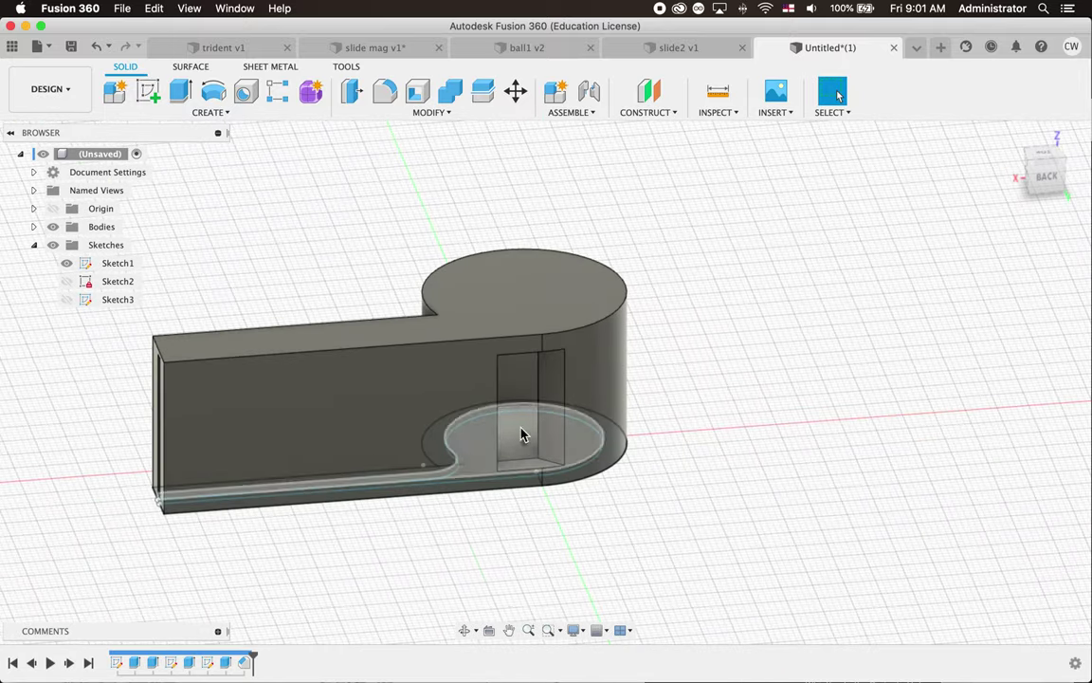
{"action": "scroll", "coordinate": [535, 456], "scroll_direction": "up", "scroll_amount": 5, "text": "shift"}
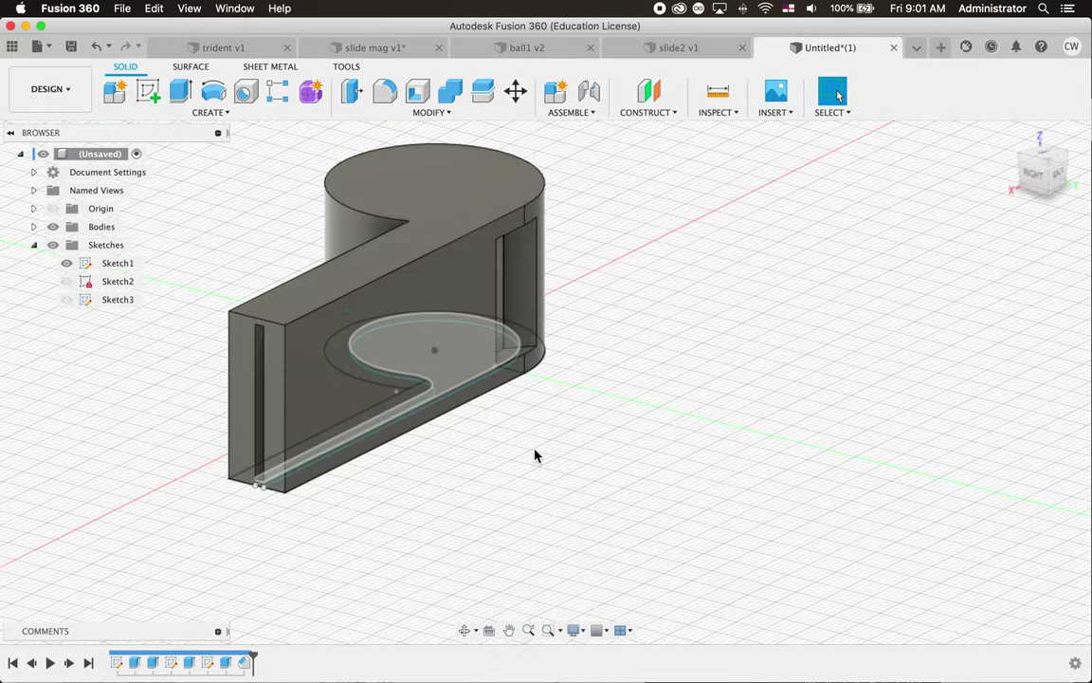
{"action": "scroll", "coordinate": [535, 455], "scroll_direction": "down", "scroll_amount": 5, "text": "shift"}
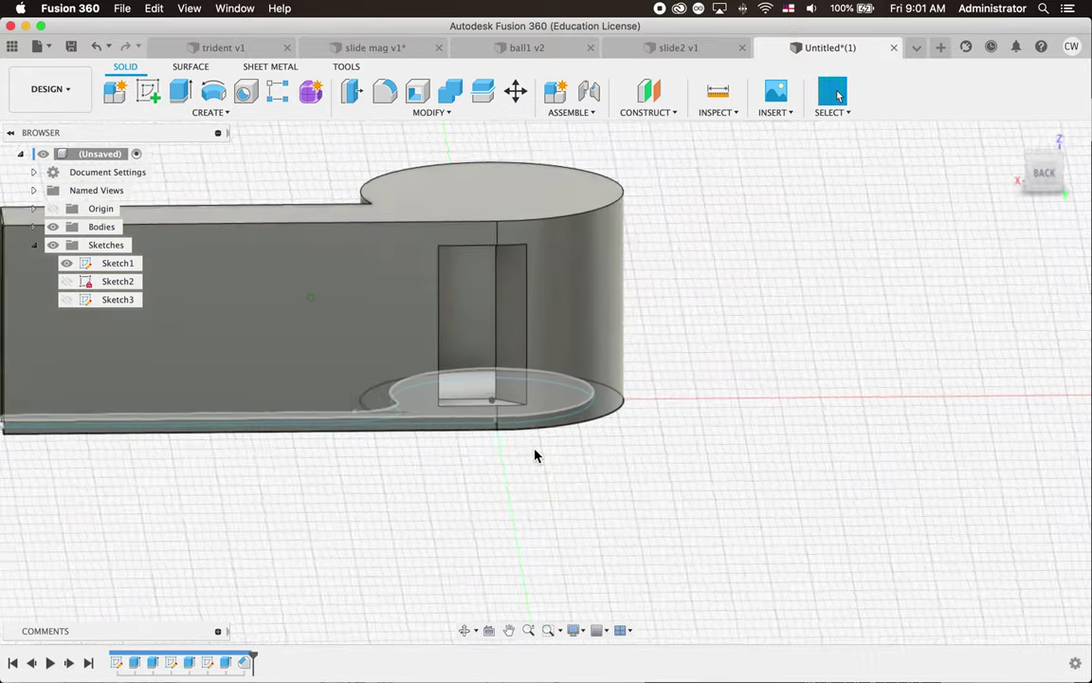
{"action": "scroll", "coordinate": [536, 452], "scroll_direction": "up", "scroll_amount": 1}
{"action": "scroll", "coordinate": [639, 480], "scroll_direction": "left", "scroll_amount": 3}
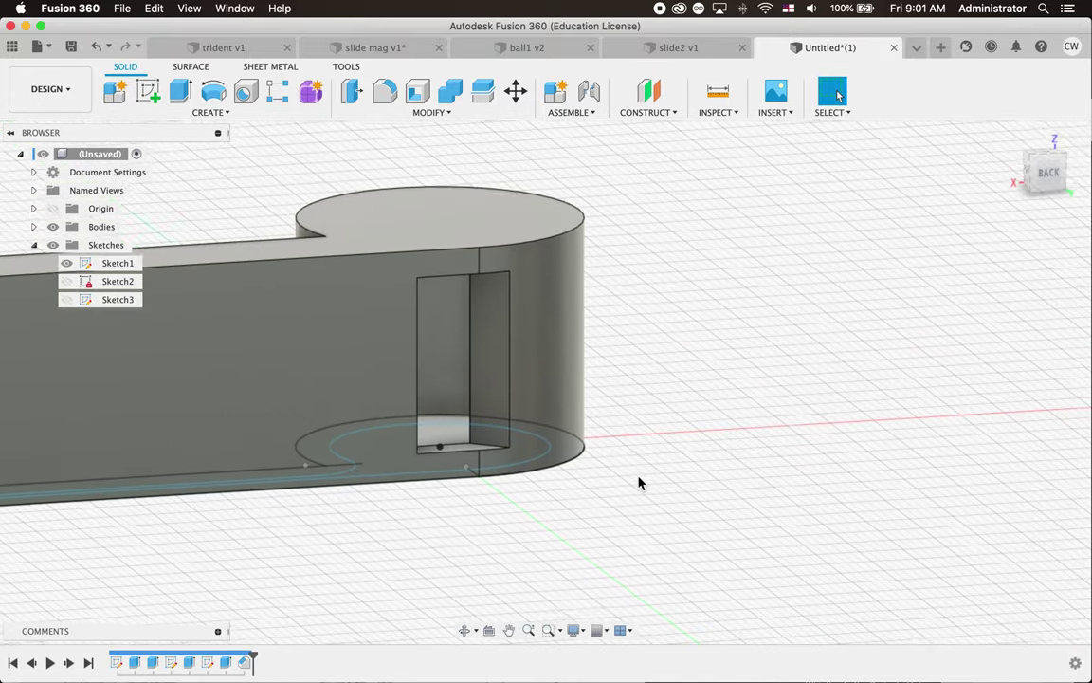
- Start a sphere centred on the chamber's axis, on the inner face of the upper side cover seen through the air opening
{"action": "left_click", "coordinate": [228, 112]}
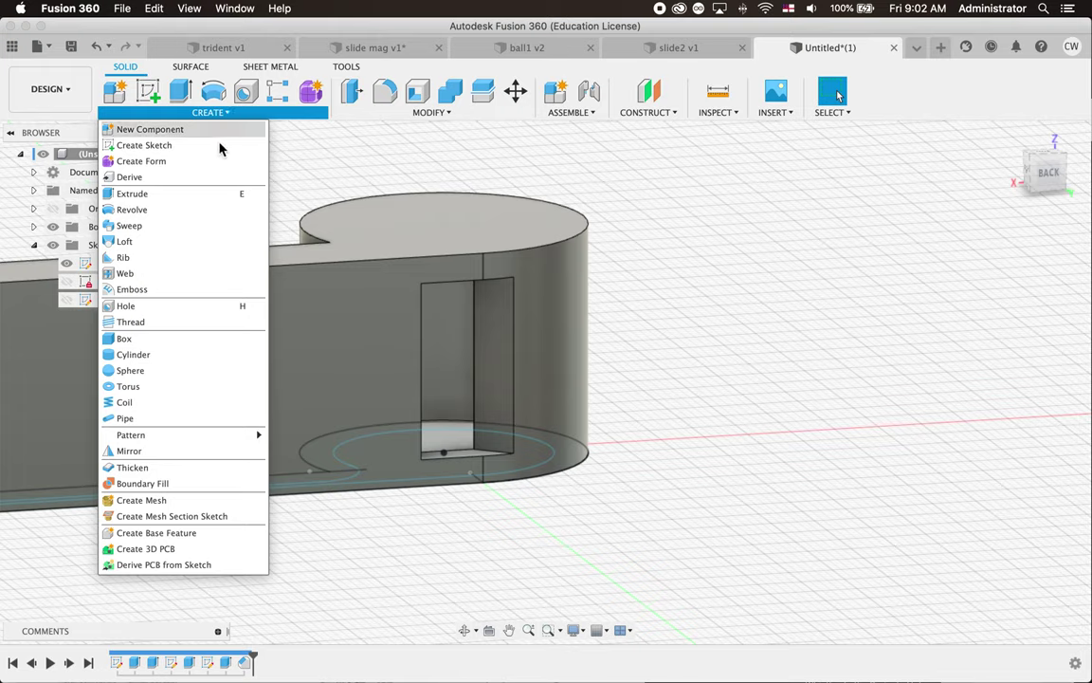
{"action": "left_click", "coordinate": [178, 371]}
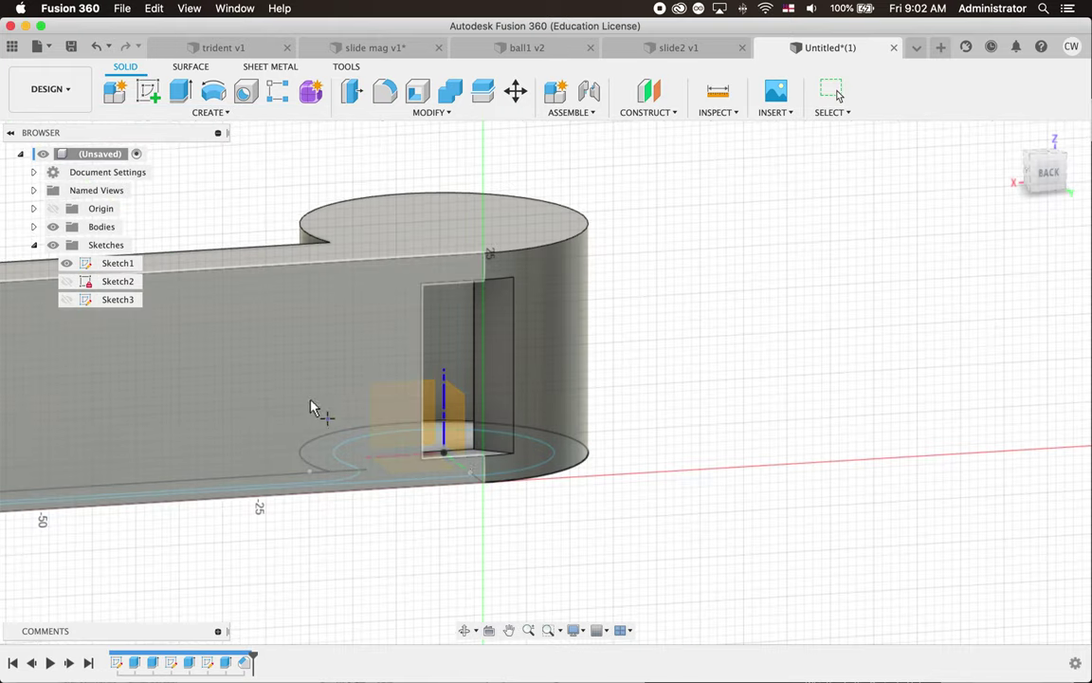
{"action": "scroll", "coordinate": [509, 457], "scroll_direction": "down", "scroll_amount": 5, "text": "shift"}
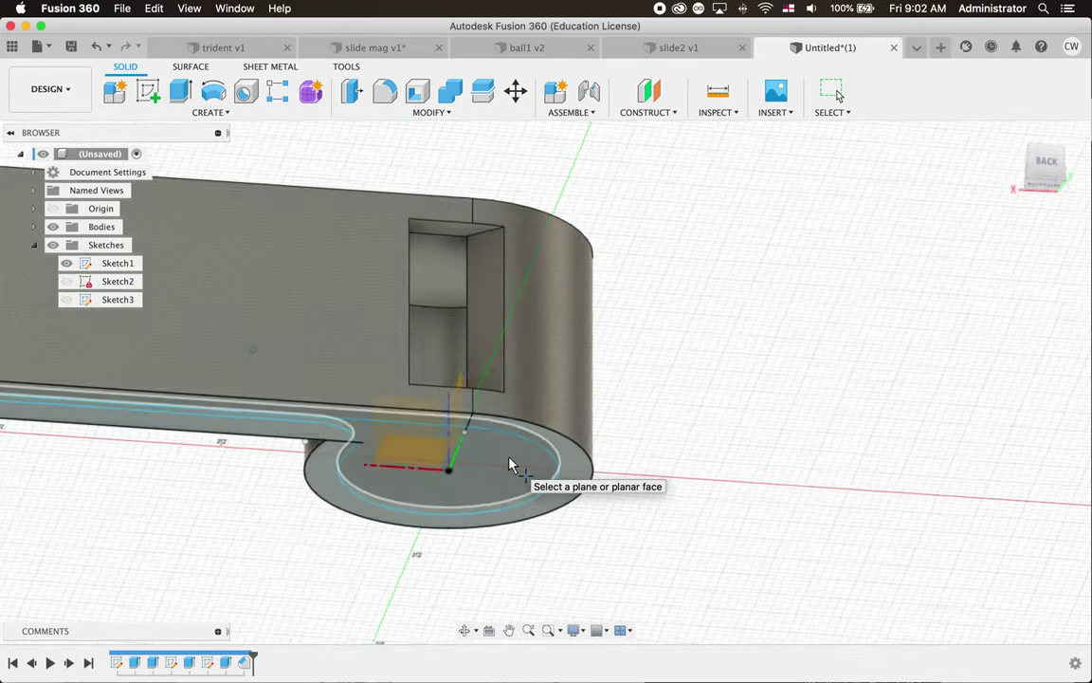
{"action": "scroll", "coordinate": [509, 458], "scroll_direction": "down", "scroll_amount": 2, "text": "shift"}
{"action": "scroll", "coordinate": [453, 401], "scroll_direction": "up", "scroll_amount": 2}
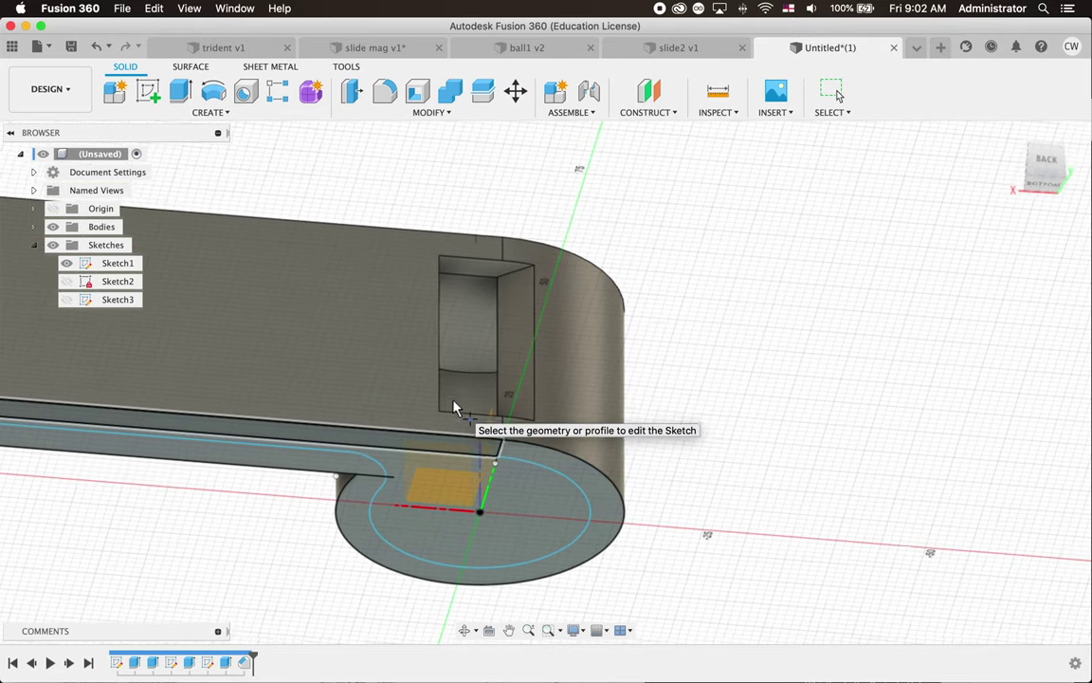
{"action": "scroll", "coordinate": [453, 400], "scroll_direction": "up", "scroll_amount": 1}
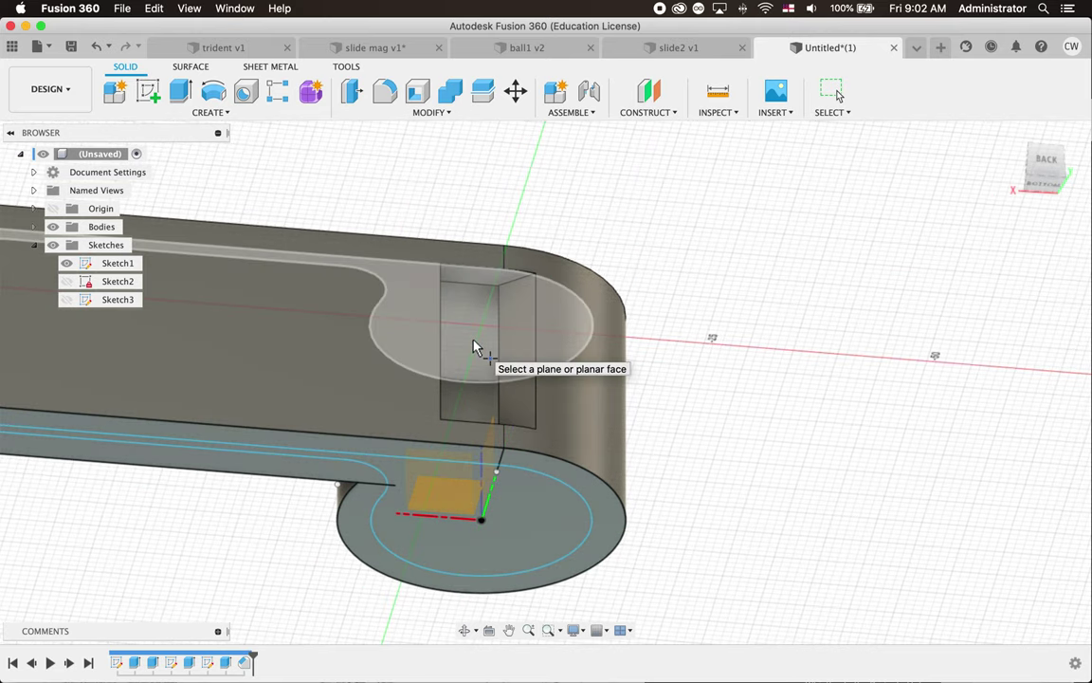
{"action": "left_click", "coordinate": [474, 347]}
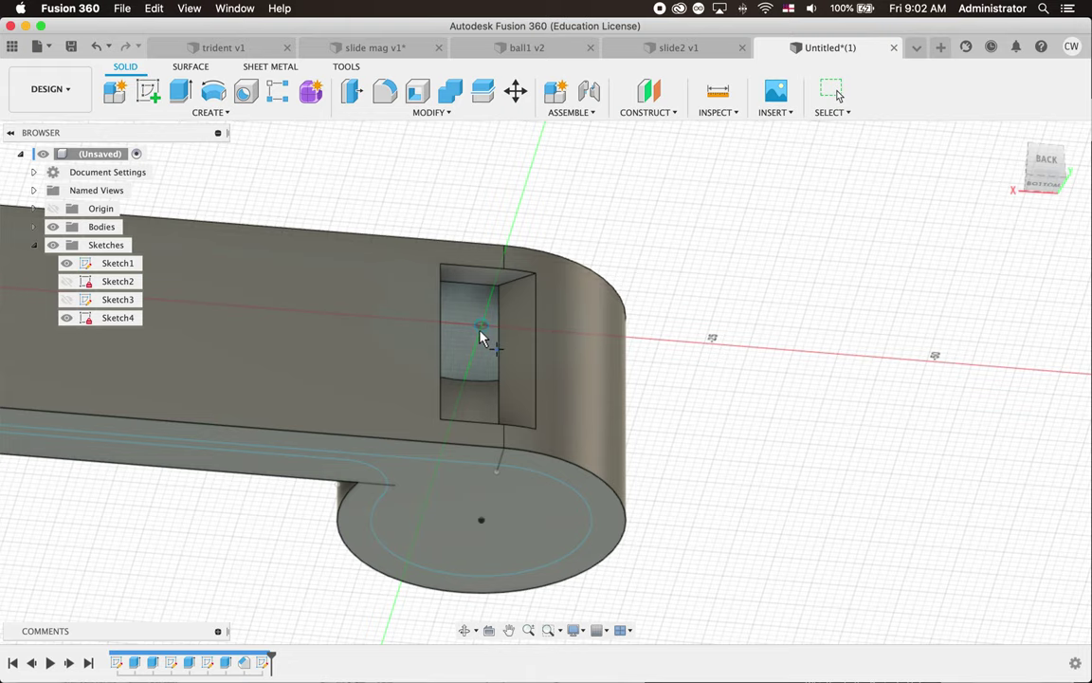
{"action": "left_click", "coordinate": [482, 330]}
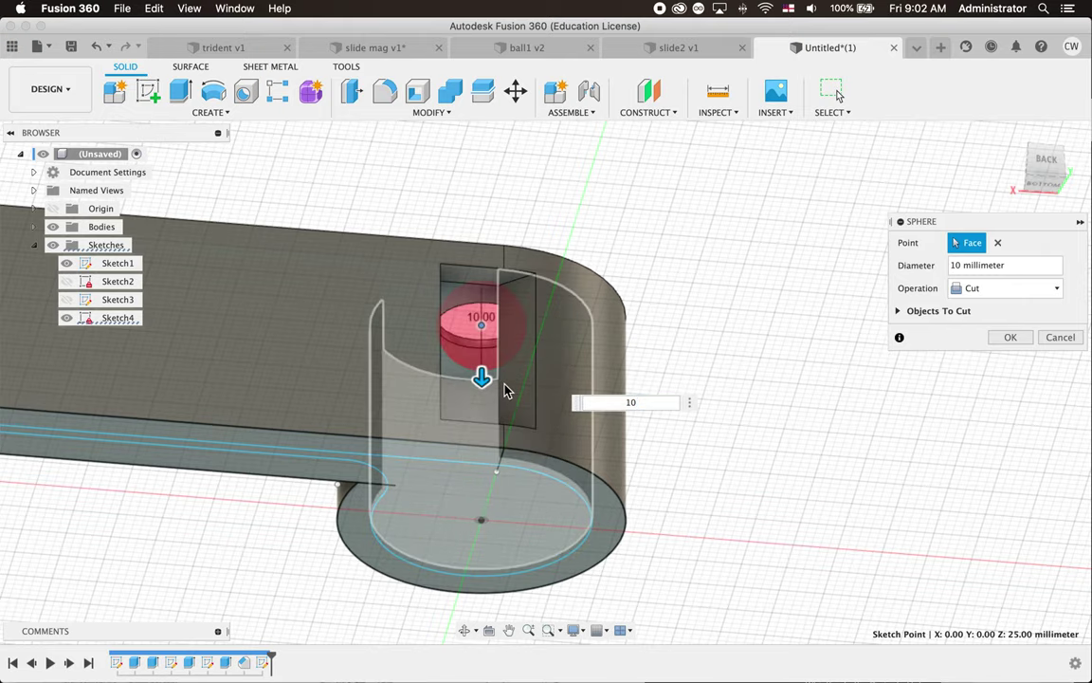
- Set the sphere to a new body with a 10 mm diameter and complete it
{"action": "scroll", "coordinate": [504, 390], "scroll_direction": "up", "scroll_amount": 5, "text": "shift"}
{"action": "middle_click_drag", "start_coordinate": [506, 390], "coordinate": [448, 304], "text": "shift"}
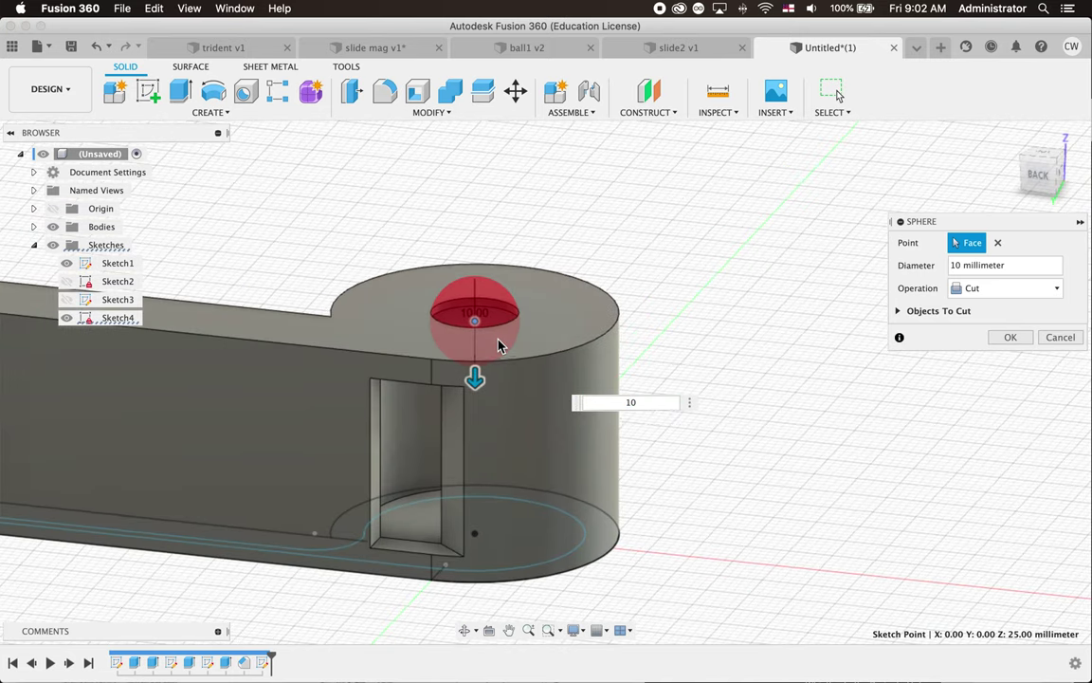
{"action": "left_click", "coordinate": [979, 293]}
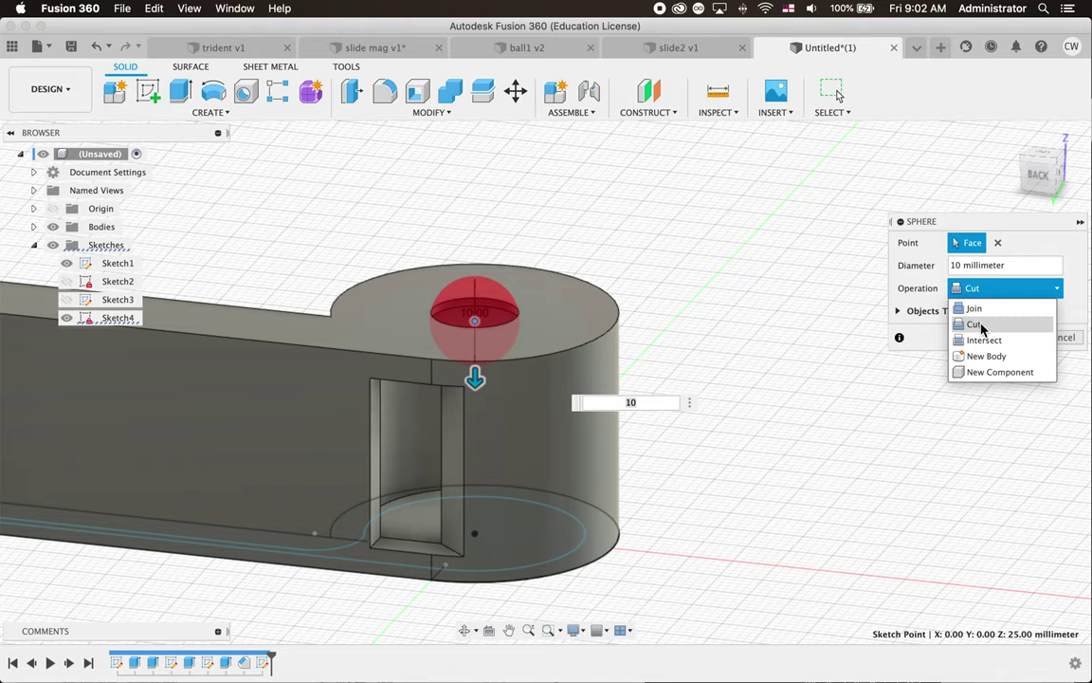
{"action": "left_click", "coordinate": [993, 357]}
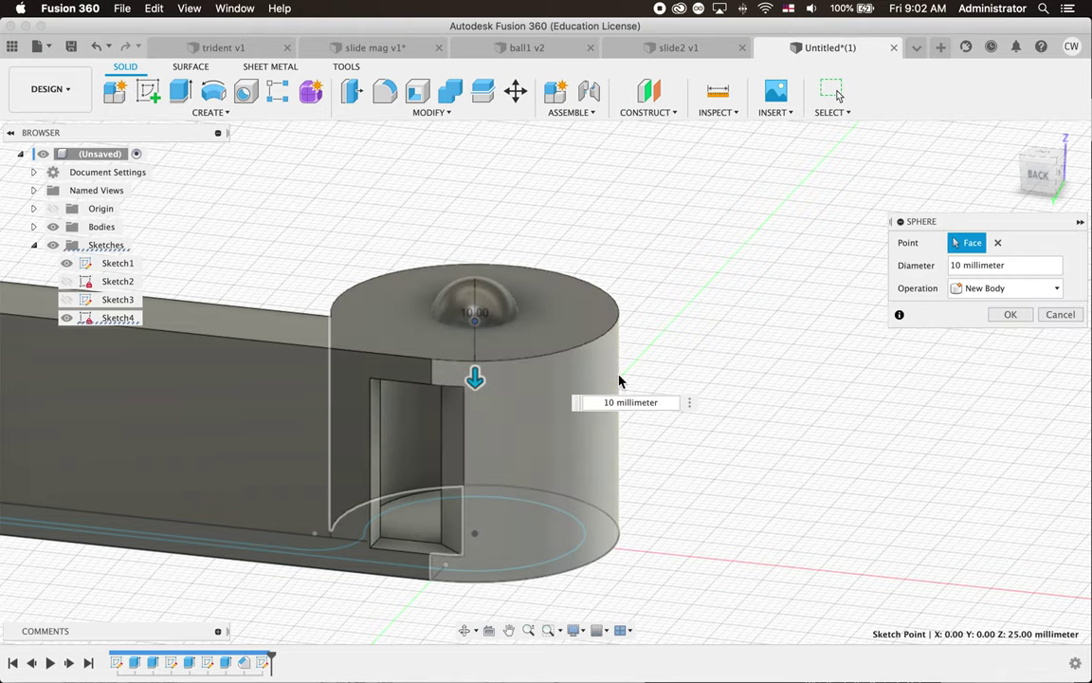
{"action": "middle_click_drag", "start_coordinate": [619, 377], "coordinate": [482, 366], "text": "shift"}
{"action": "left_click_drag", "start_coordinate": [471, 366], "coordinate": [469, 347]}
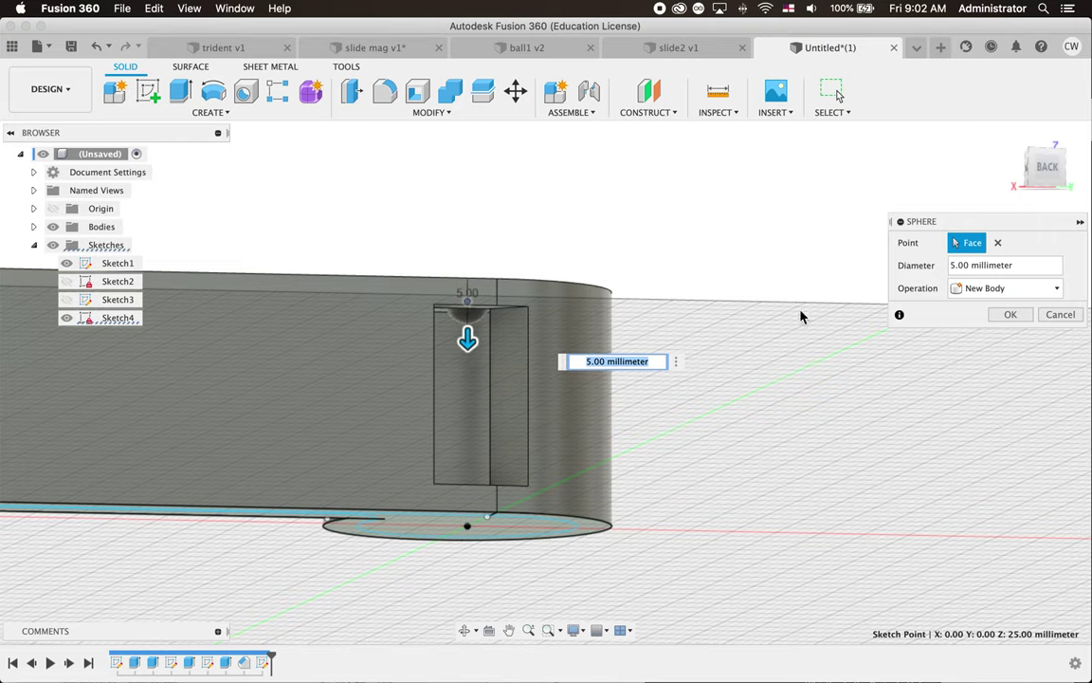
{"action": "type", "text": "10"}
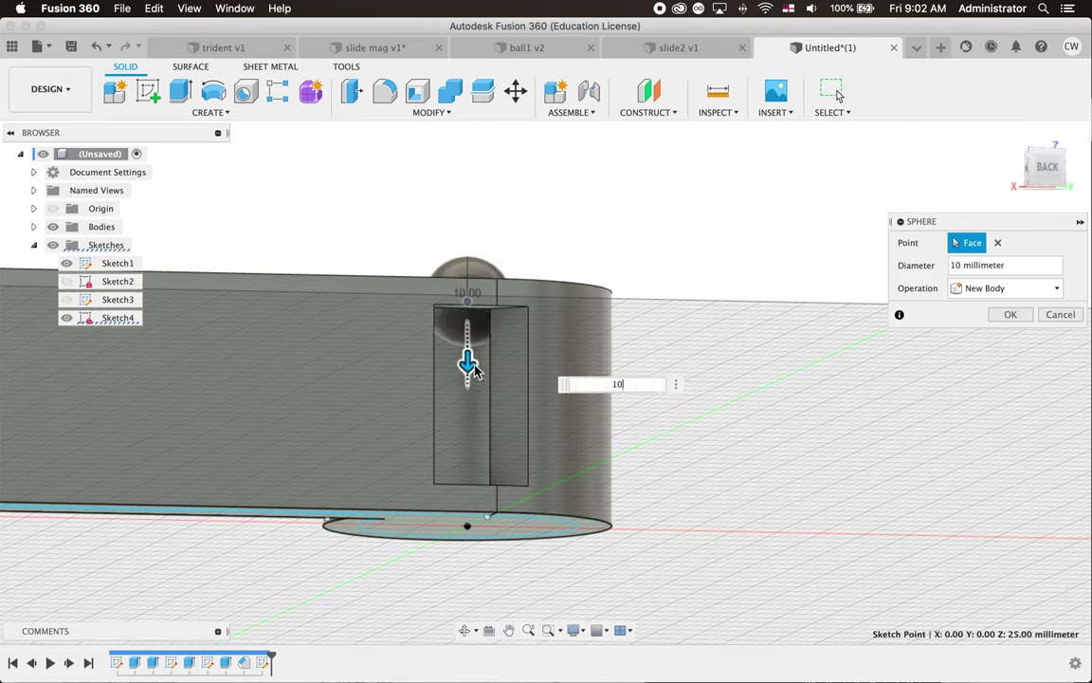
{"action": "mouse_move", "coordinate": [468, 360]}
{"action": "left_mouse_down"}
{"action": "mouse_move", "coordinate": [465, 374]}
{"action": "mouse_move", "coordinate": [467, 359]}
{"action": "left_mouse_up"}
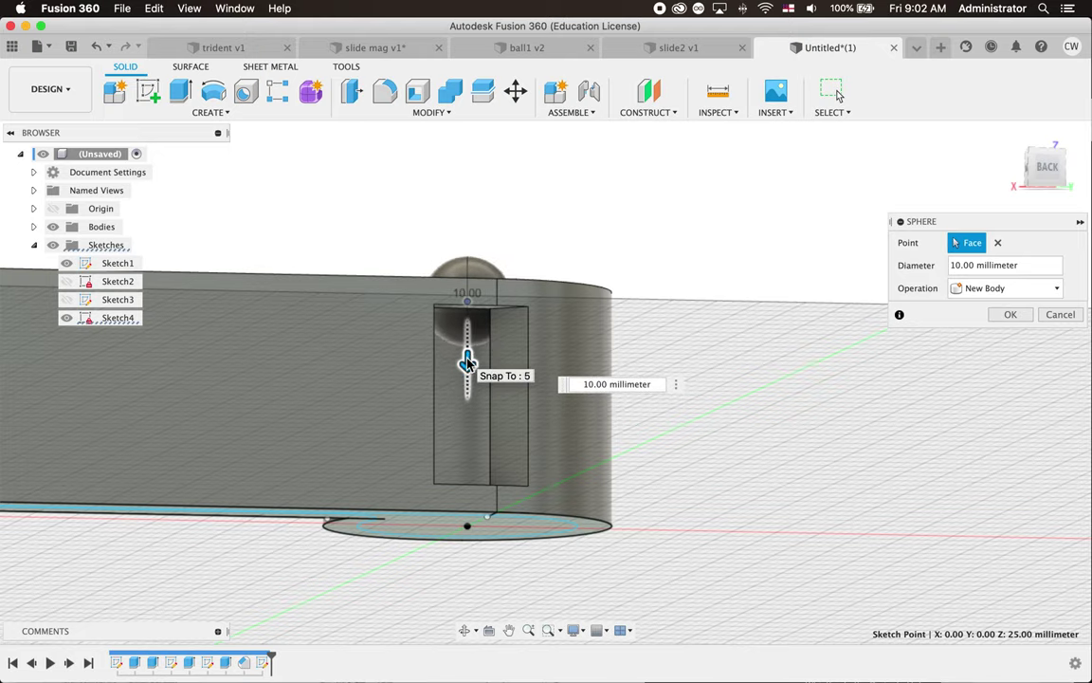
{"action": "left_click", "coordinate": [1010, 315]}
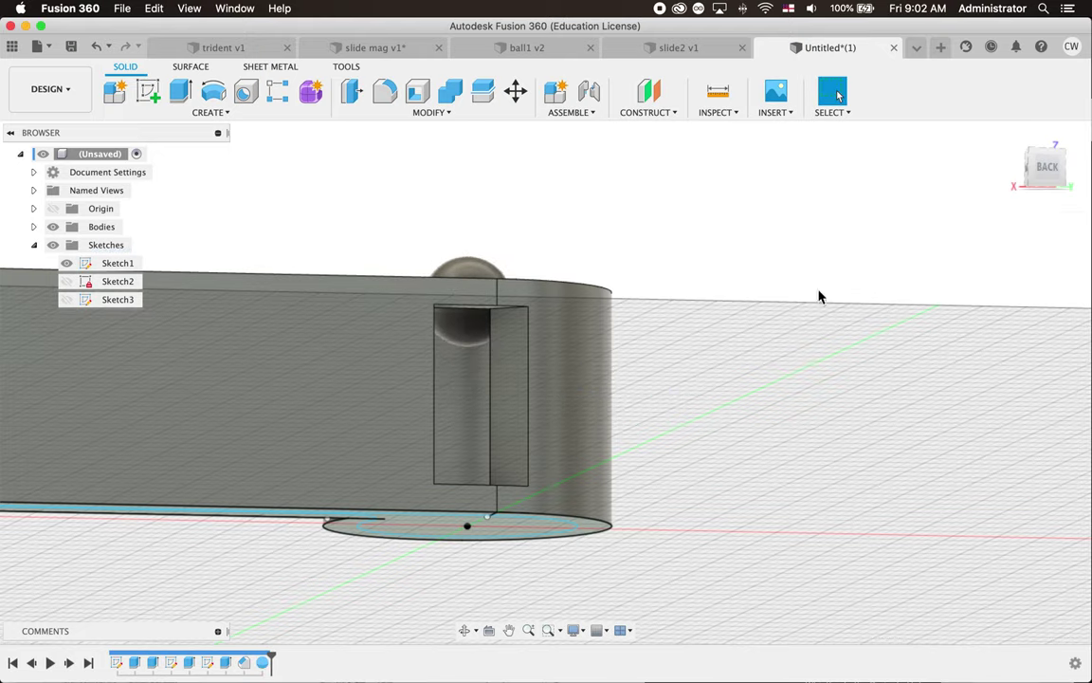
- Start moving the sphere body down into the chamber with a Z distance of -6 mm
{"action": "scroll", "coordinate": [706, 264], "scroll_direction": "up", "scroll_amount": 5, "text": "shift"}
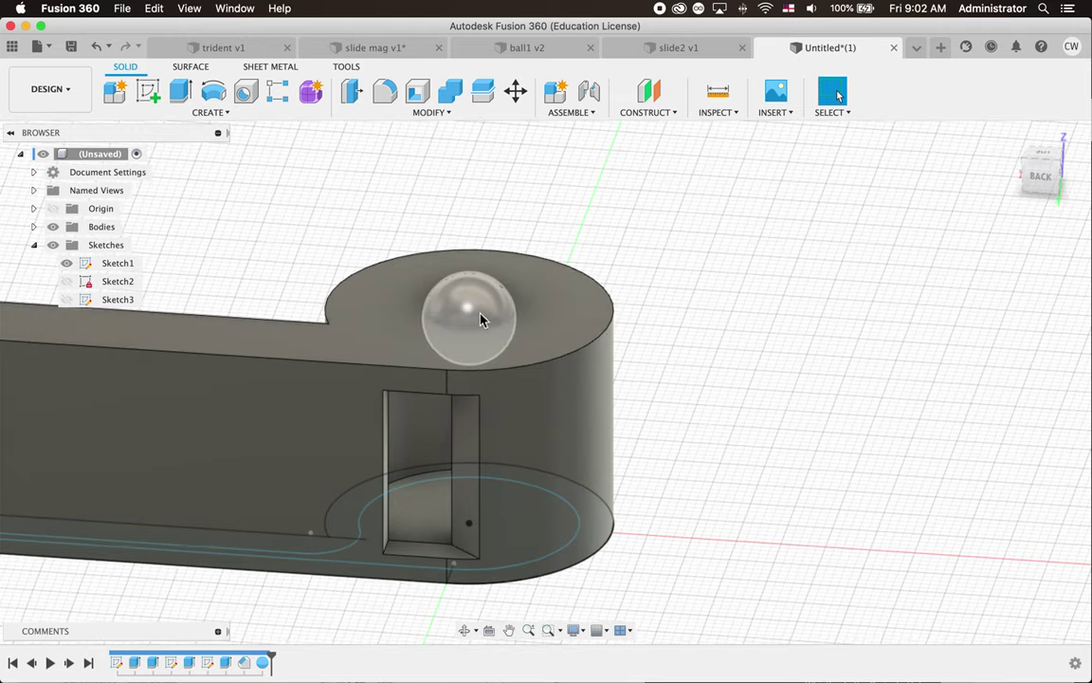
{"action": "scroll", "coordinate": [483, 321], "scroll_direction": "down", "scroll_amount": 5, "text": "shift"}
{"action": "scroll", "coordinate": [484, 323], "scroll_direction": "down", "scroll_amount": 3, "text": "shift"}
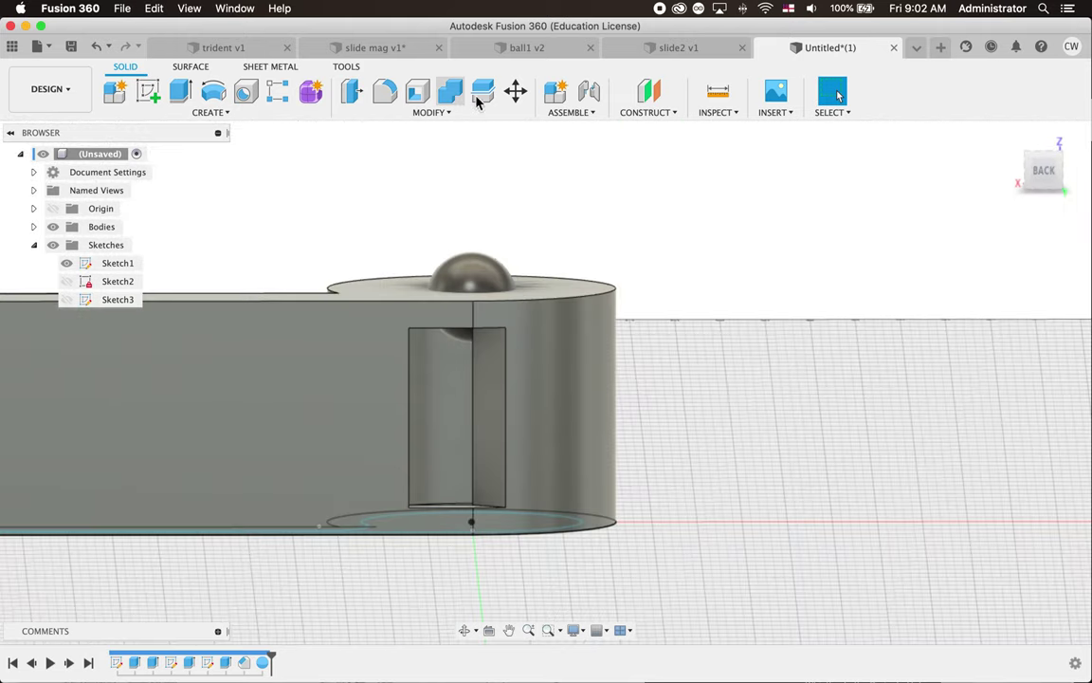
{"action": "left_click", "coordinate": [515, 92]}
{"action": "left_click", "coordinate": [476, 270]}
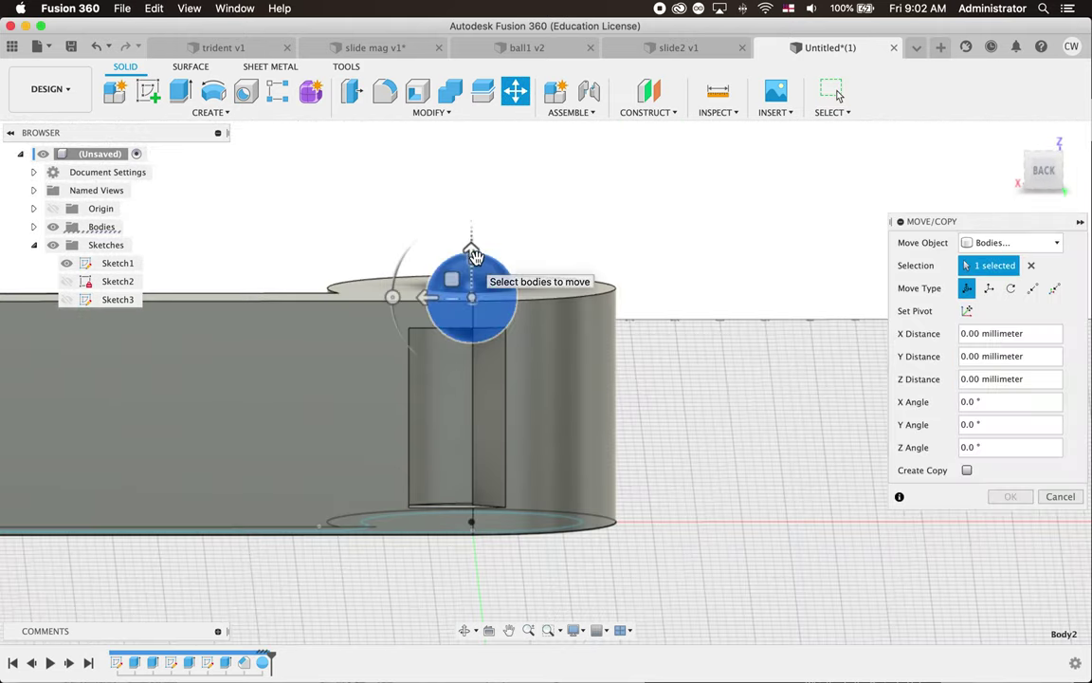
{"action": "left_click_drag", "start_coordinate": [471, 251], "coordinate": [474, 306]}
{"action": "scroll", "coordinate": [473, 308], "scroll_direction": "up", "scroll_amount": 3, "text": "shift"}
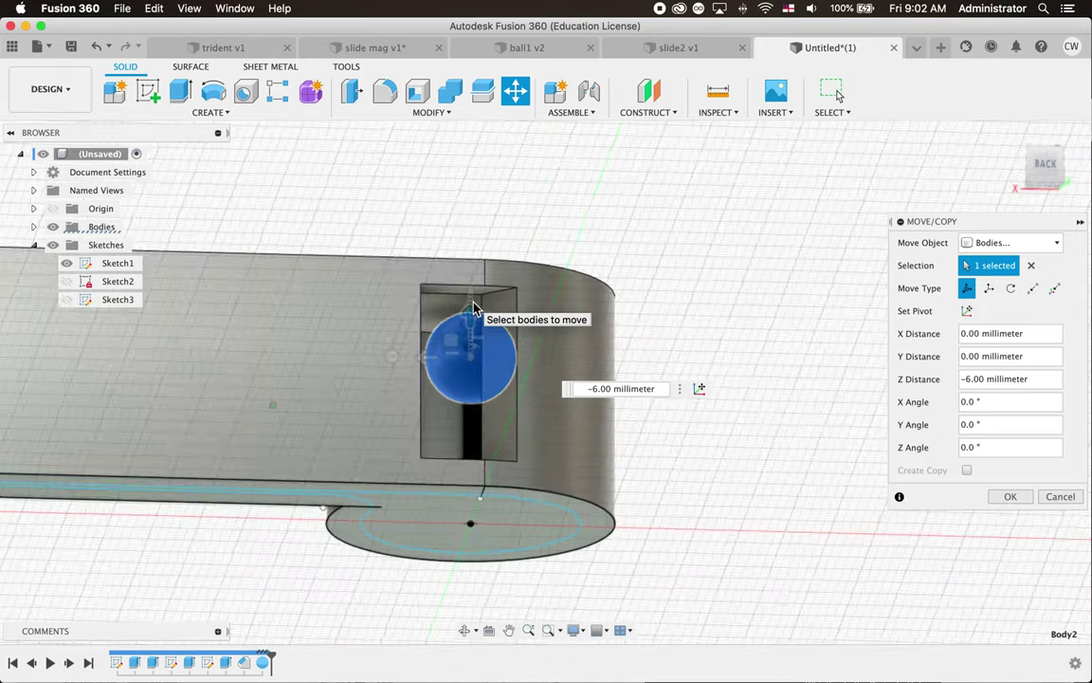
{"action": "scroll", "coordinate": [473, 308], "scroll_direction": "up", "scroll_amount": 3}
{"action": "scroll", "coordinate": [474, 306], "scroll_direction": "up", "scroll_amount": 3}
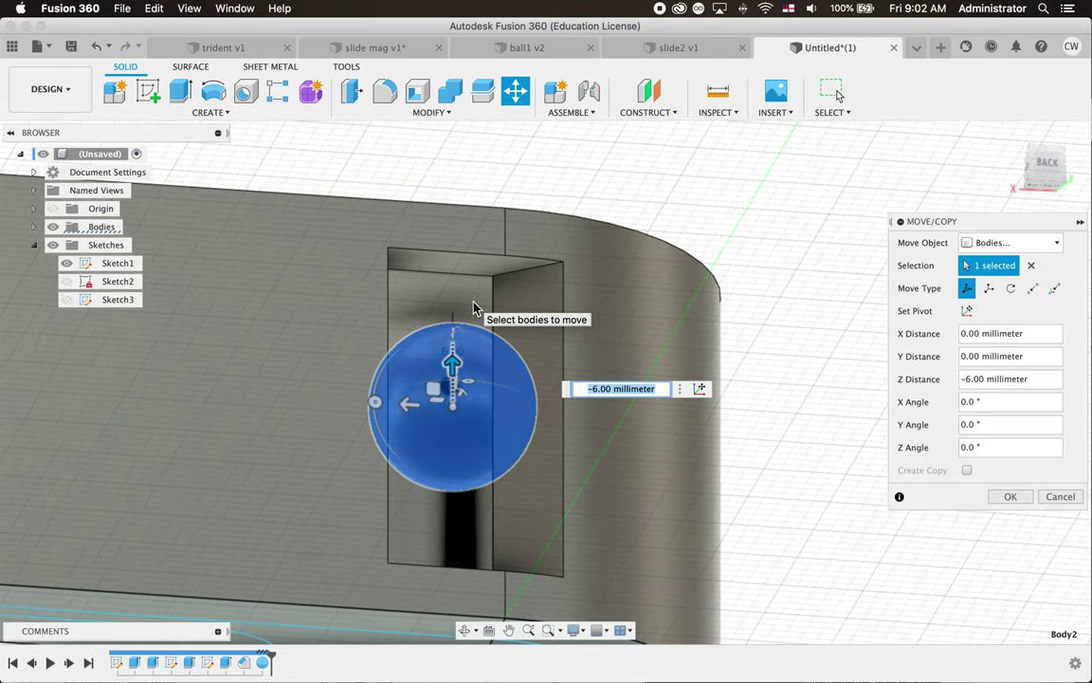
{"action": "scroll", "coordinate": [475, 305], "scroll_direction": "up", "scroll_amount": 3, "text": "shift"}
{"action": "scroll", "coordinate": [476, 304], "scroll_direction": "down", "scroll_amount": 2, "text": "shift"}
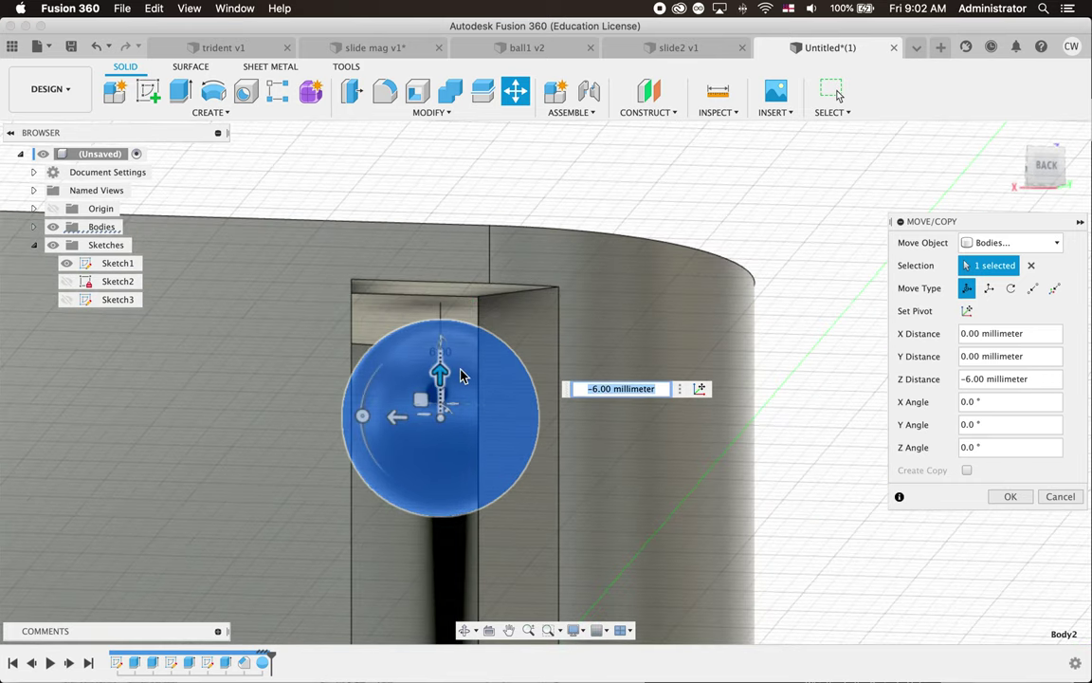
- Try Z distances of -5 mm and -4 mm for the sphere, checking its position against the upper cover from the back
{"action": "left_click_drag", "start_coordinate": [441, 372], "coordinate": [464, 411]}
{"action": "scroll", "coordinate": [465, 410], "scroll_direction": "right", "scroll_amount": 3, "text": "shift"}
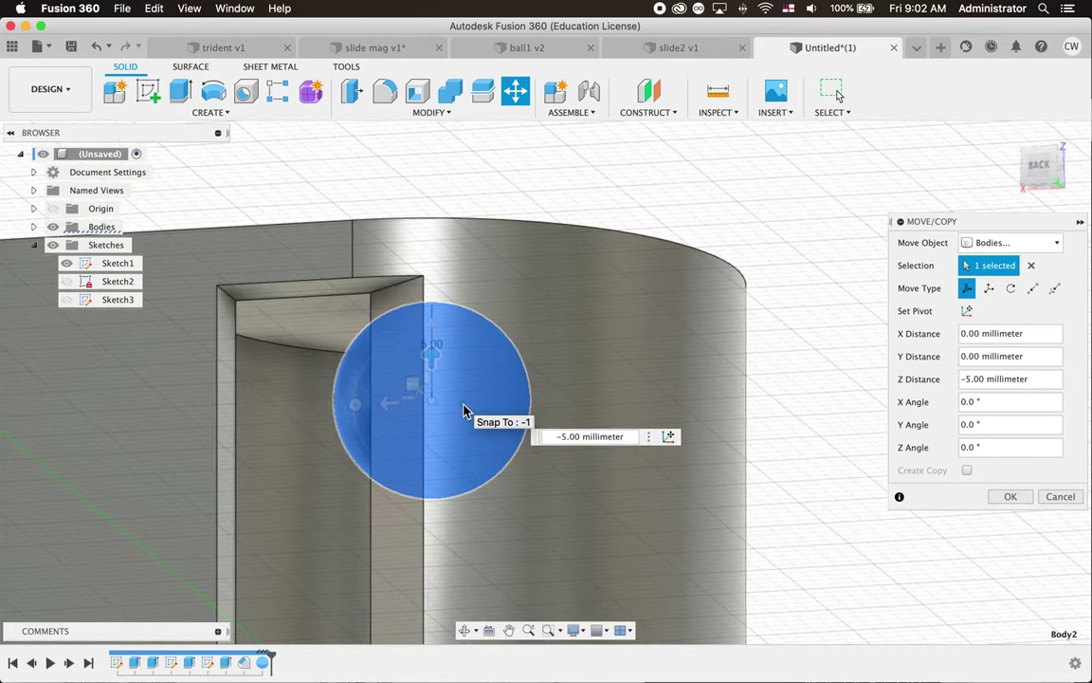
{"action": "scroll", "coordinate": [466, 409], "scroll_direction": "left", "scroll_amount": 3, "text": "shift"}
{"action": "left_click", "coordinate": [564, 436]}
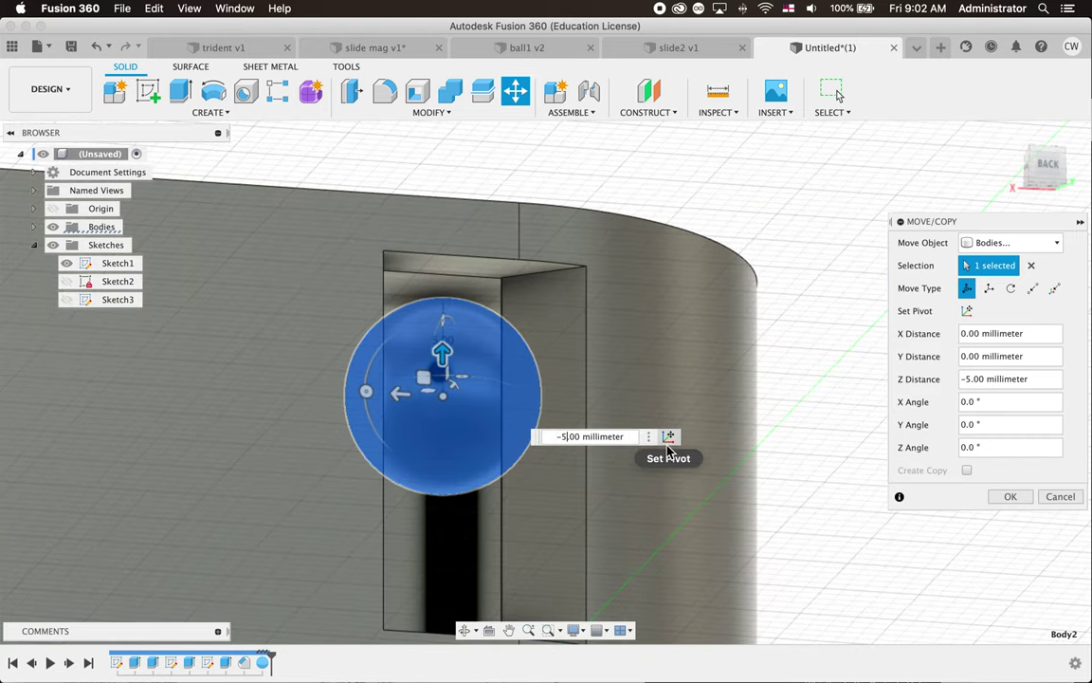
{"action": "type", "text": "4"}
{"action": "key", "text": "Return"}
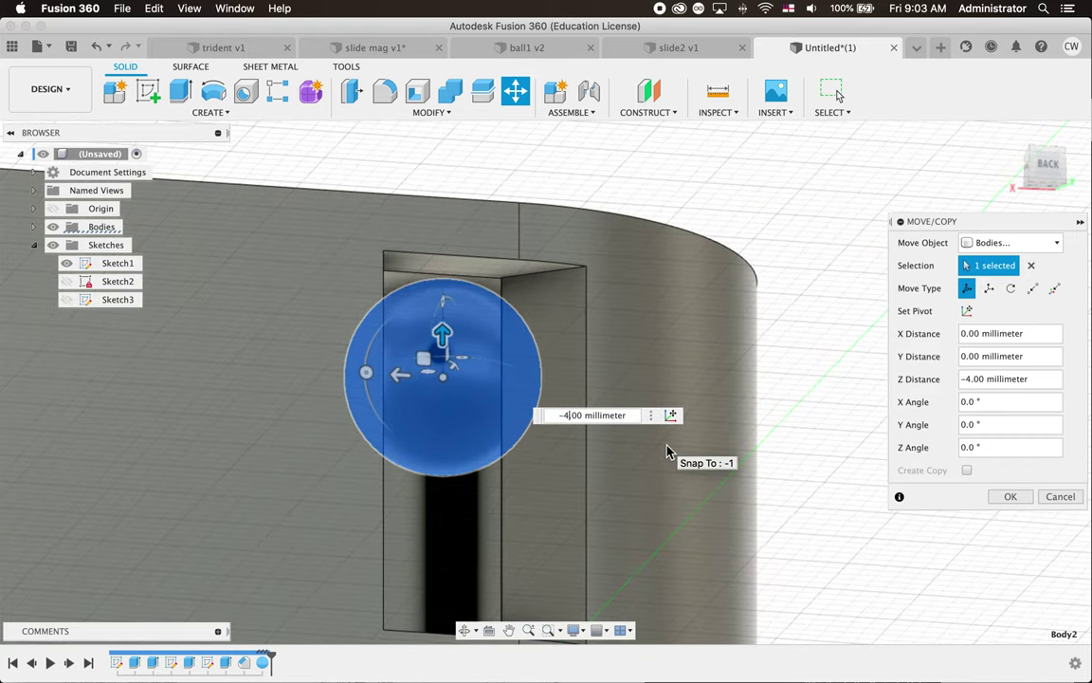
{"action": "scroll", "coordinate": [450, 370], "scroll_direction": "down", "scroll_amount": 3}
{"action": "scroll", "coordinate": [450, 370], "scroll_direction": "up", "scroll_amount": 3, "text": "shift"}
{"action": "scroll", "coordinate": [450, 369], "scroll_direction": "down", "scroll_amount": 2, "text": "shift"}
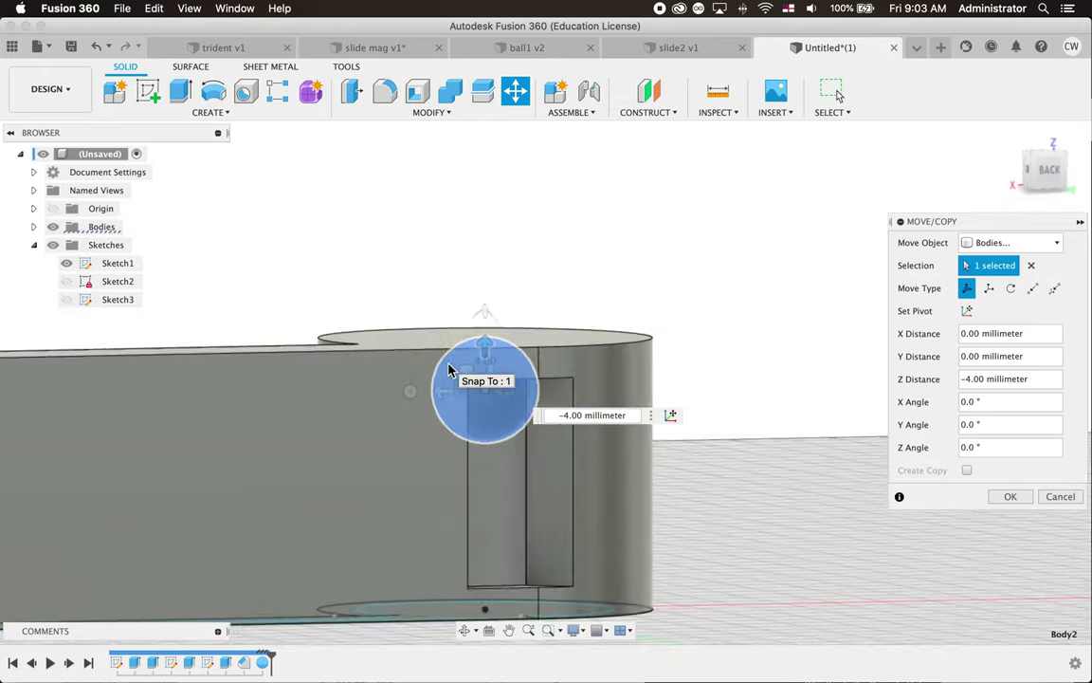
{"action": "left_click", "coordinate": [1050, 169]}
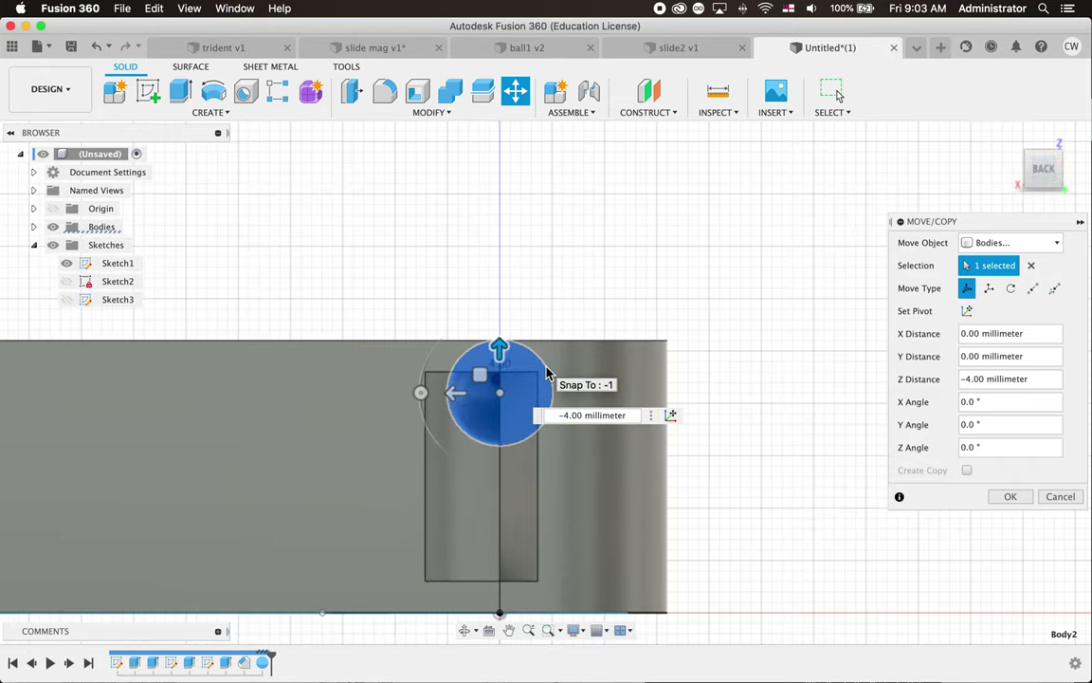
{"action": "scroll", "coordinate": [546, 372], "scroll_direction": "up", "scroll_amount": 3}
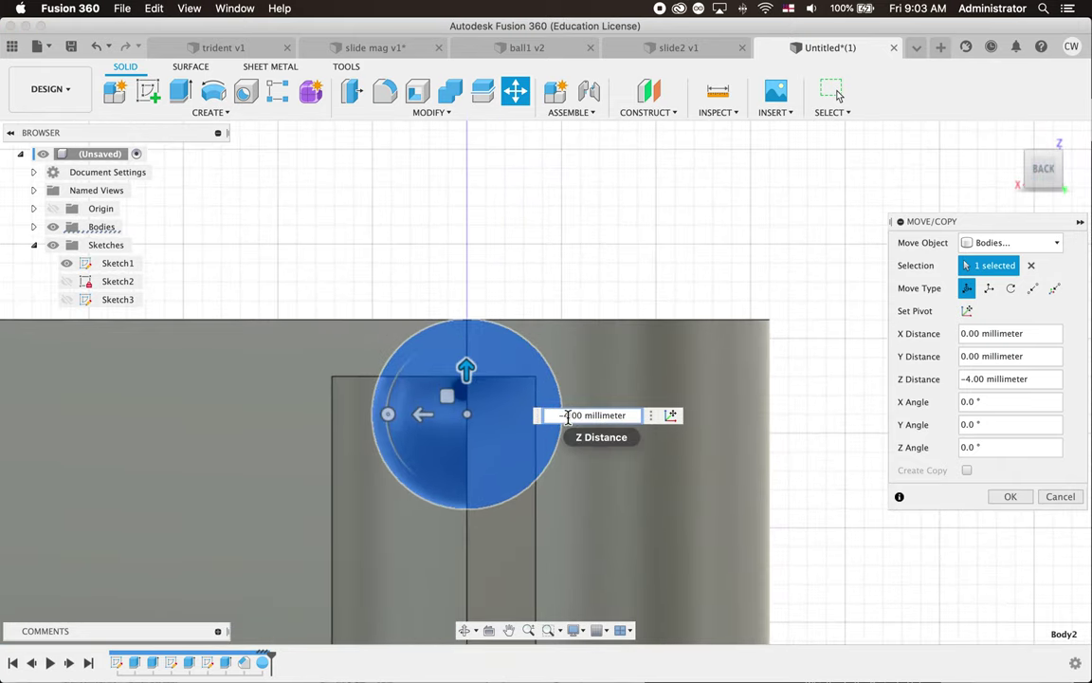
- Change the sphere's Z distance to -5 mm and finally -4.9 mm, and complete the move
{"action": "left_click", "coordinate": [568, 418]}
{"action": "key", "text": "BackSpace"}
{"action": "type", "text": "5"}
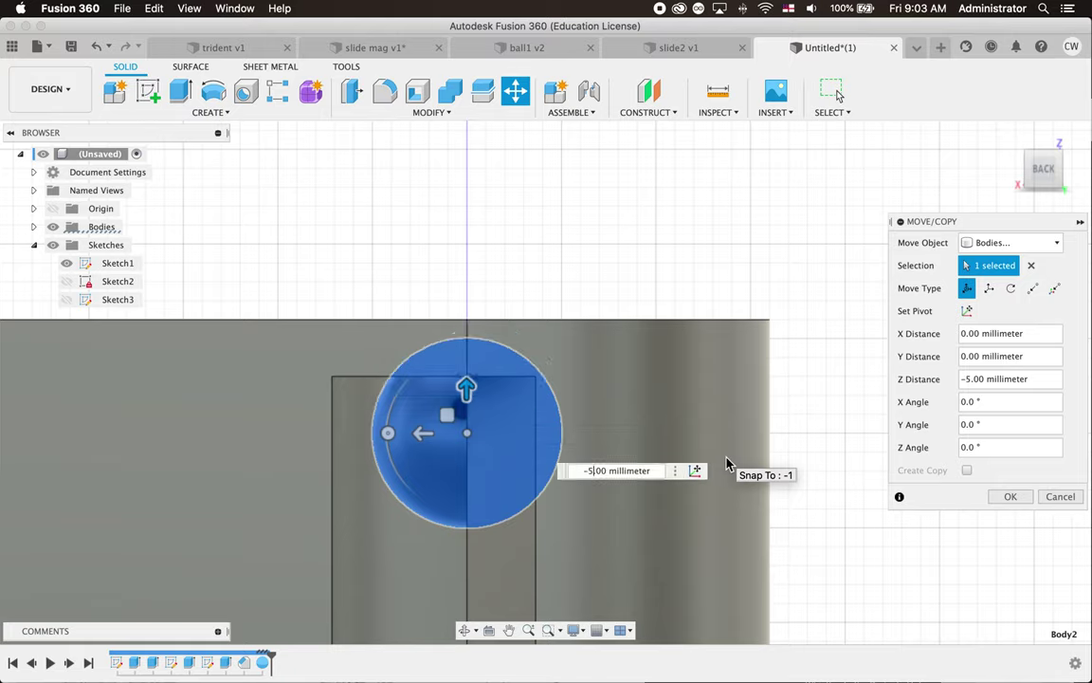
{"action": "key", "text": "BackSpace"}
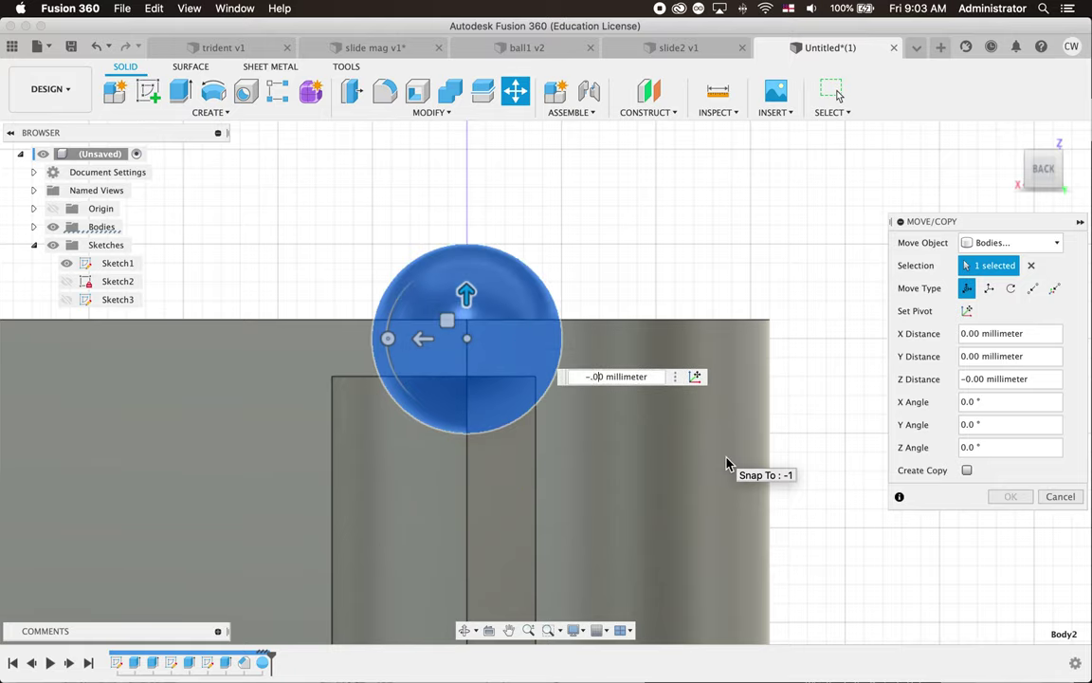
{"action": "key", "text": "Delete"}
{"action": "key", "text": "Delete"}
{"action": "key", "text": "Delete"}
{"action": "type", "text": "4."}
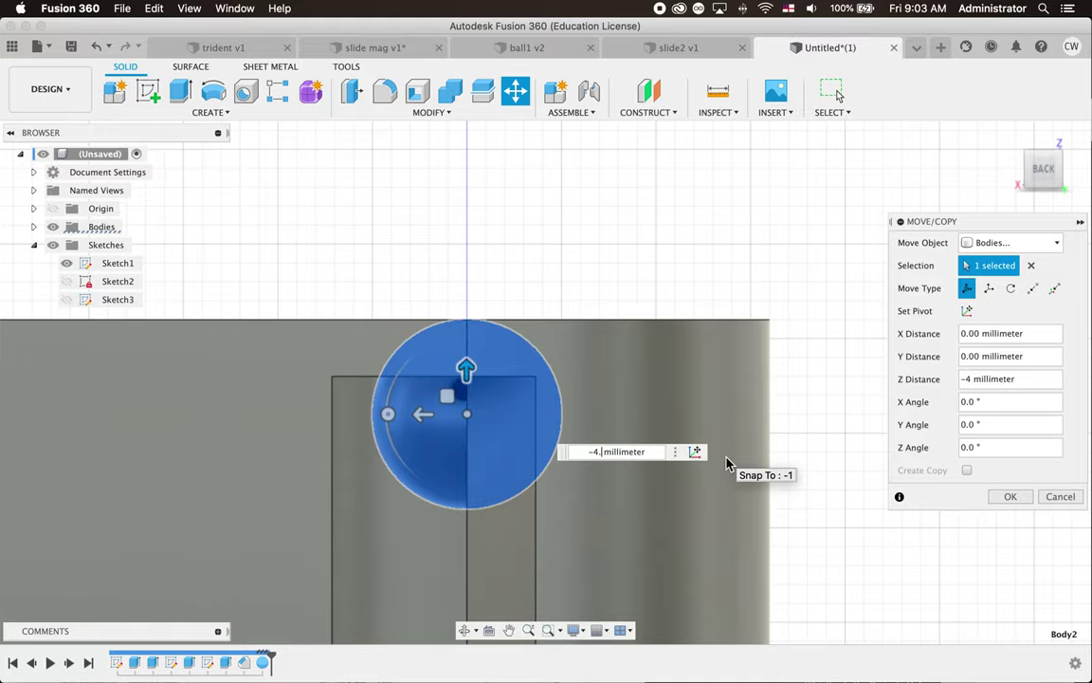
{"action": "type", "text": "9"}
{"action": "key", "text": "Return"}
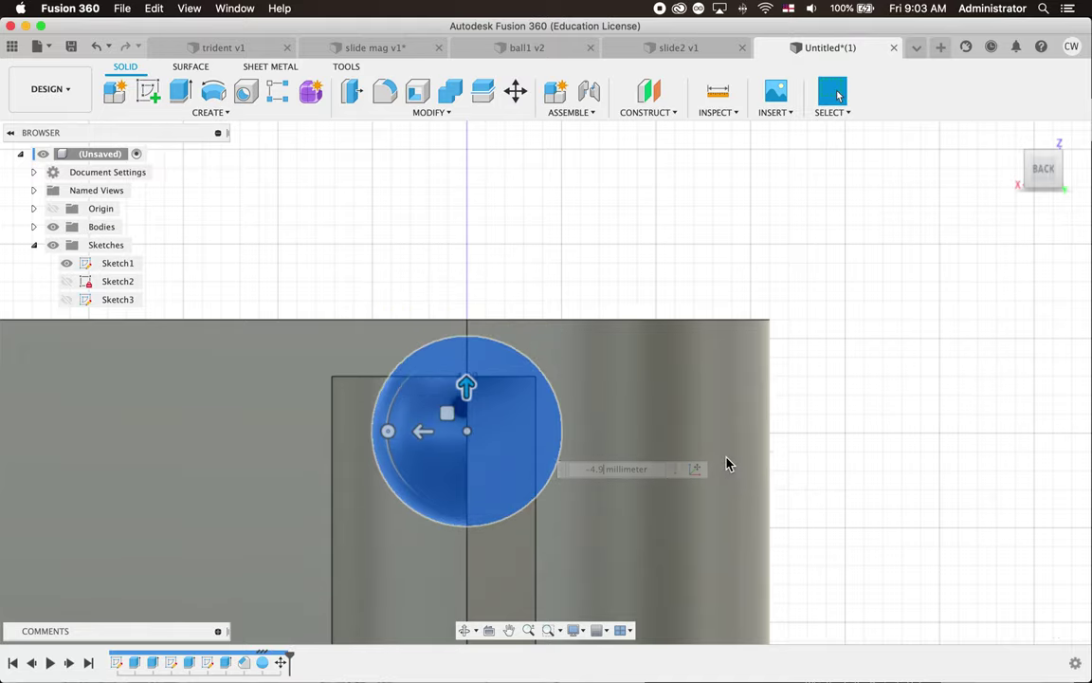
- Examine the sphere inside the chamber through the air opening and the whole whistle from all sides
{"action": "scroll", "coordinate": [541, 447], "scroll_direction": "down", "scroll_amount": 5, "text": "shift"}
{"action": "scroll", "coordinate": [385, 474], "scroll_direction": "down", "scroll_amount": 5}
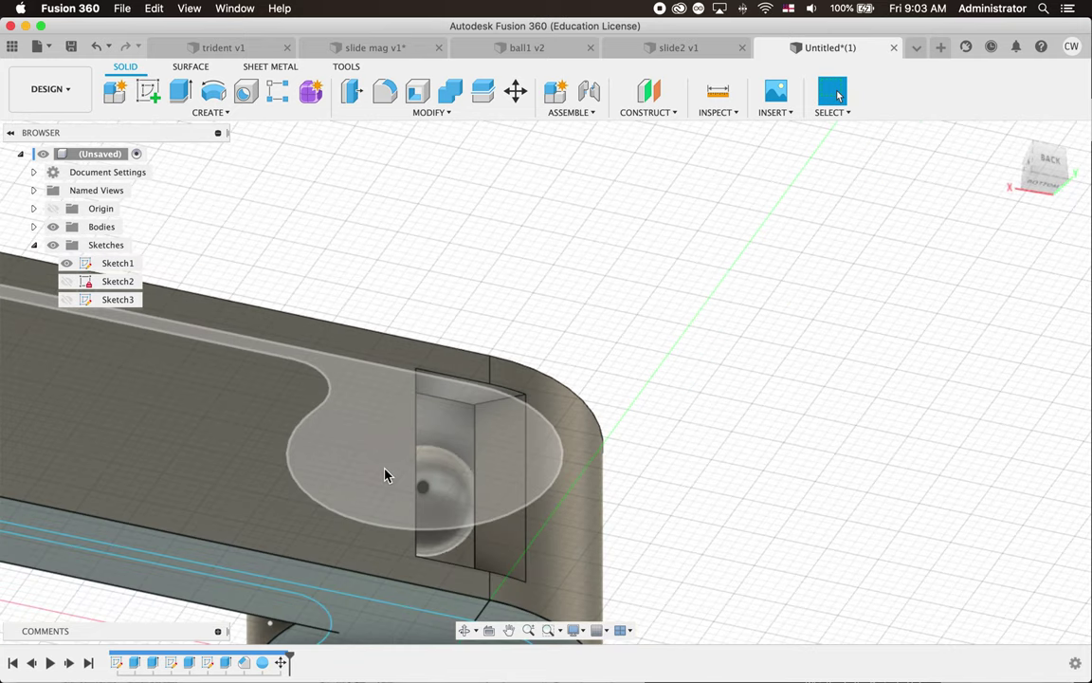
{"action": "scroll", "coordinate": [383, 475], "scroll_direction": "up", "scroll_amount": 5, "text": "shift"}
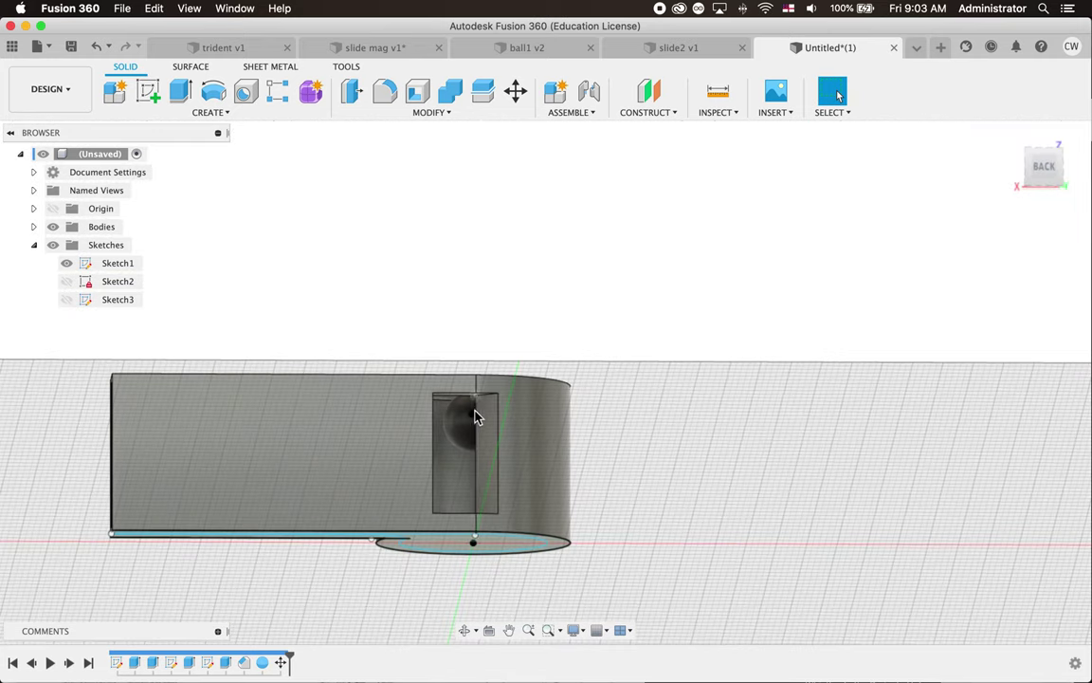
{"action": "scroll", "coordinate": [480, 419], "scroll_direction": "up", "scroll_amount": 5, "text": "shift"}
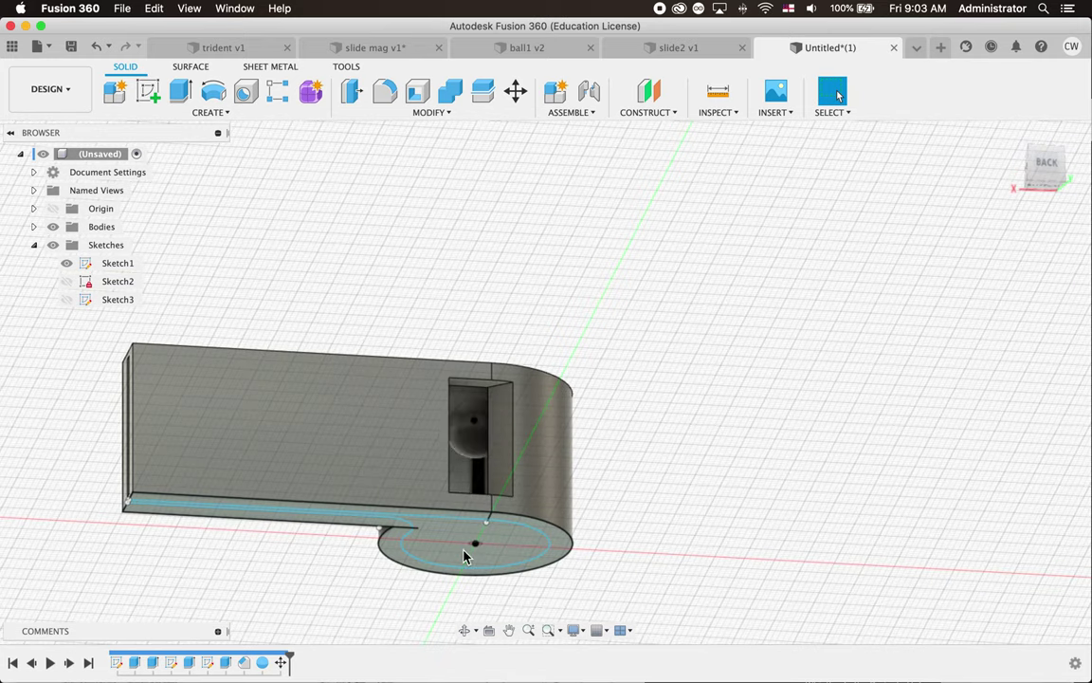
{"action": "scroll", "coordinate": [463, 555], "scroll_direction": "left", "scroll_amount": 5, "text": "shift"}
{"action": "scroll", "coordinate": [464, 555], "scroll_direction": "right", "scroll_amount": 5, "text": "shift"}
{"action": "scroll", "coordinate": [463, 556], "scroll_direction": "up", "scroll_amount": 10, "text": "shift"}
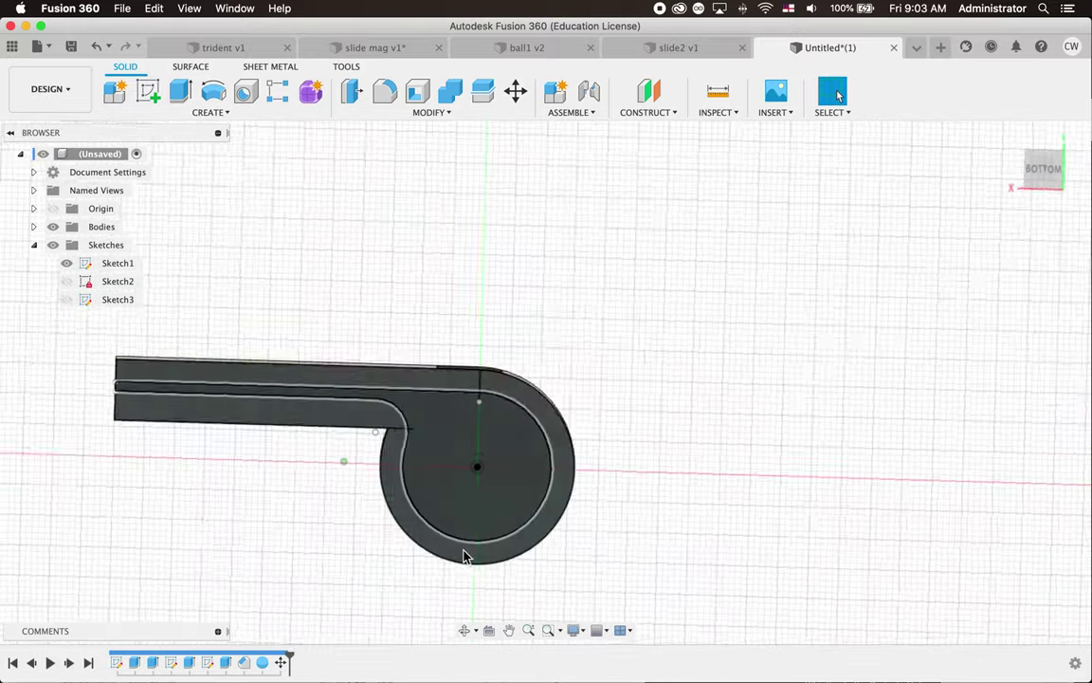
{"action": "scroll", "coordinate": [464, 557], "scroll_direction": "up", "scroll_amount": 8, "text": "shift"}
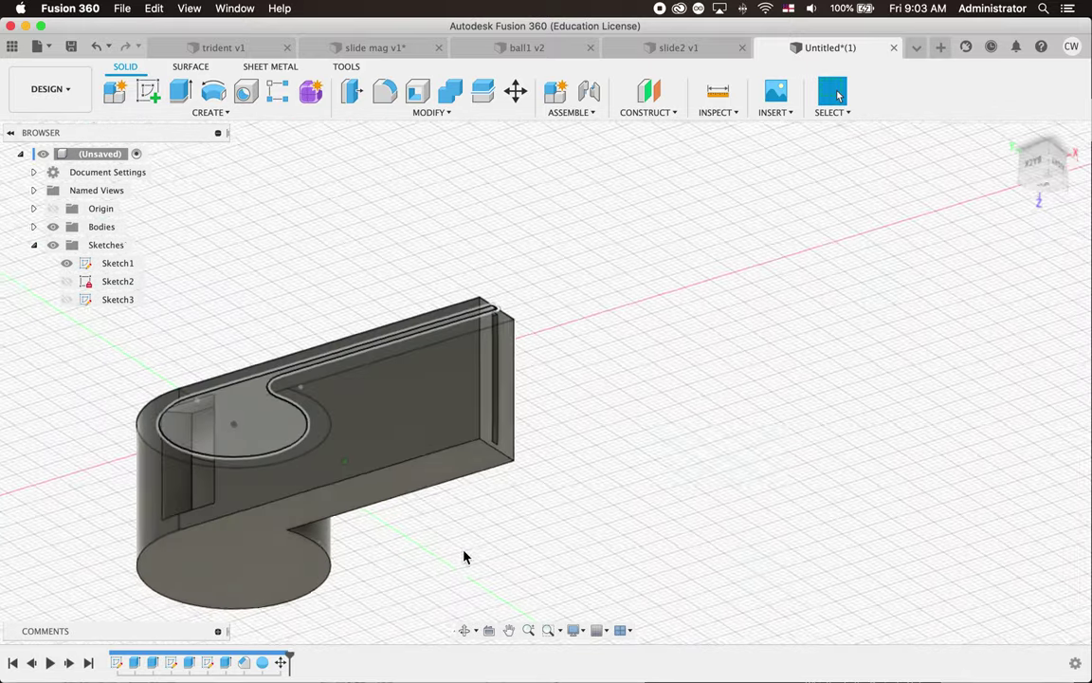
- List the model's bodies and highlight the whistle body and the sphere body in turn to check that they are separate
{"action": "left_click", "coordinate": [34, 227]}
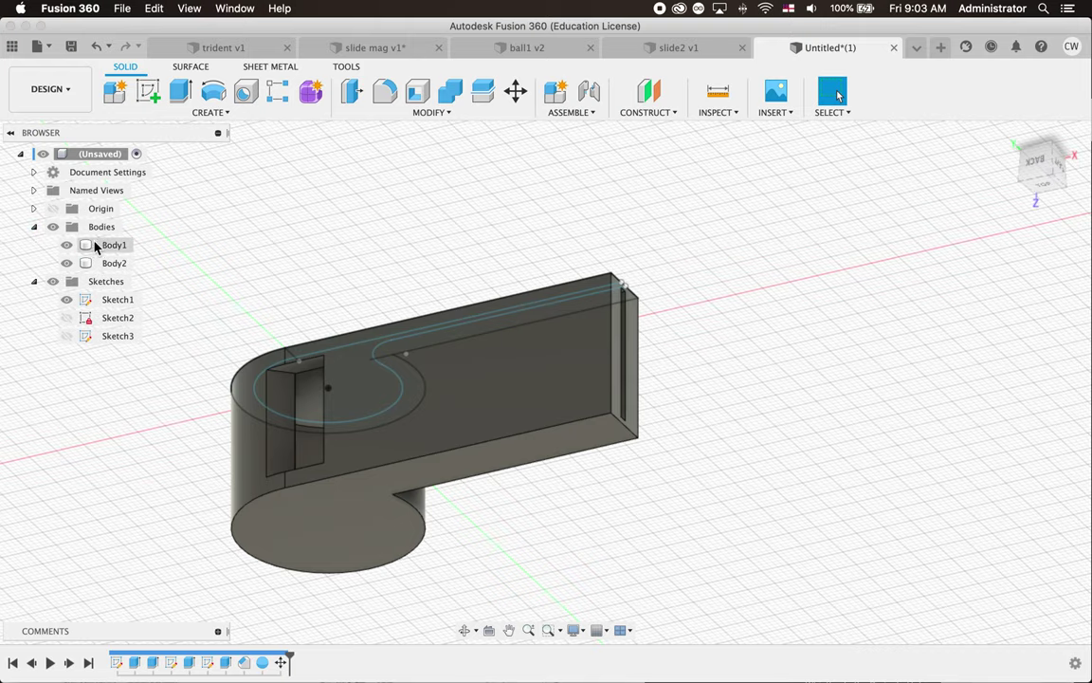
{"action": "left_click", "coordinate": [112, 245]}
{"action": "left_click", "coordinate": [107, 265]}
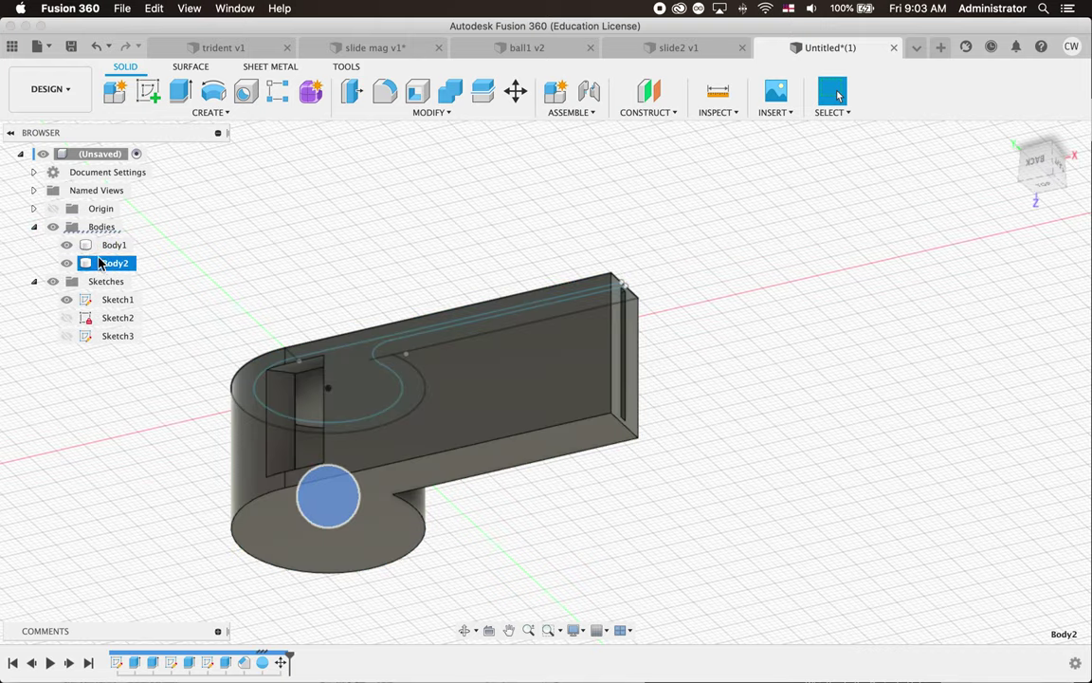
{"action": "left_click", "coordinate": [105, 246]}
{"action": "left_click", "coordinate": [102, 264]}
{"action": "scroll", "coordinate": [291, 366], "scroll_direction": "left", "scroll_amount": 5, "text": "shift"}
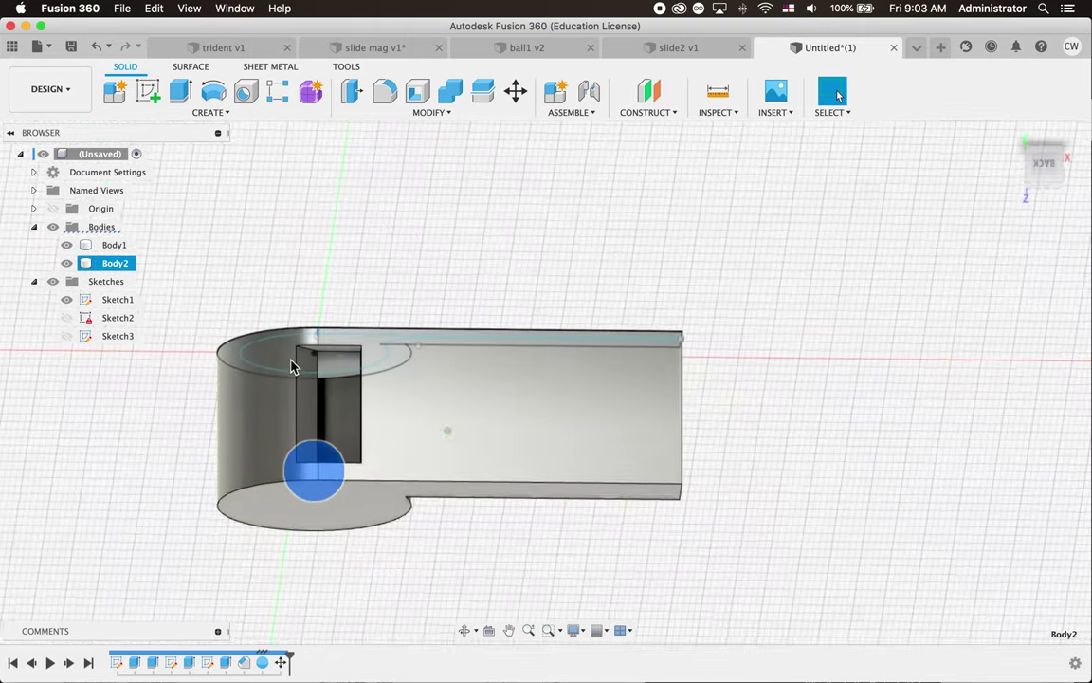
{"action": "scroll", "coordinate": [292, 365], "scroll_direction": "down", "scroll_amount": 3, "text": "shift"}
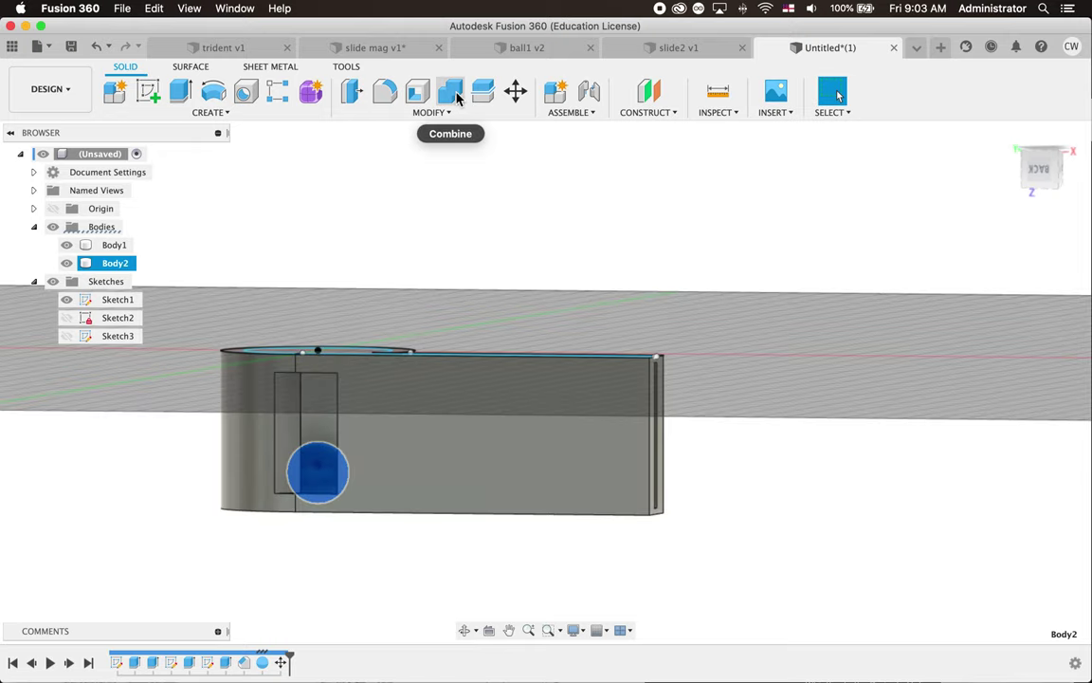
- Combine the sphere body with the whistle as target body, using the Join operation with Keep Tools enabled
{"action": "left_click", "coordinate": [454, 95]}
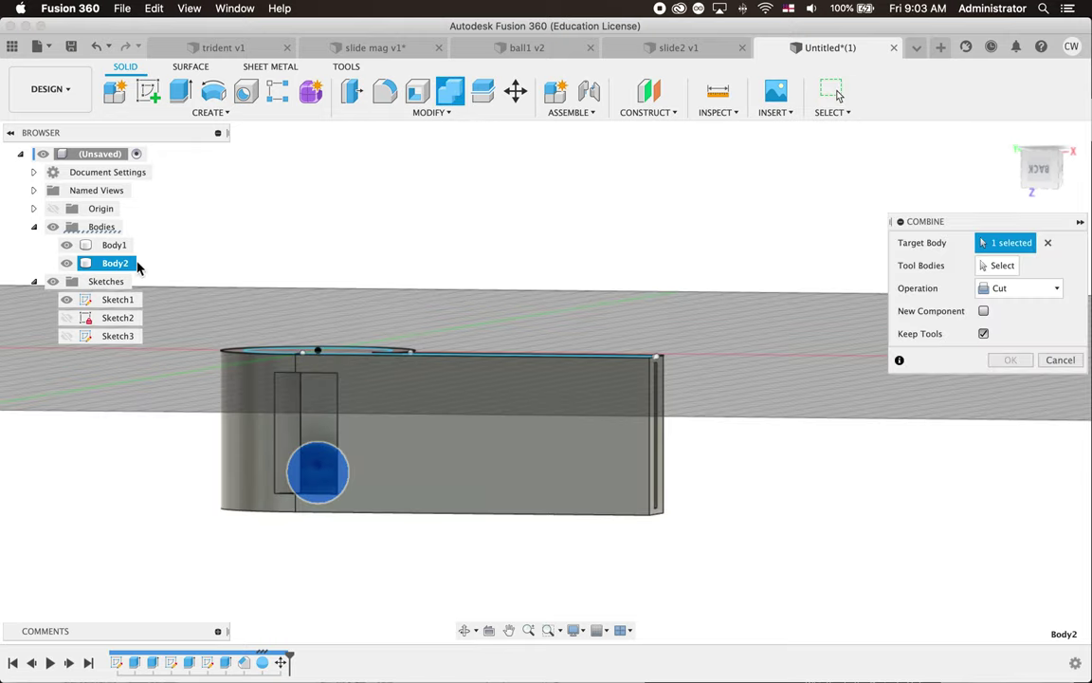
{"action": "left_click", "coordinate": [495, 398]}
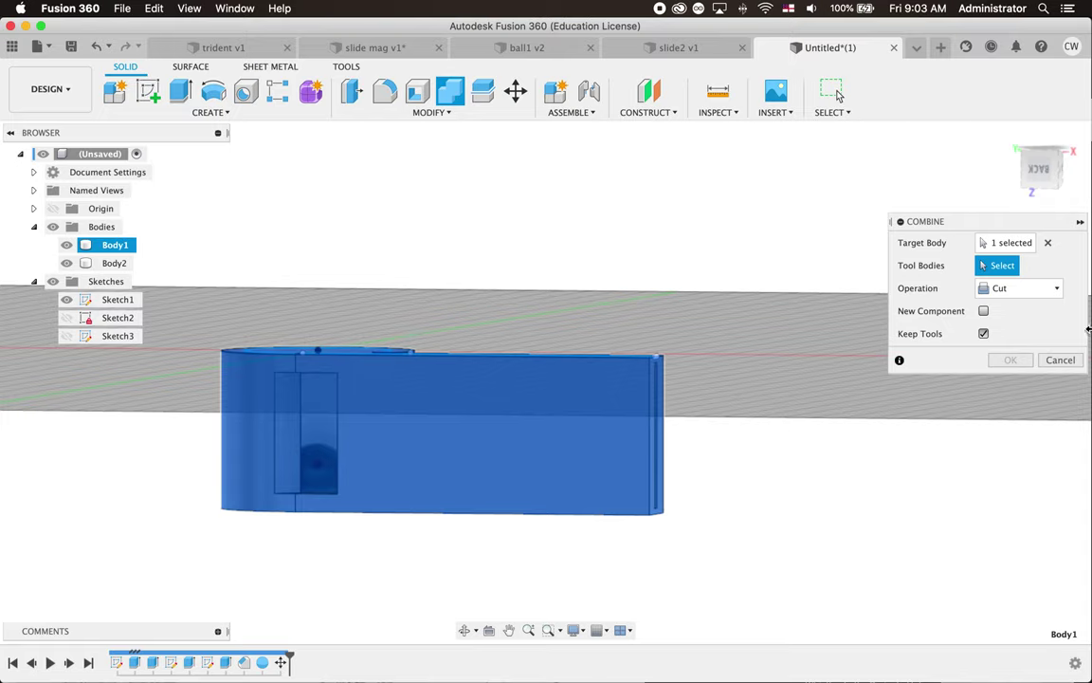
{"action": "left_click", "coordinate": [1050, 302]}
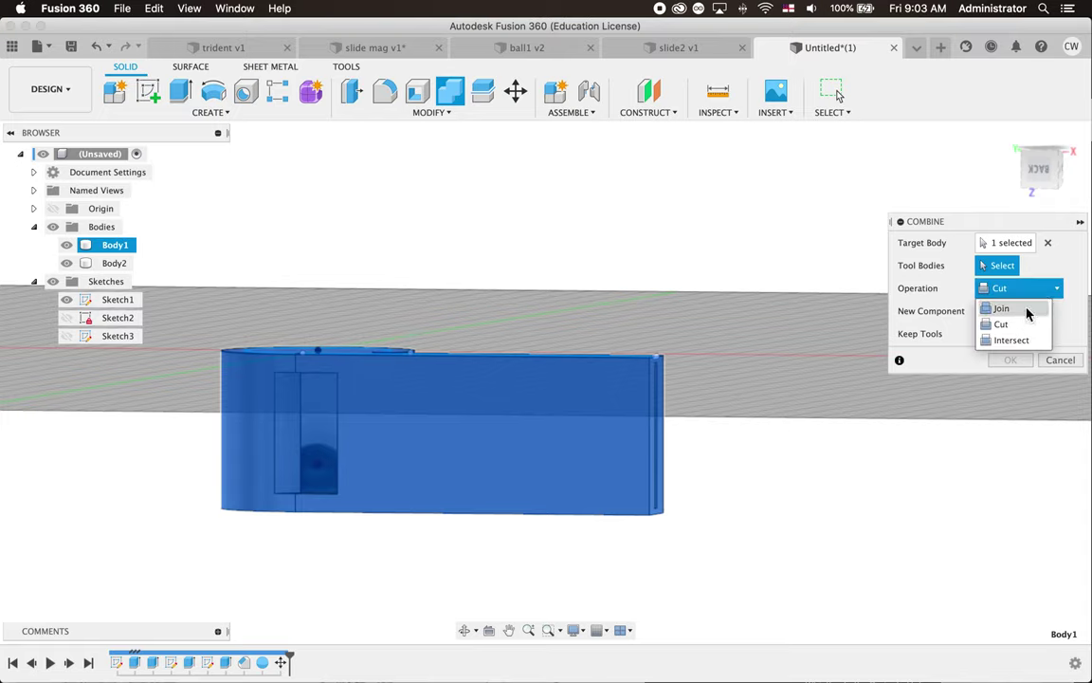
{"action": "left_click", "coordinate": [1005, 308]}
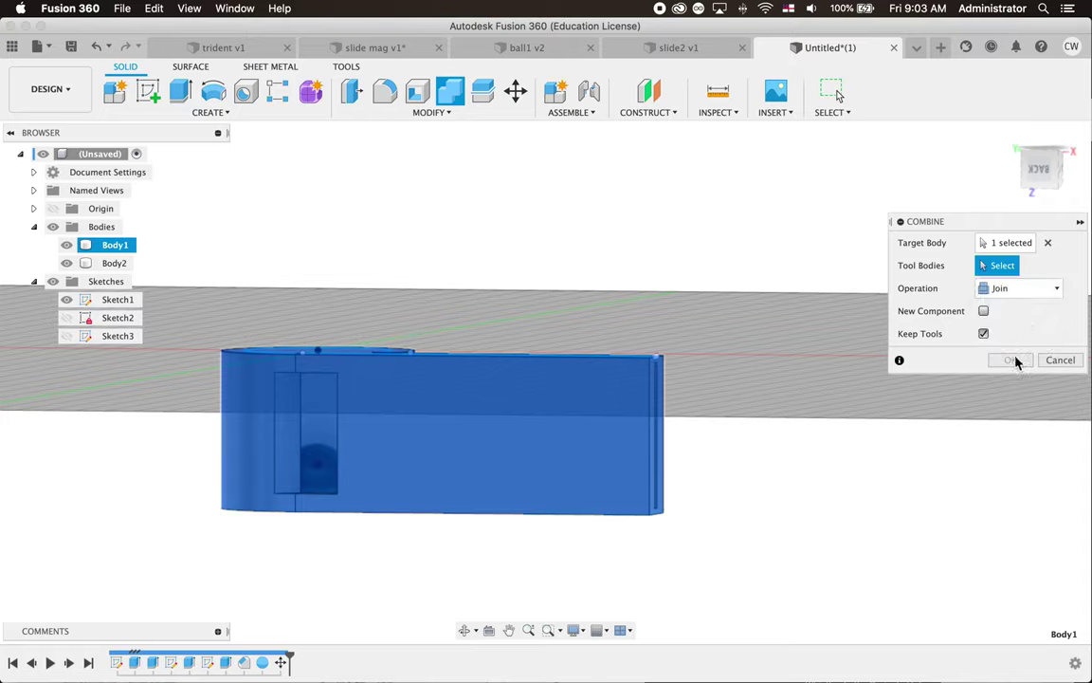
{"action": "left_click", "coordinate": [324, 466]}
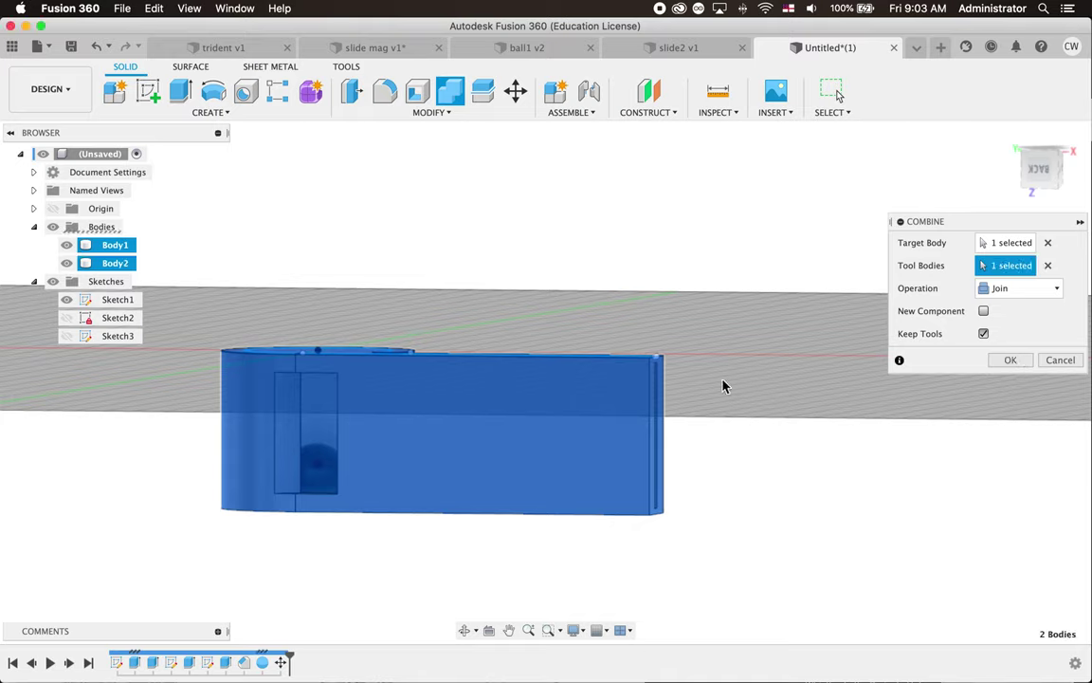
{"action": "left_click", "coordinate": [1017, 361]}
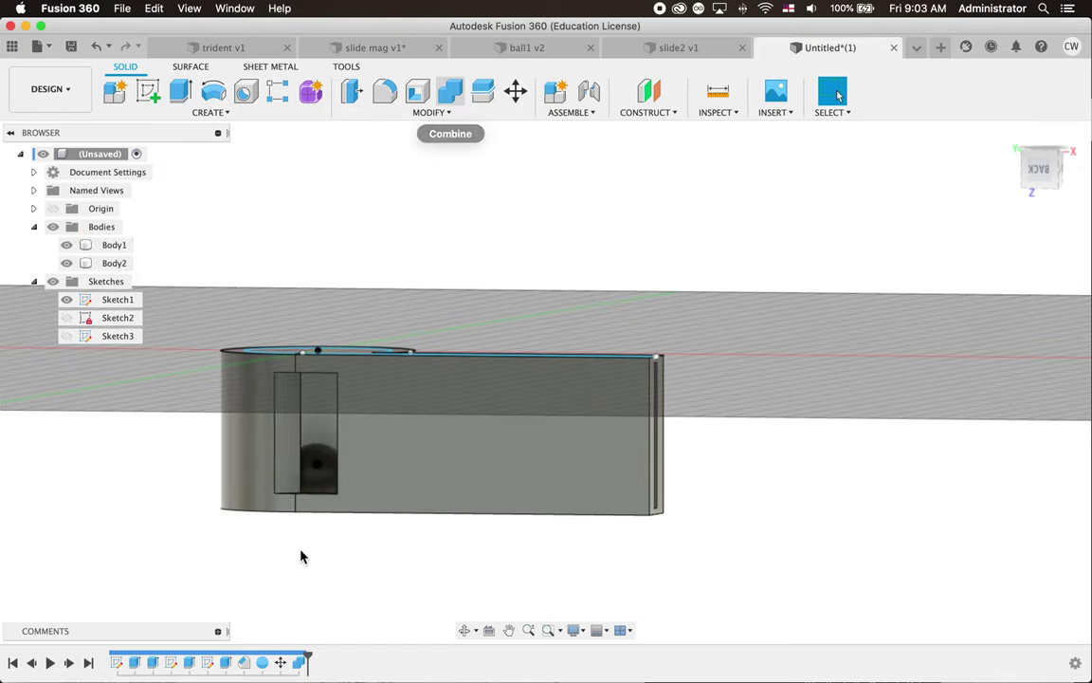
- Edit the Combine feature to turn off Keep Tools, and check the joined whistle body by highlighting it
{"action": "double_click", "coordinate": [300, 662]}
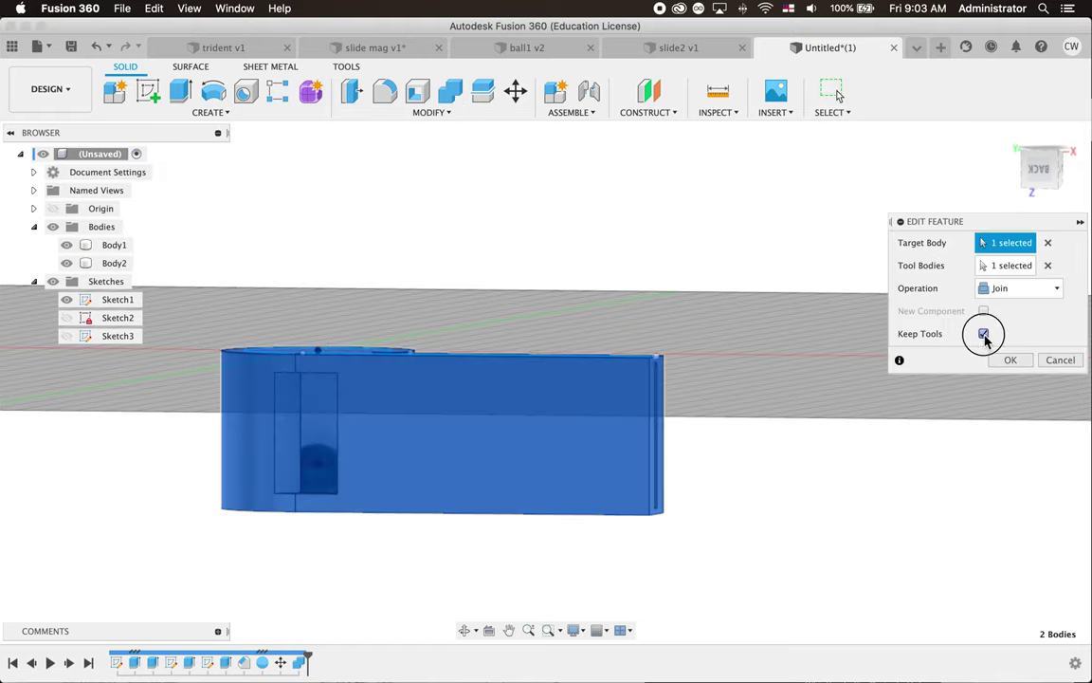
{"action": "left_click", "coordinate": [1028, 360]}
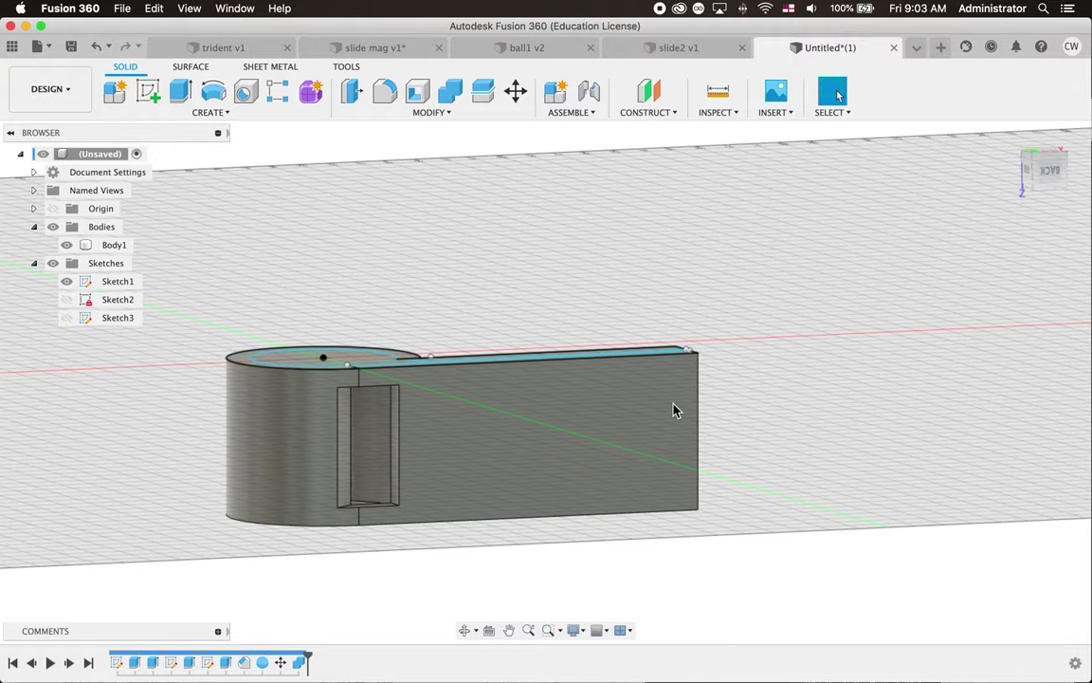
{"action": "left_click", "coordinate": [103, 247]}
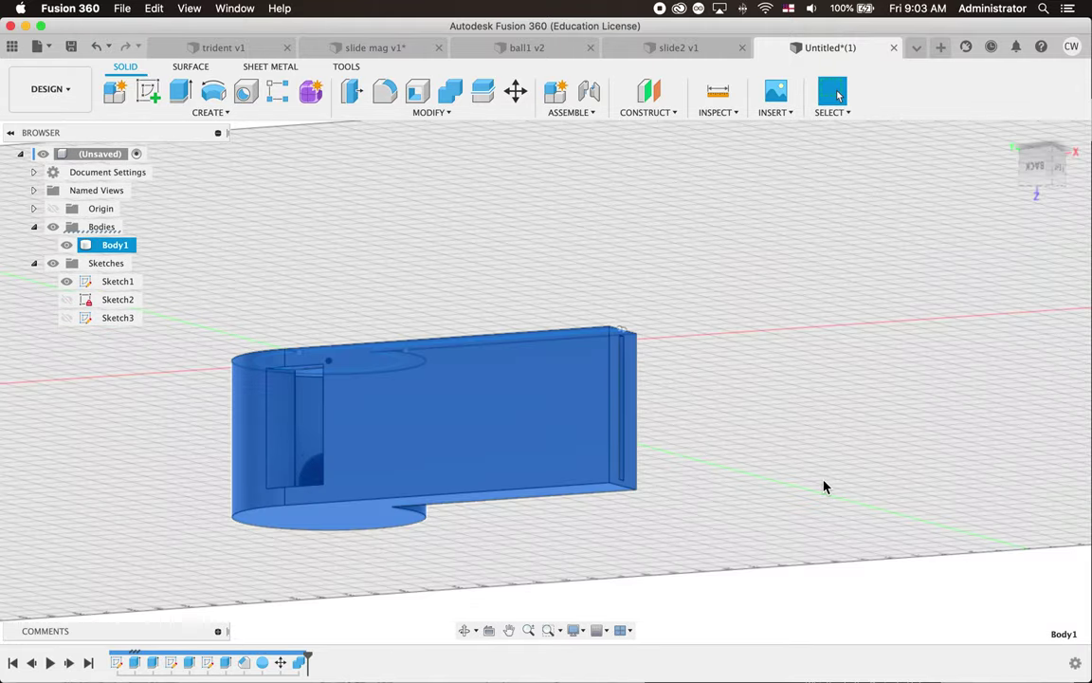
{"action": "left_click", "coordinate": [824, 487]}
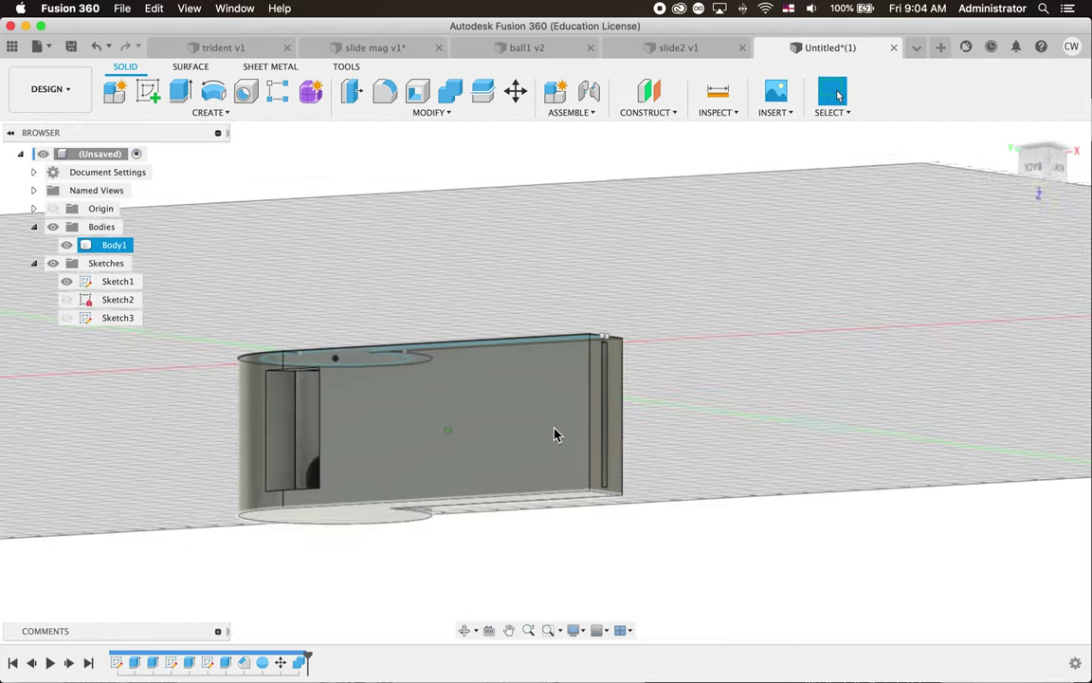
{"action": "scroll", "coordinate": [556, 435], "scroll_direction": "right", "scroll_amount": 3, "text": "shift"}
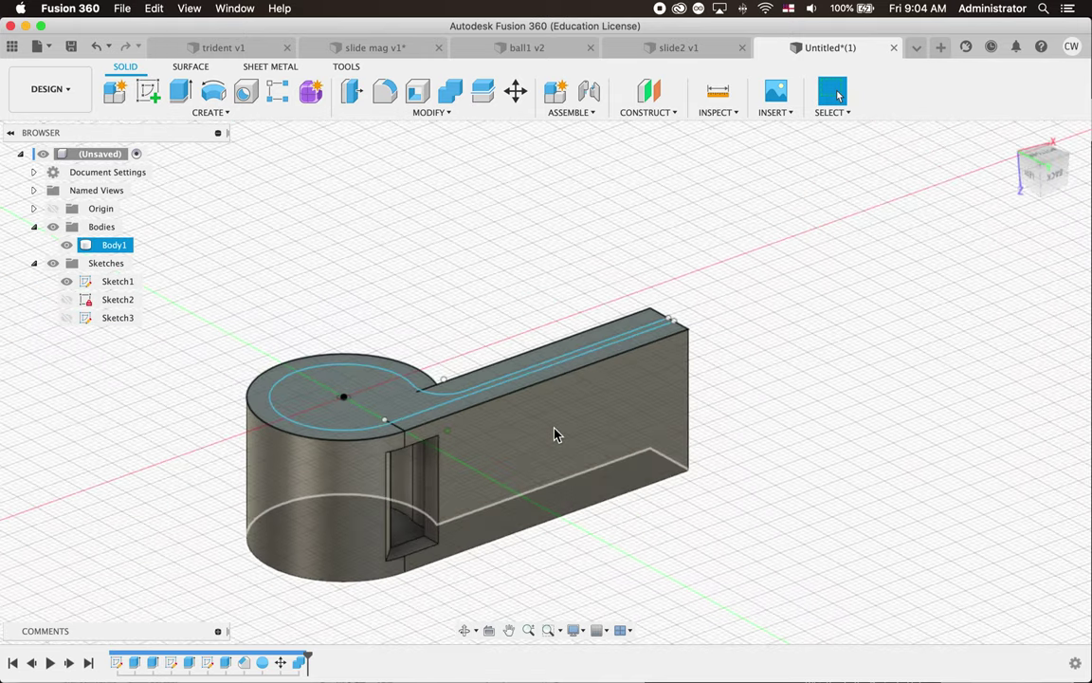